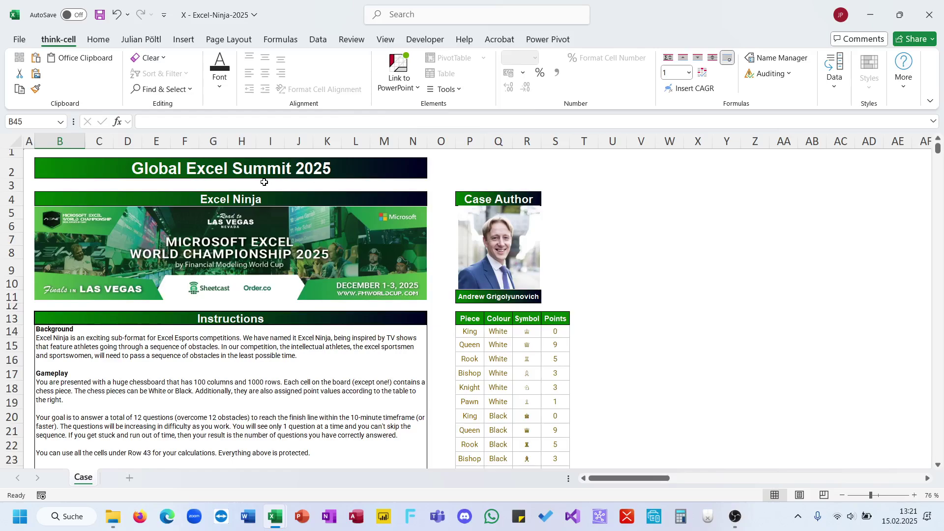
Step: Look through the Case sheet's instructions, piece table, obstacle course, first question and board
{"action": "scroll", "coordinate": [351, 268], "scroll_direction": "down", "scroll_amount": 1}
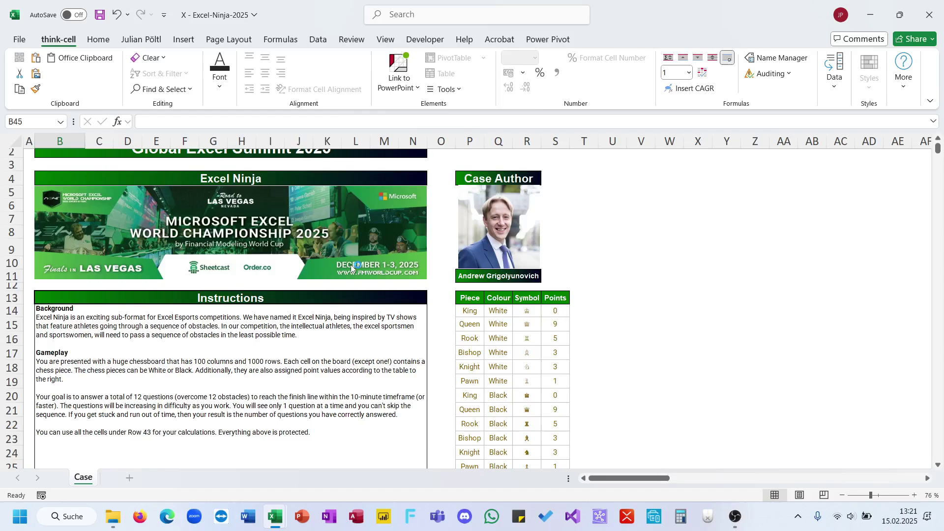
{"action": "scroll", "coordinate": [351, 268], "scroll_direction": "up", "scroll_amount": 1}
{"action": "scroll", "coordinate": [351, 268], "scroll_direction": "down", "scroll_amount": 1}
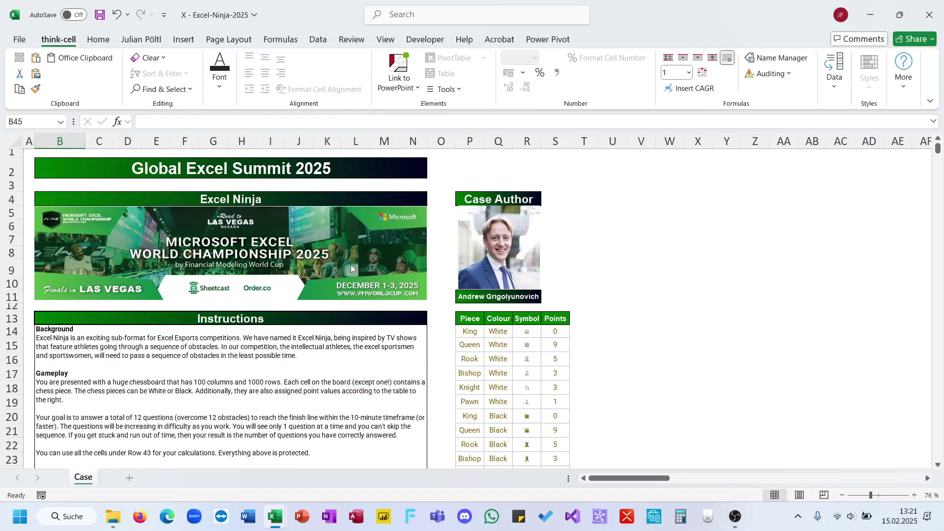
{"action": "scroll", "coordinate": [351, 269], "scroll_direction": "down", "scroll_amount": 2}
{"action": "scroll", "coordinate": [368, 327], "scroll_direction": "down", "scroll_amount": 3}
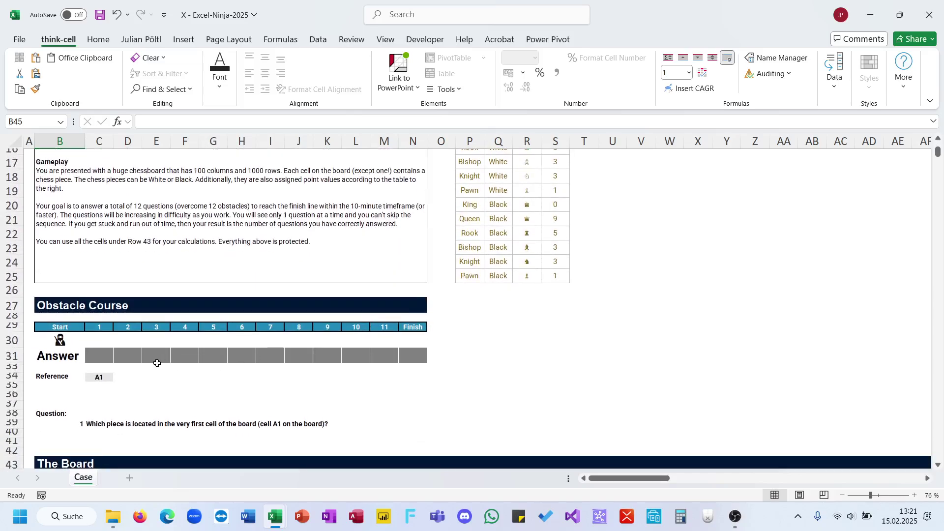
{"action": "scroll", "coordinate": [157, 363], "scroll_direction": "down", "scroll_amount": 8}
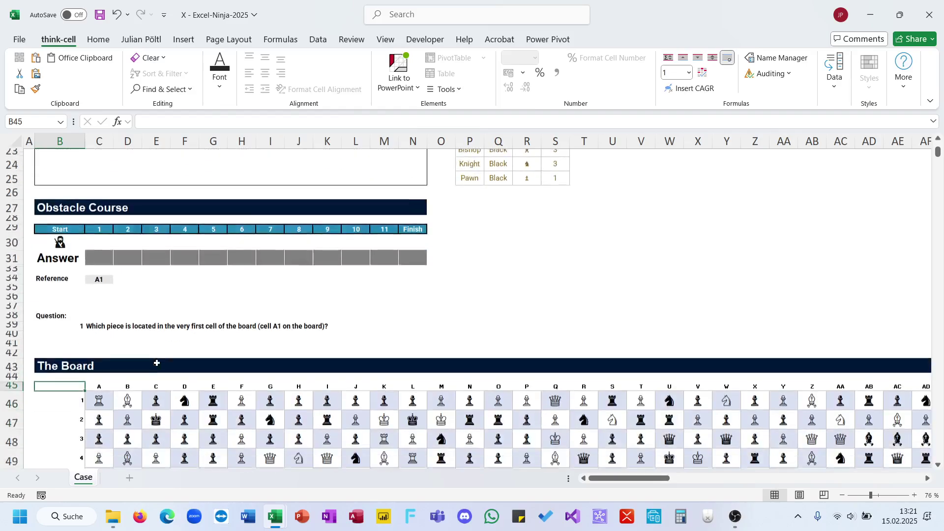
{"action": "scroll", "coordinate": [157, 363], "scroll_direction": "up", "scroll_amount": 6}
{"action": "scroll", "coordinate": [157, 363], "scroll_direction": "up", "scroll_amount": 8}
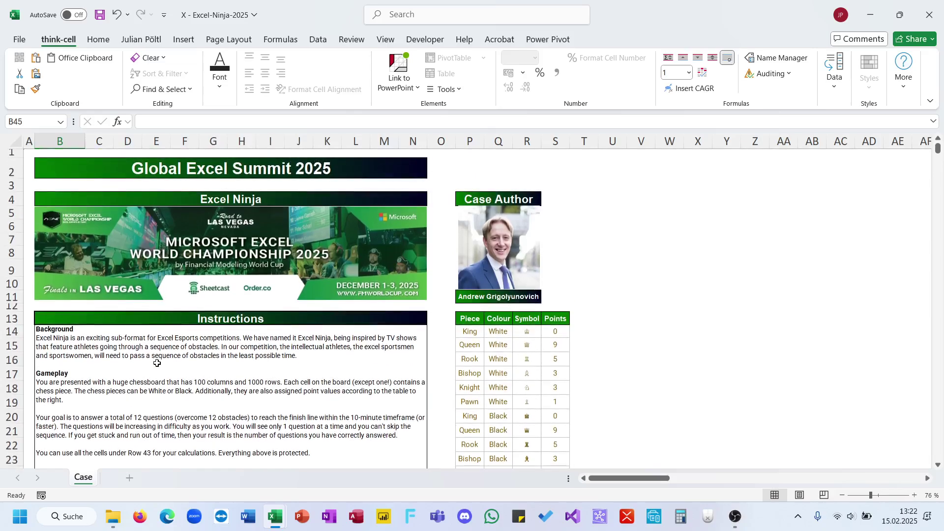
{"action": "left_click", "coordinate": [610, 330]}
{"action": "left_click", "coordinate": [618, 350]}
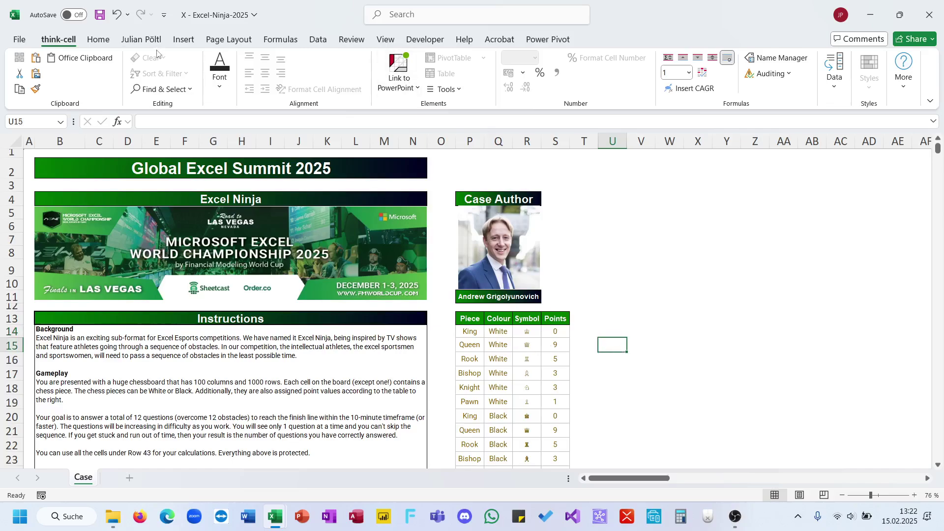
Step: Select the chess piece table P13:S25 and check the workbook's defined names in the Name Manager
{"action": "left_click", "coordinate": [99, 39]}
{"action": "left_click_drag", "start_coordinate": [469, 319], "coordinate": [556, 445]}
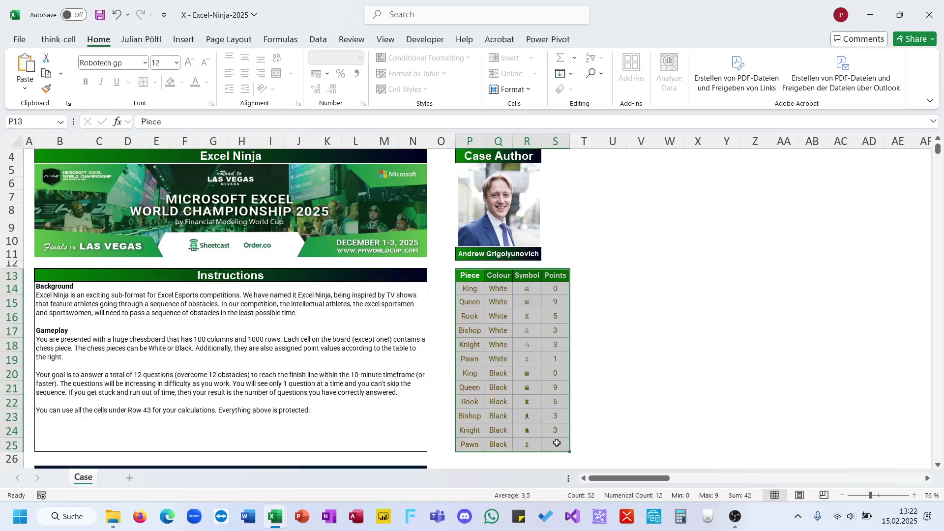
{"action": "left_click", "coordinate": [274, 40]}
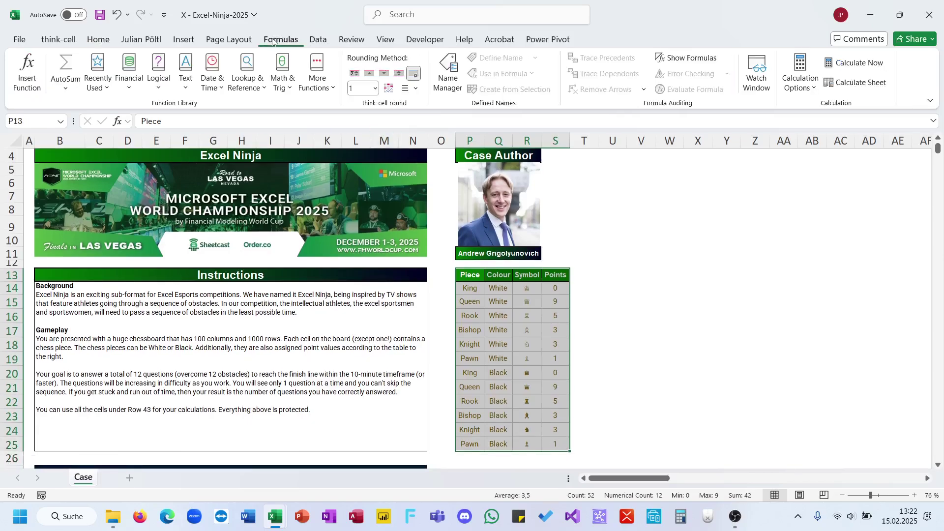
{"action": "left_click", "coordinate": [448, 74]}
{"action": "left_click", "coordinate": [667, 370]}
{"action": "left_click", "coordinate": [516, 341]}
Step: Review the obstacle course and board, and switch to the LambdaLibrary workbook
{"action": "scroll", "coordinate": [565, 359], "scroll_direction": "down", "scroll_amount": 4}
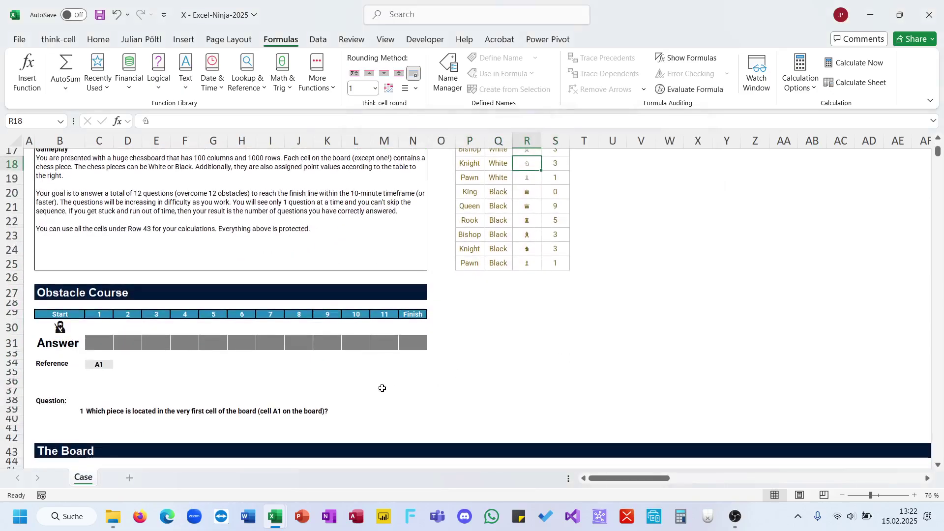
{"action": "scroll", "coordinate": [243, 396], "scroll_direction": "down", "scroll_amount": 3}
{"action": "mouse_move", "coordinate": [276, 528]}
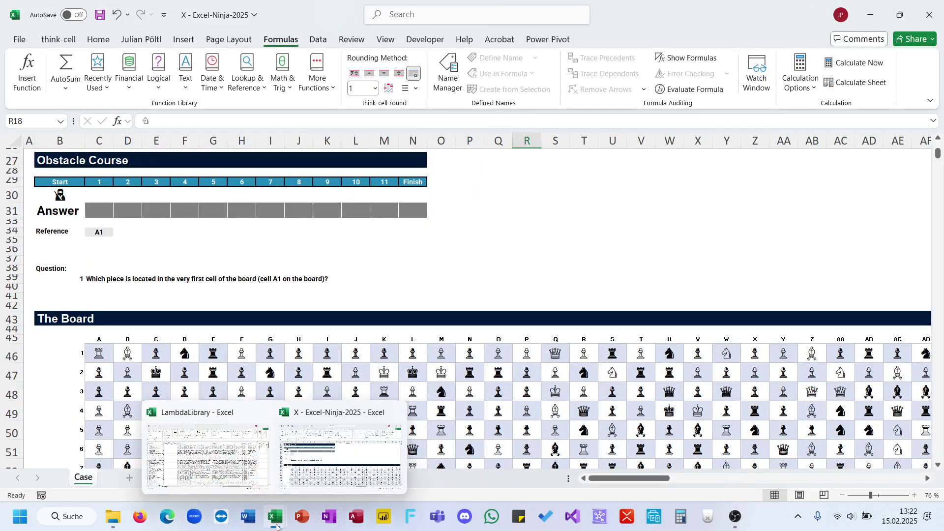
{"action": "left_click", "coordinate": [207, 450]}
Step: Try to copy the Lambda sheet into X - Excel-Ninja-2025.xlsx, before the Case sheet, with a copy created
{"action": "right_click", "coordinate": [95, 481]}
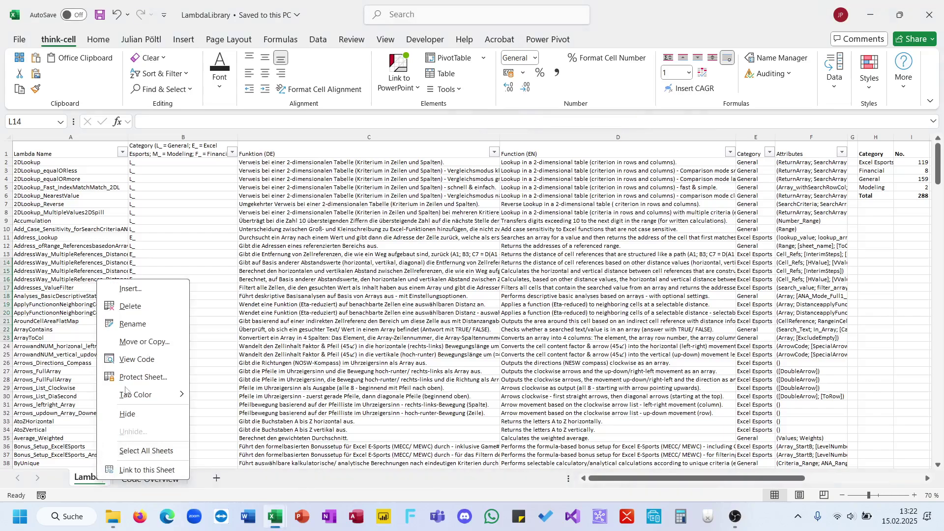
{"action": "left_click", "coordinate": [143, 343]}
{"action": "left_click", "coordinate": [173, 321]}
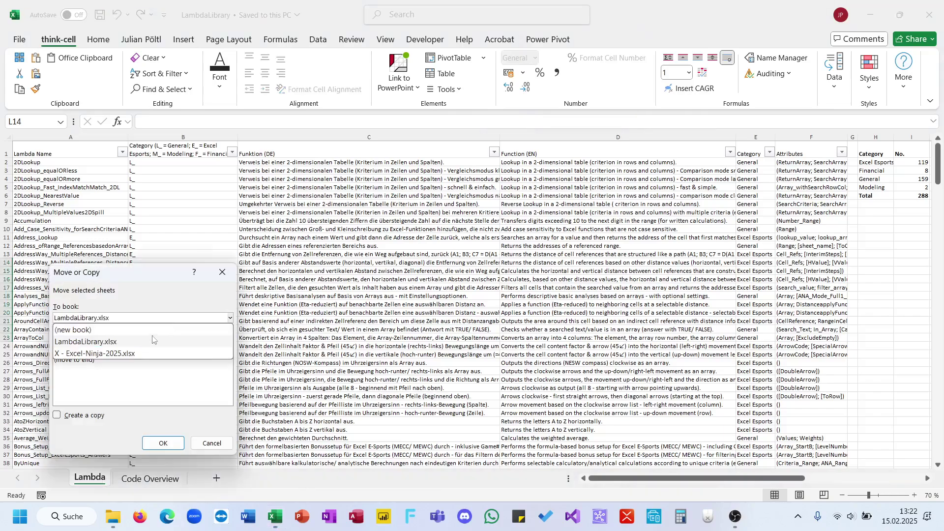
{"action": "left_click", "coordinate": [127, 355]}
{"action": "left_click", "coordinate": [76, 416]}
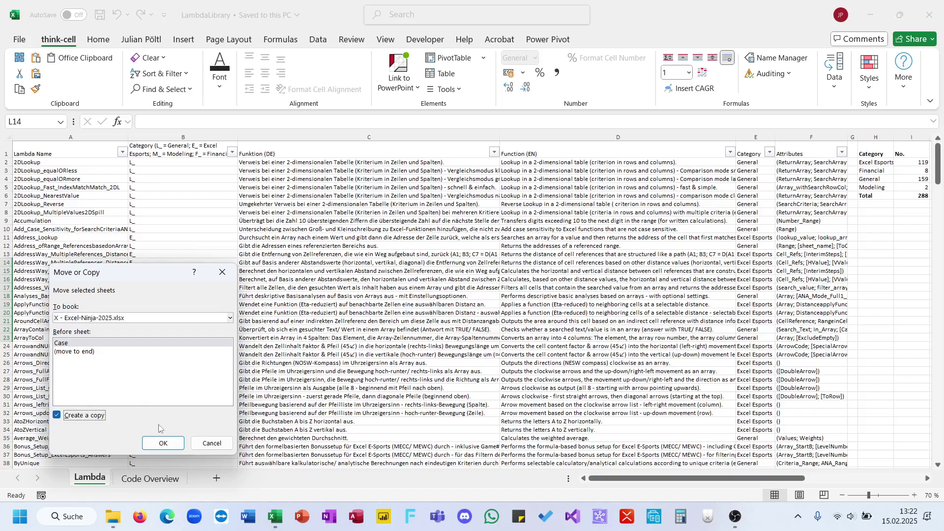
{"action": "left_click", "coordinate": [162, 443]}
{"action": "key", "text": "Return"}
Step: Select the Lambda Copy cell K1 and examine its full formula in an enlarged formula bar
{"action": "scroll", "coordinate": [521, 275], "scroll_direction": "right", "scroll_amount": 10}
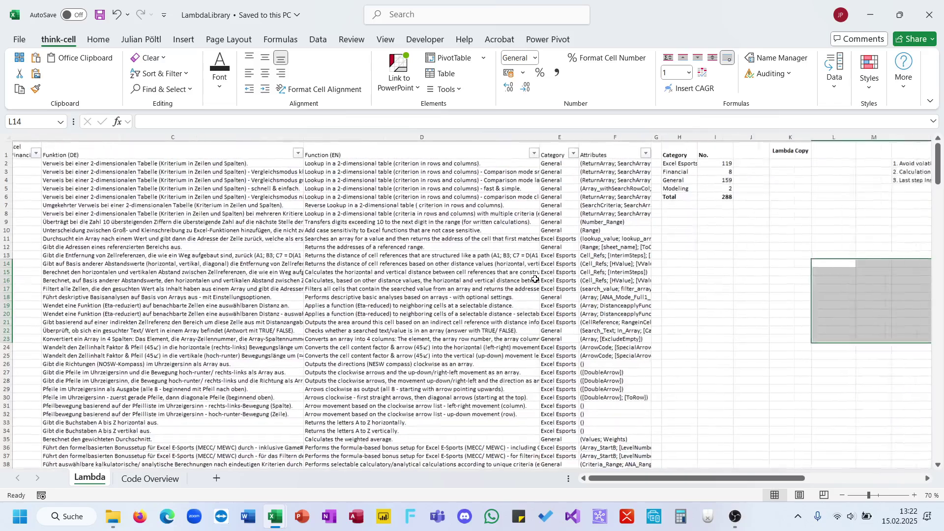
{"action": "left_click", "coordinate": [525, 210]}
{"action": "left_click", "coordinate": [539, 151]}
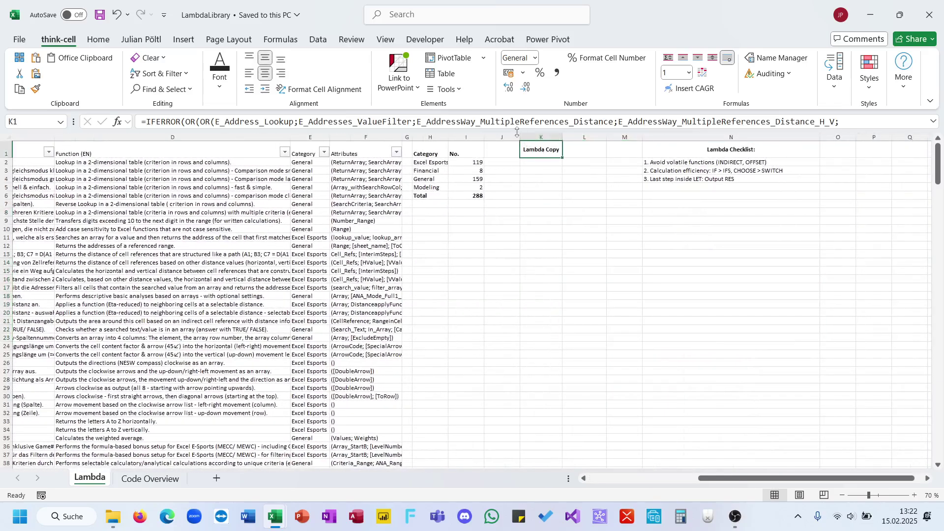
{"action": "left_click_drag", "start_coordinate": [517, 131], "coordinate": [501, 461]}
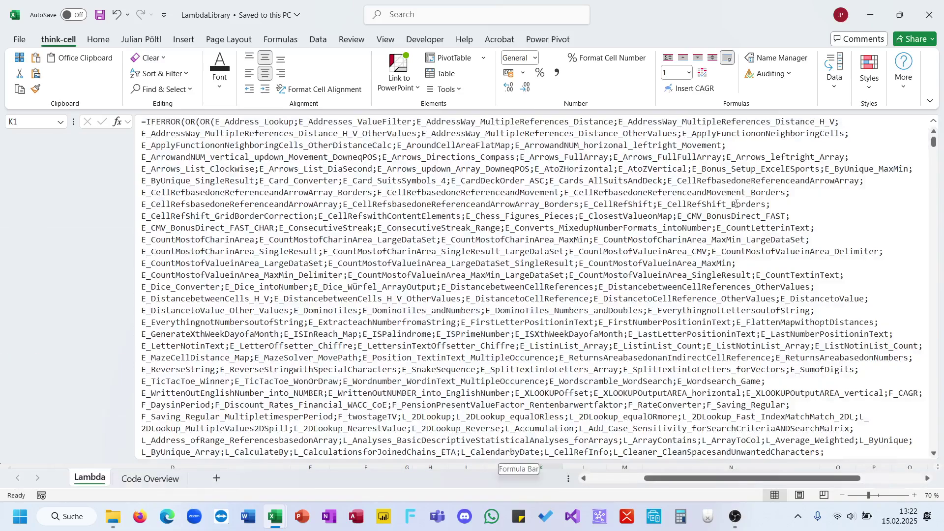
{"action": "left_click_drag", "start_coordinate": [934, 143], "coordinate": [918, 85]}
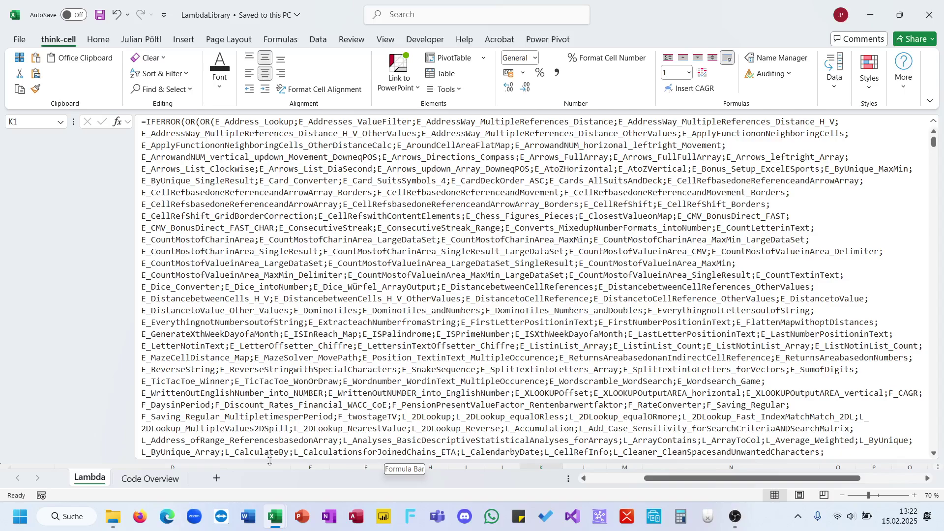
{"action": "left_click_drag", "start_coordinate": [269, 461], "coordinate": [256, 130]}
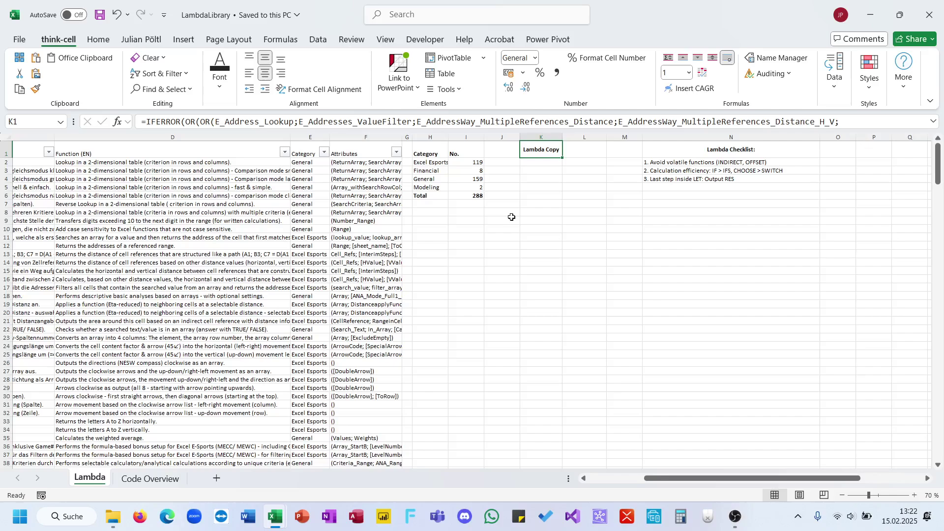
Step: Copy the Lambda Copy cell K1 into cell B44 of the Case sheet in X - Excel-Ninja-2025
{"action": "key", "text": "ctrl+c"}
{"action": "mouse_move", "coordinate": [271, 526]}
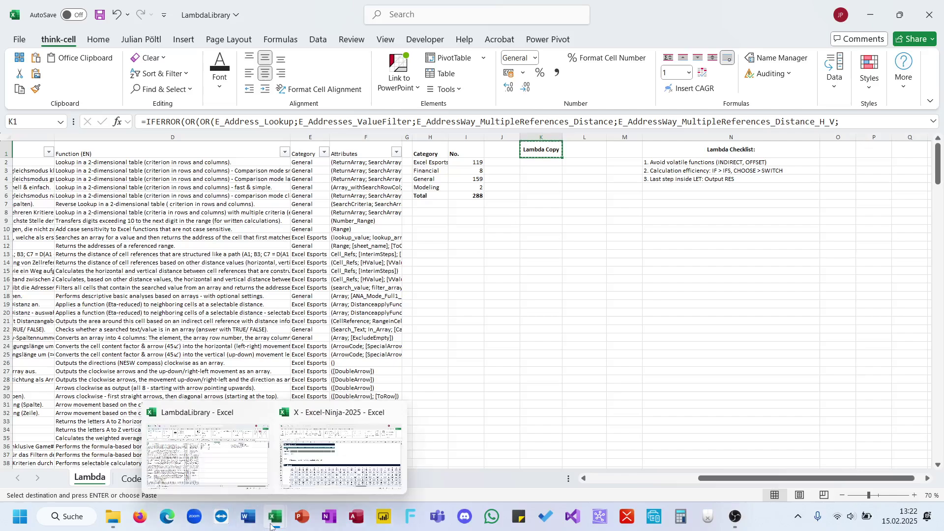
{"action": "left_click", "coordinate": [339, 447]}
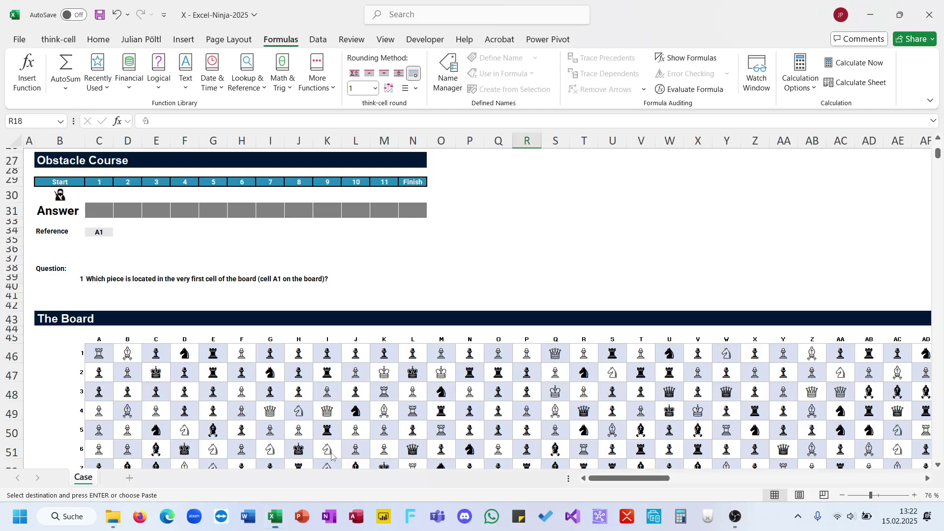
{"action": "left_click", "coordinate": [47, 332]}
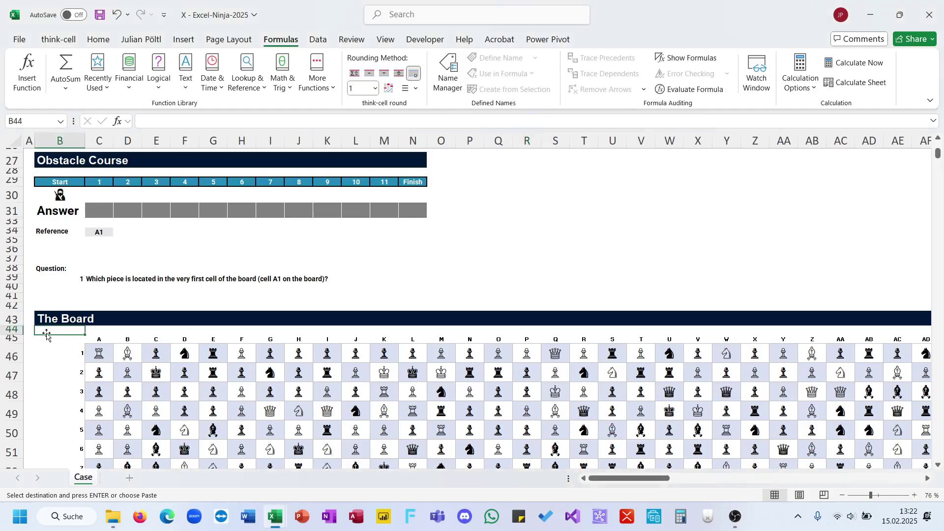
{"action": "key", "text": "ctrl+v"}
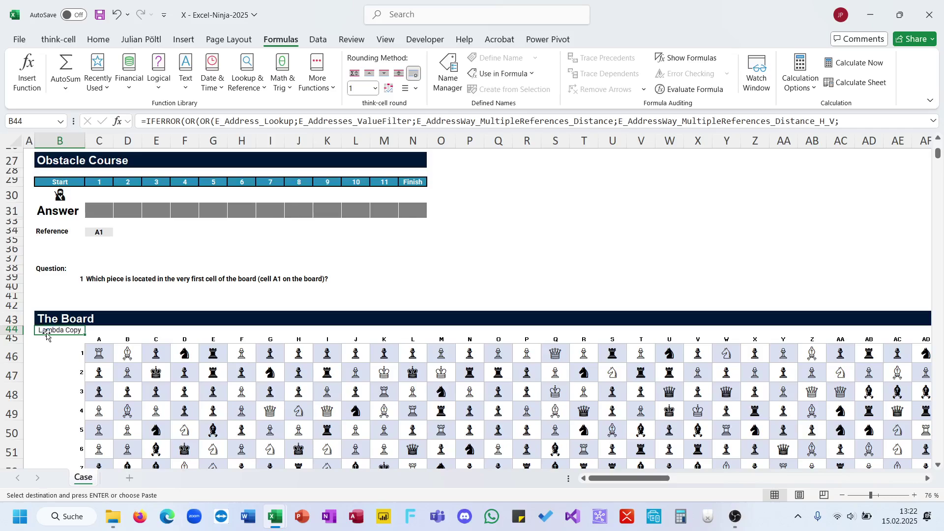
Step: Clear cell B44 and check the imported lambda functions in the Name Manager
{"action": "key", "text": "Delete"}
{"action": "left_click", "coordinate": [448, 74]}
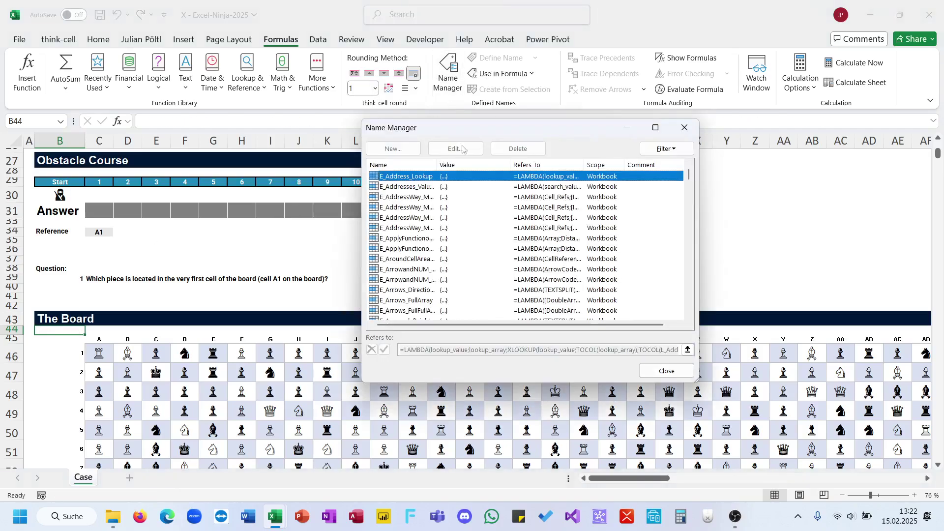
{"action": "key", "text": "Escape"}
Step: Answer question 1 by copying the piece from board cell A1 (C46) into answer cell C31
{"action": "scroll", "coordinate": [573, 216], "scroll_direction": "up", "scroll_amount": 5}
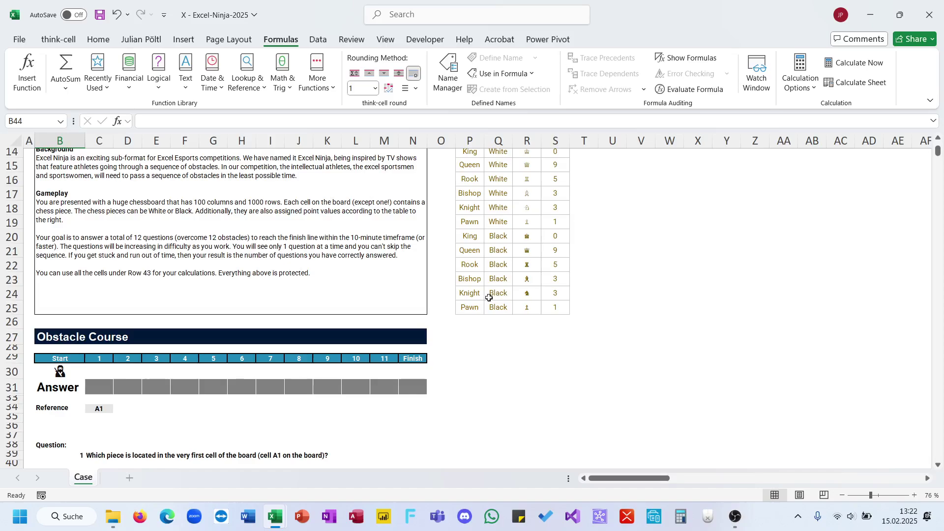
{"action": "scroll", "coordinate": [489, 298], "scroll_direction": "up", "scroll_amount": 1}
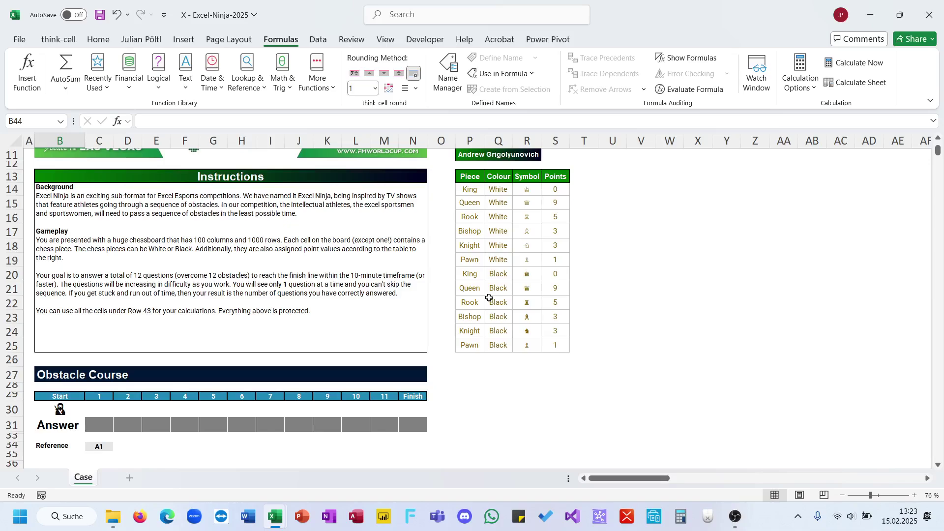
{"action": "scroll", "coordinate": [489, 298], "scroll_direction": "down", "scroll_amount": 4}
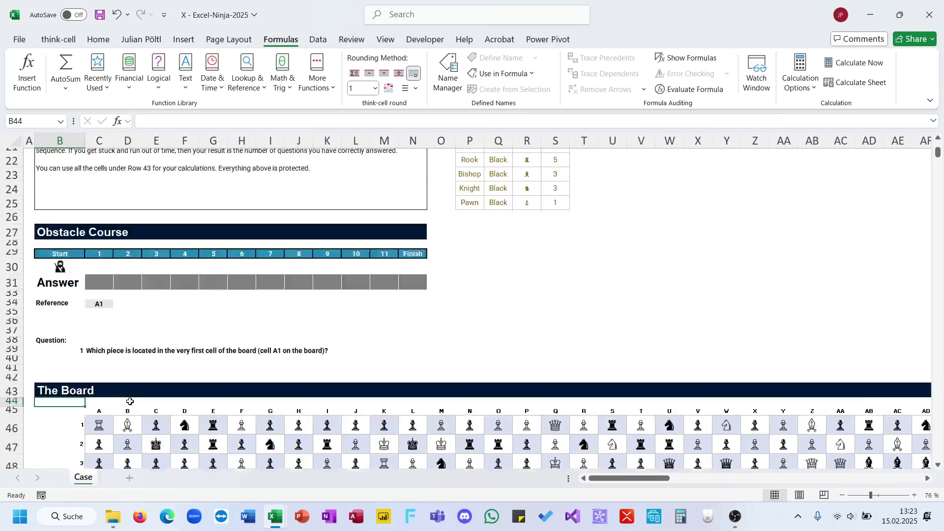
{"action": "left_click", "coordinate": [97, 259]}
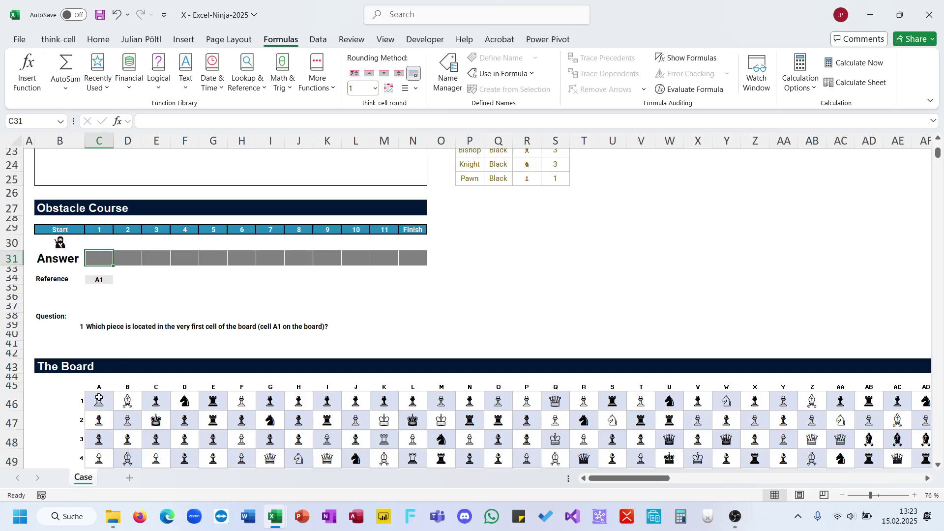
{"action": "left_click", "coordinate": [98, 401]}
{"action": "key", "text": "ctrl+c"}
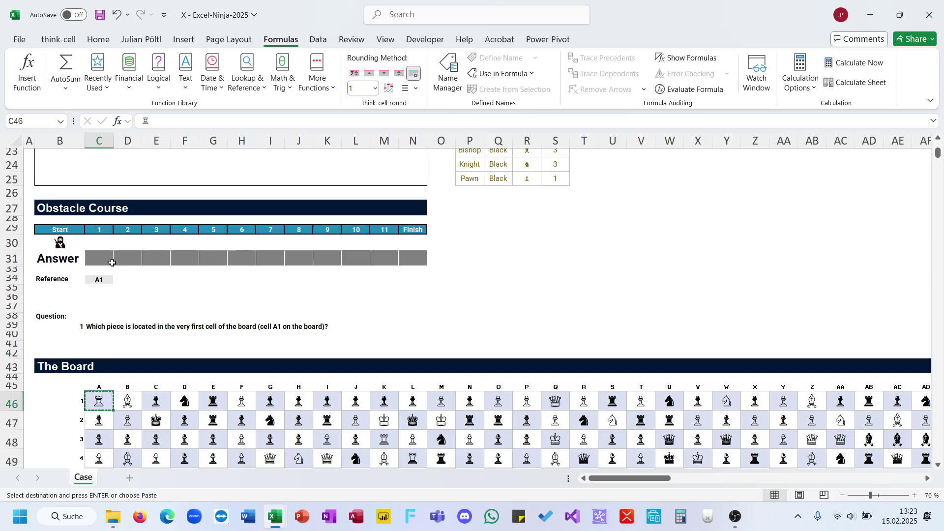
{"action": "left_click", "coordinate": [107, 256]}
{"action": "key", "text": "ctrl+v"}
Step: Answer question 2 by copying the white rook's colour, White, from the piece table into D31
{"action": "left_click", "coordinate": [127, 261]}
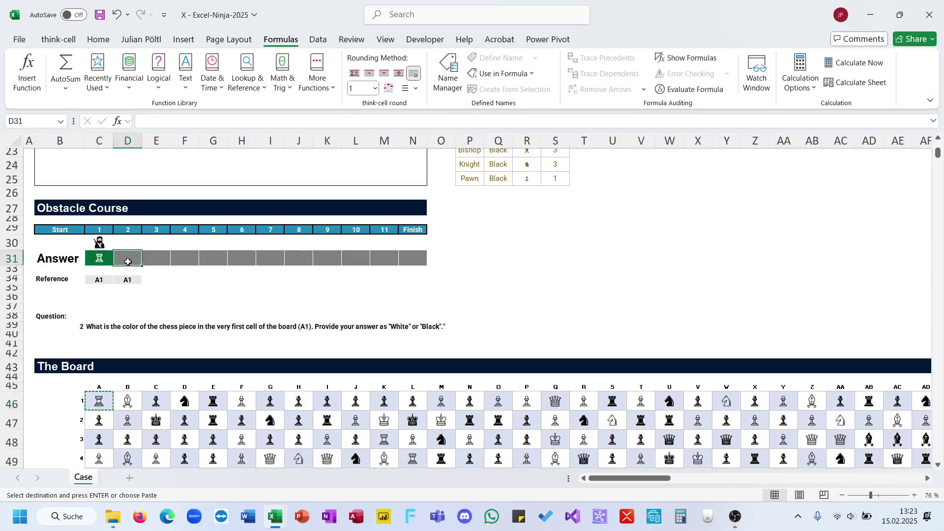
{"action": "key", "text": "Escape"}
{"action": "scroll", "coordinate": [275, 278], "scroll_direction": "up", "scroll_amount": 3}
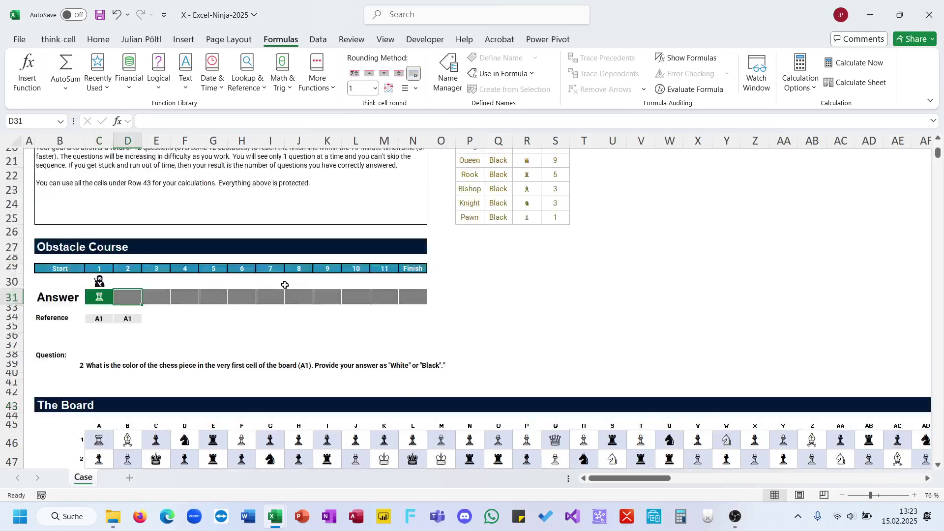
{"action": "left_click", "coordinate": [502, 195]}
{"action": "key", "text": "ctrl+c"}
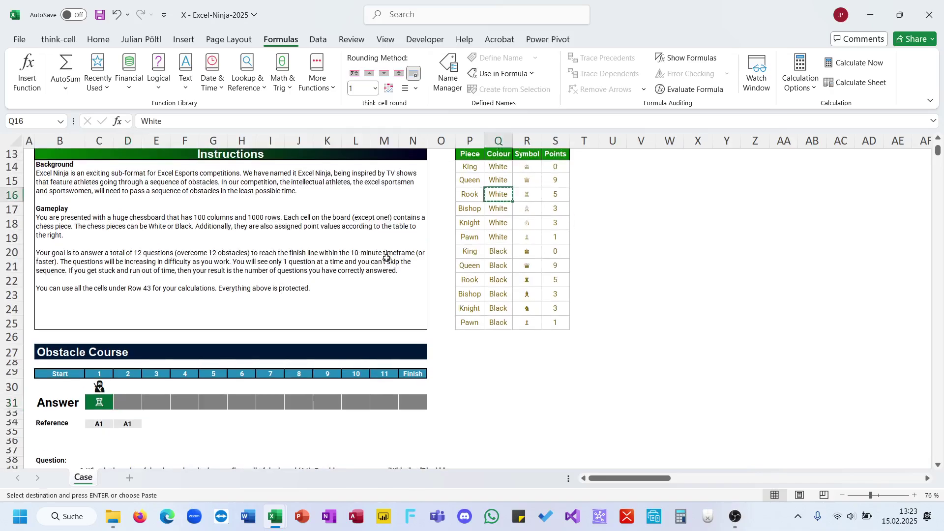
{"action": "left_click", "coordinate": [124, 404]}
{"action": "key", "text": "ctrl+v"}
Step: Answer question 3 by copying the white rook's points, 5, from the piece table into E31, and select F31
{"action": "scroll", "coordinate": [125, 401], "scroll_direction": "down", "scroll_amount": 3}
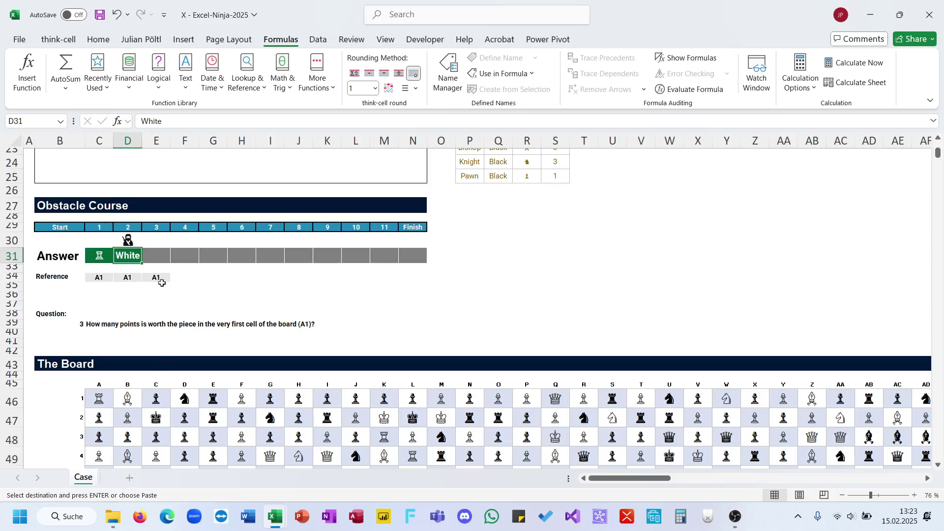
{"action": "left_click", "coordinate": [156, 258]}
{"action": "scroll", "coordinate": [463, 224], "scroll_direction": "up", "scroll_amount": 5}
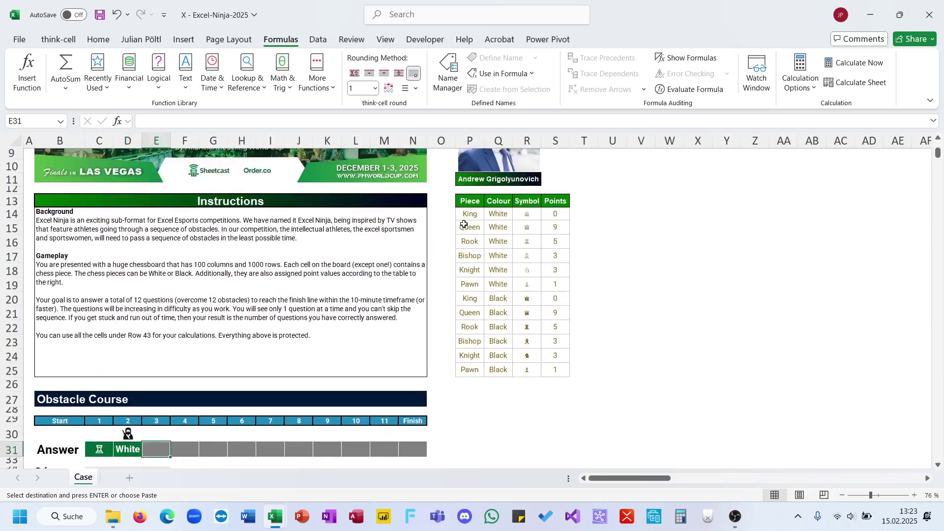
{"action": "left_click", "coordinate": [553, 243]}
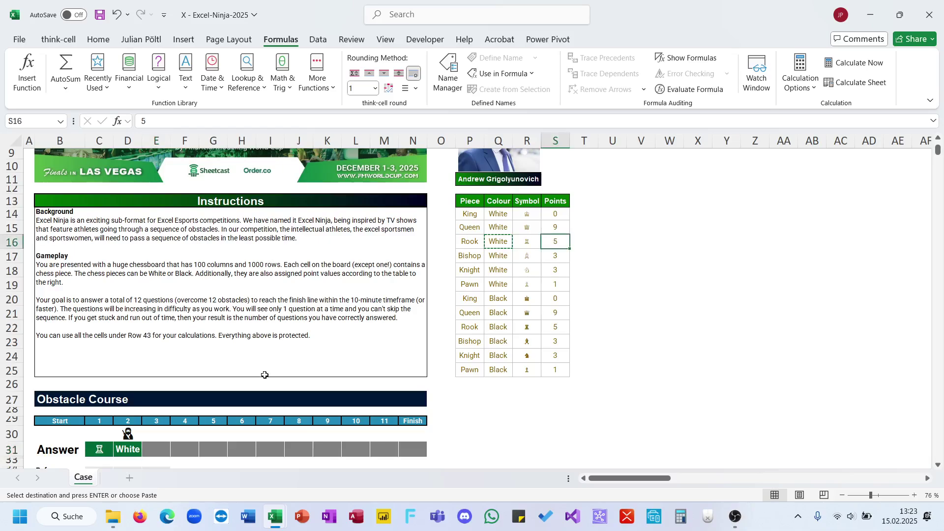
{"action": "key", "text": "ctrl+c"}
{"action": "left_click", "coordinate": [155, 449]}
{"action": "key", "text": "ctrl+v"}
{"action": "left_click", "coordinate": [189, 447]}
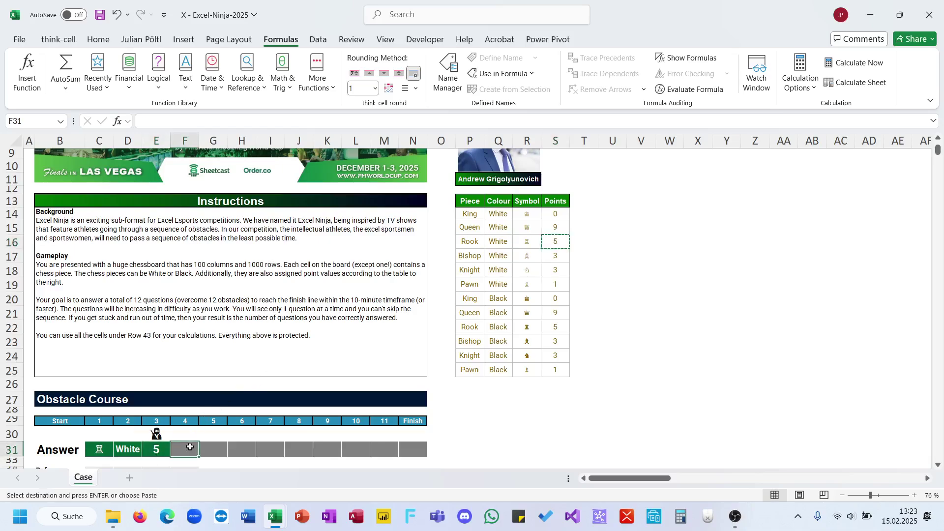
Step: Answer question 4 by copying the piece from the board's last cell CV1000 (CX1045) into answer cell F31
{"action": "scroll", "coordinate": [190, 448], "scroll_direction": "down", "scroll_amount": 2}
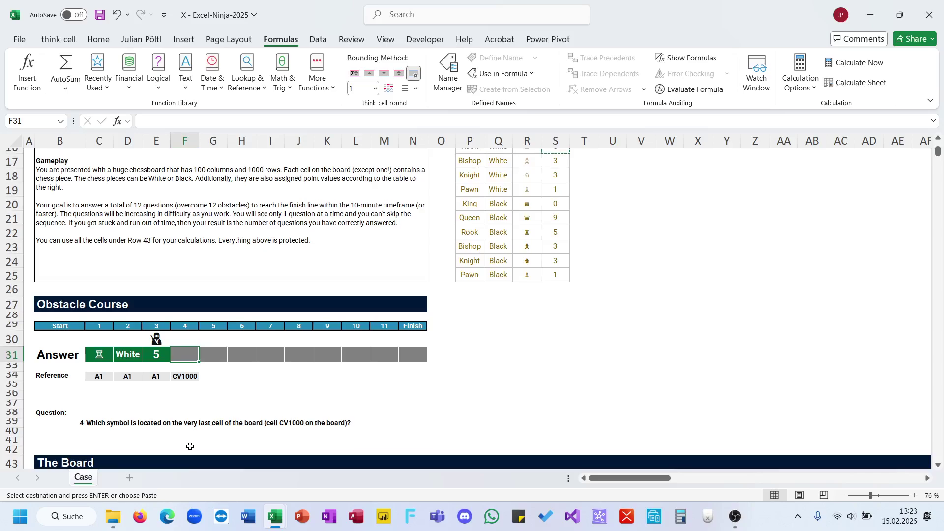
{"action": "scroll", "coordinate": [167, 424], "scroll_direction": "down", "scroll_amount": 4}
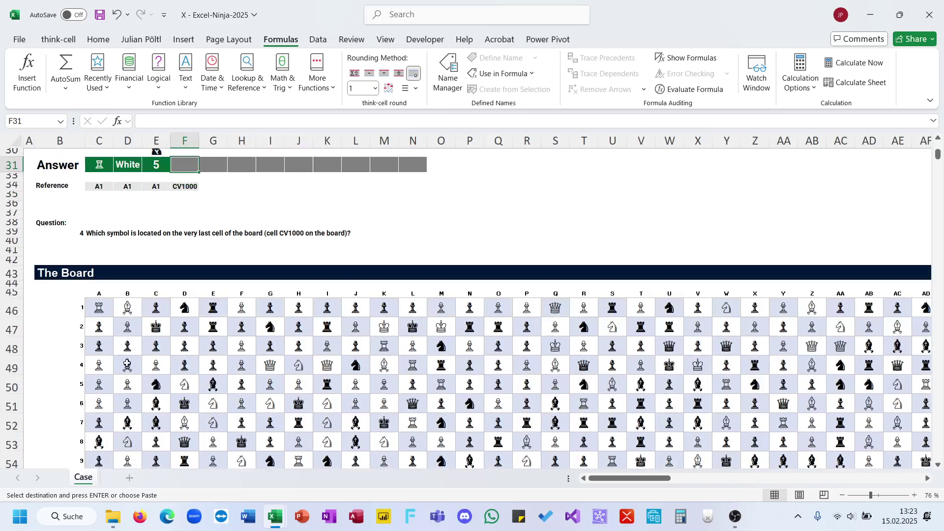
{"action": "left_click", "coordinate": [100, 312]}
{"action": "key", "text": "ctrl+Right"}
{"action": "key", "text": "ctrl+Down"}
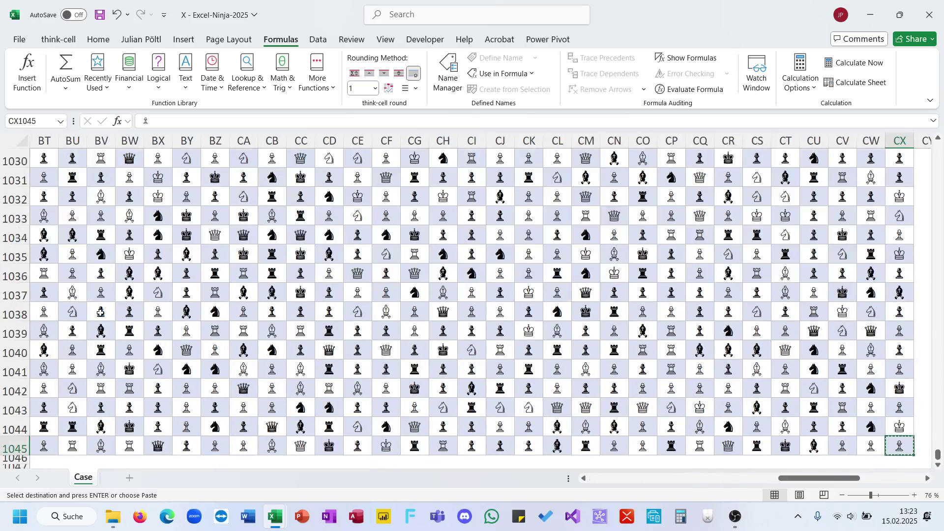
{"action": "key", "text": "ctrl+shift+Home"}
{"action": "scroll", "coordinate": [96, 273], "scroll_direction": "down", "scroll_amount": 6}
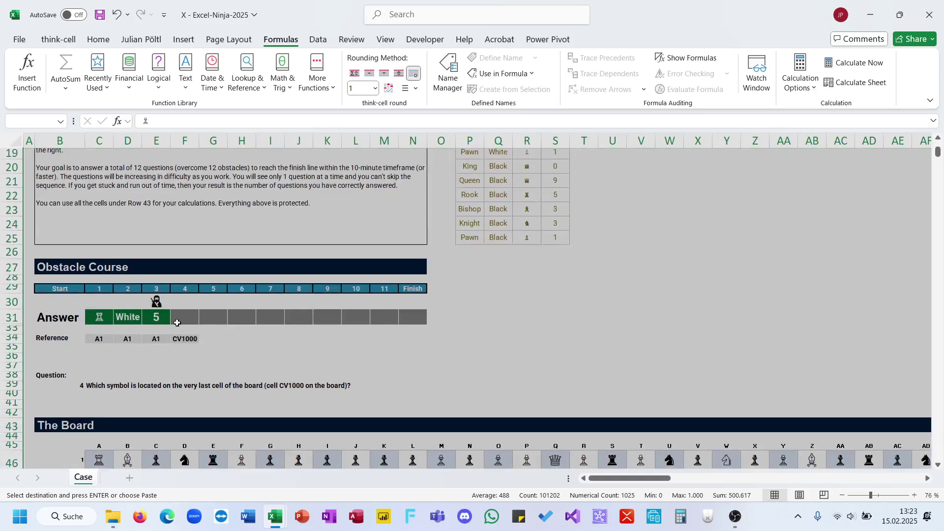
{"action": "left_click", "coordinate": [186, 320]}
Step: Start an XLOOKUP formula in answer cell G31 for question 5 with the White King reference in G34 as lookup value
{"action": "left_click", "coordinate": [209, 319]}
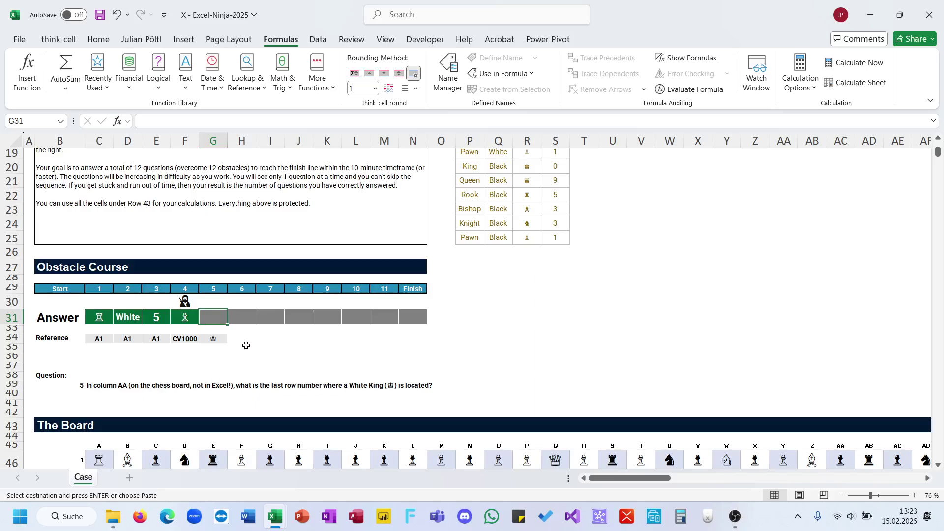
{"action": "scroll", "coordinate": [246, 345], "scroll_direction": "down", "scroll_amount": 2}
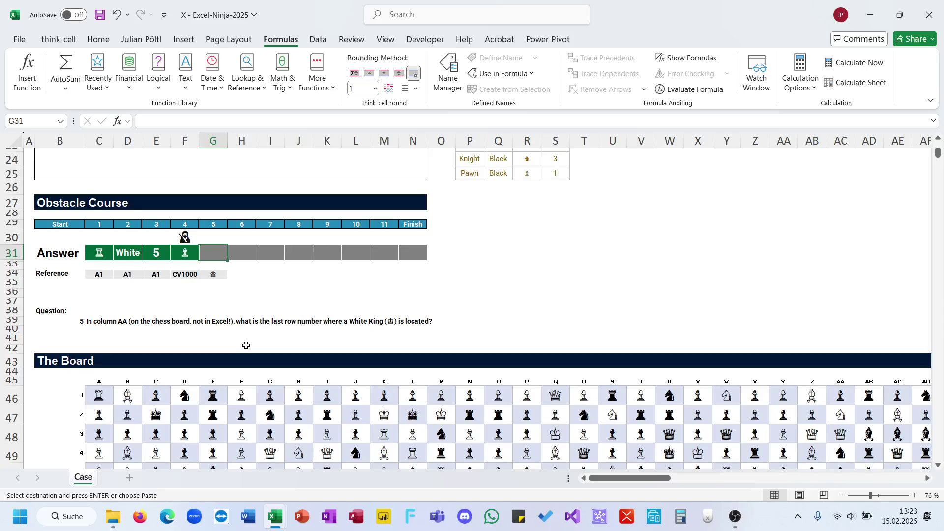
{"action": "type", "text": "0"}
{"action": "key", "text": "BackSpace"}
{"action": "type", "text": "=xl"}
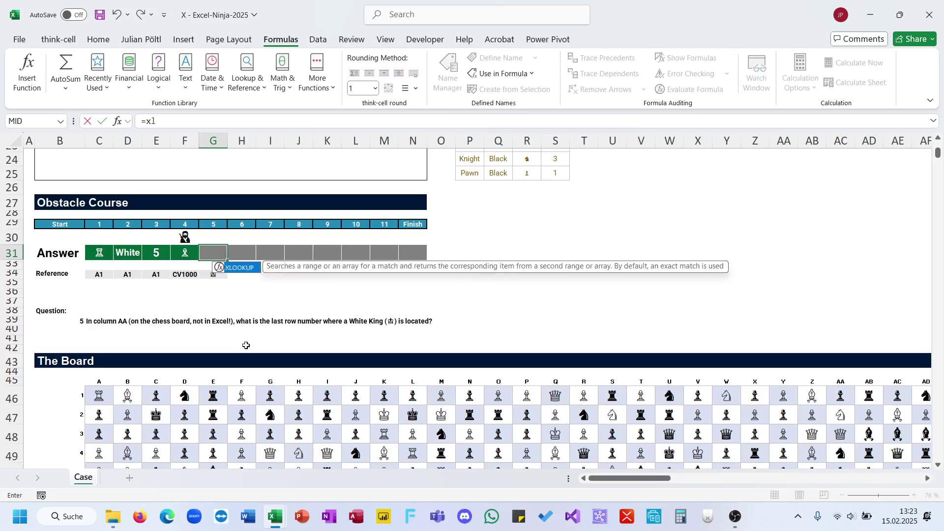
{"action": "key", "text": "Tab"}
{"action": "scroll", "coordinate": [247, 345], "scroll_direction": "down", "scroll_amount": 1}
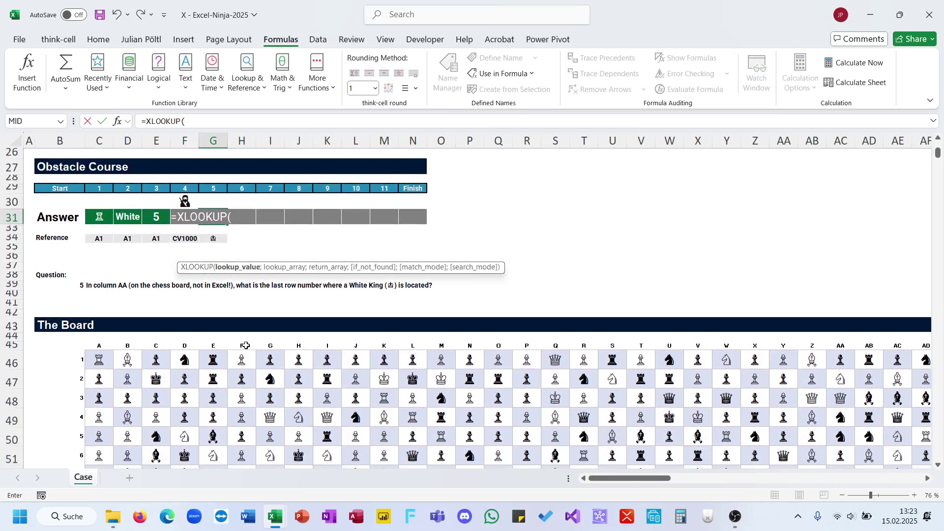
{"action": "left_click", "coordinate": [217, 243]}
{"action": "type", "text": ","}
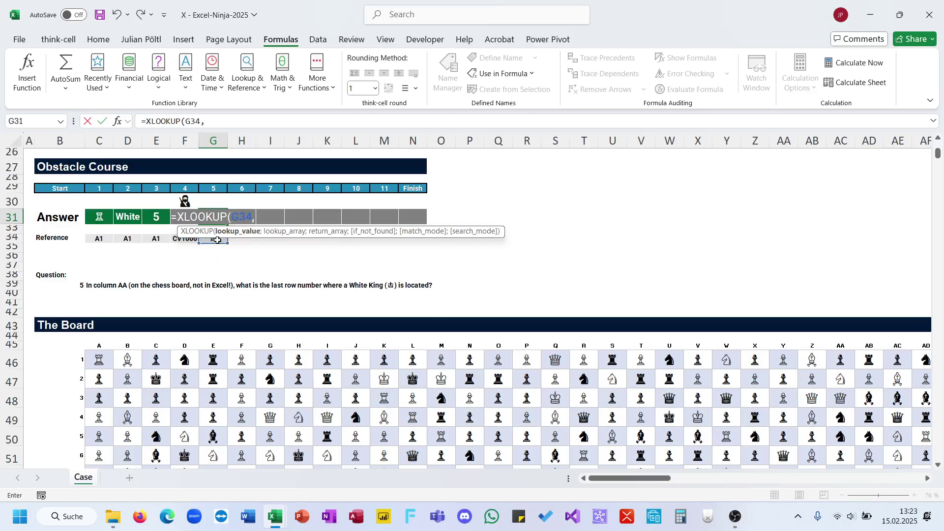
{"action": "key", "text": "BackSpace"}
{"action": "type", "text": ";"}
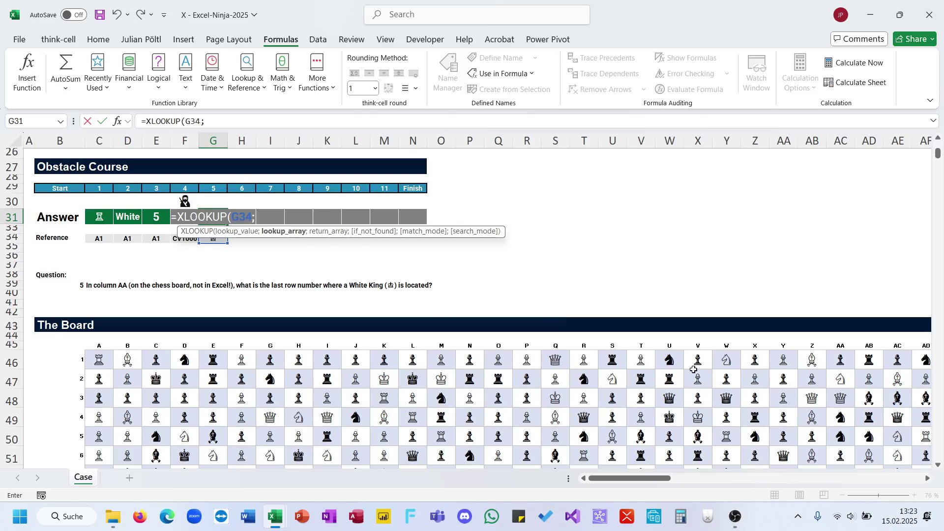
Step: Set board column AA (AC46:AC1045) as the XLOOKUP's lookup array and the board's row numbers B46:B1045 as its return array
{"action": "scroll", "coordinate": [693, 368], "scroll_direction": "right", "scroll_amount": 5}
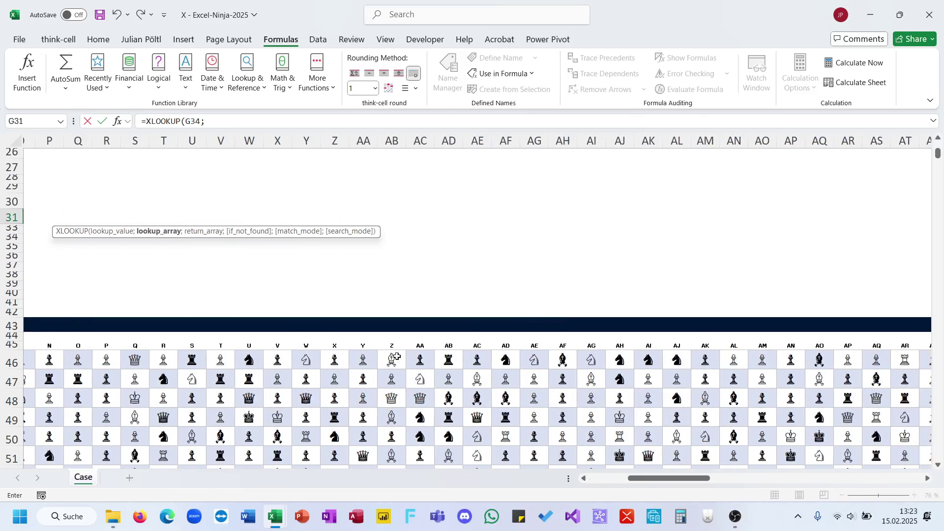
{"action": "left_click", "coordinate": [426, 357]}
{"action": "key", "text": "ctrl+shift+Down"}
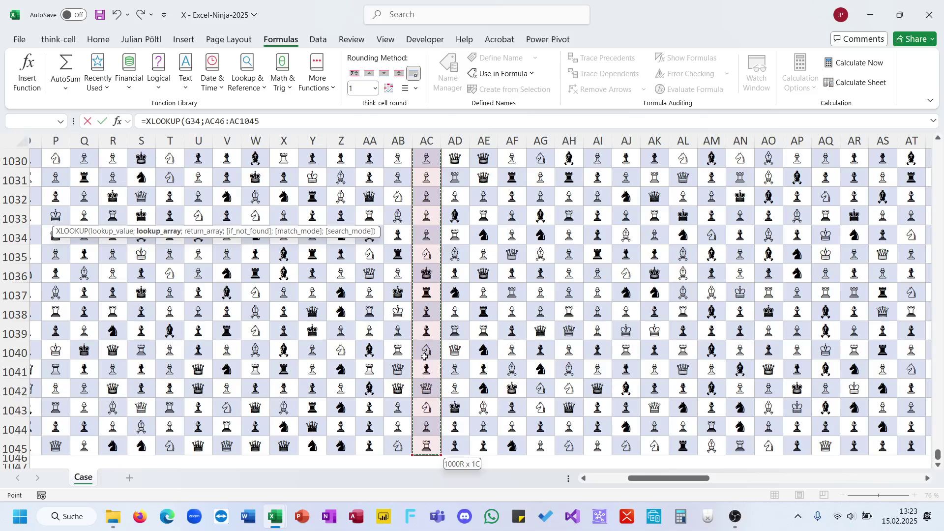
{"action": "type", "text": ";"}
{"action": "scroll", "coordinate": [278, 394], "scroll_direction": "left", "scroll_amount": 5}
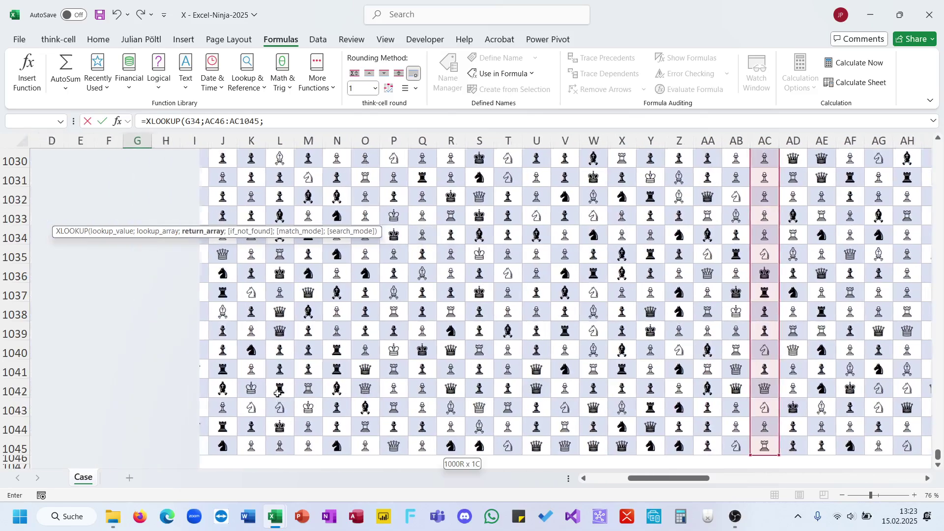
{"action": "left_click", "coordinate": [84, 448]}
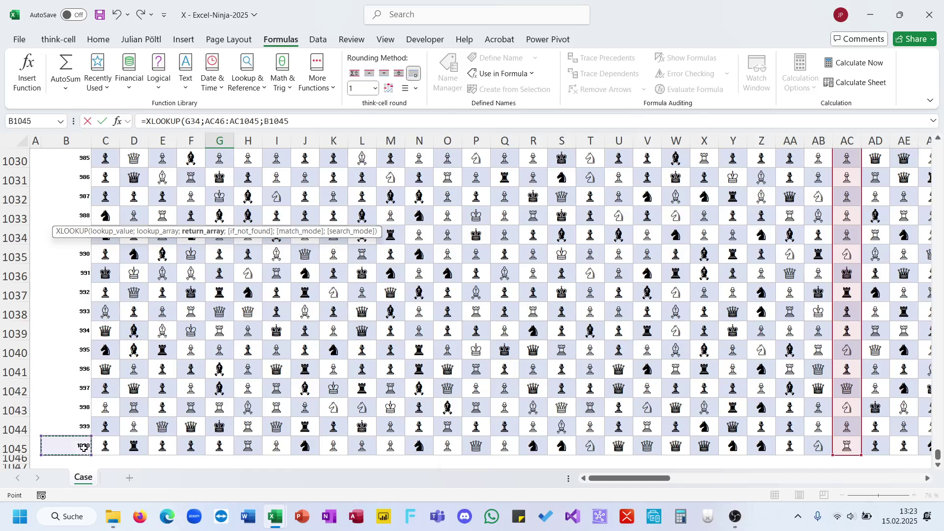
{"action": "key", "text": "ctrl+shift+Up"}
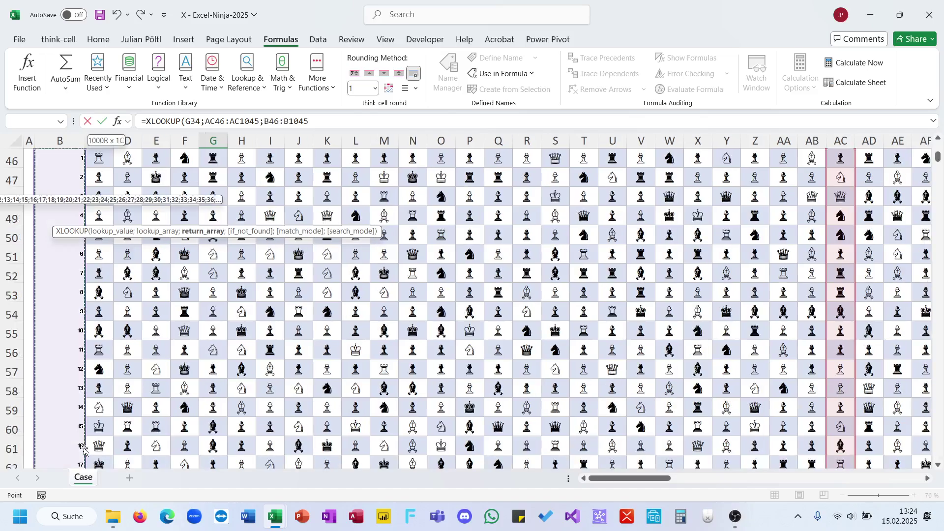
Step: Finish the XLOOKUP in G31 with the last-to-first search mode (-1), leaving the other optional arguments empty
{"action": "type", "text": ";;;"}
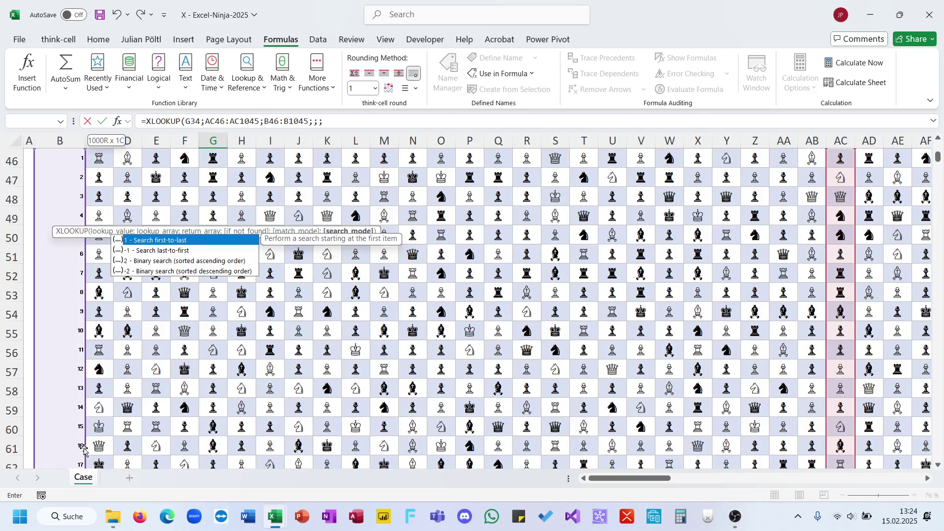
{"action": "key", "text": "Down"}
{"action": "key", "text": "Tab"}
{"action": "type", "text": ")"}
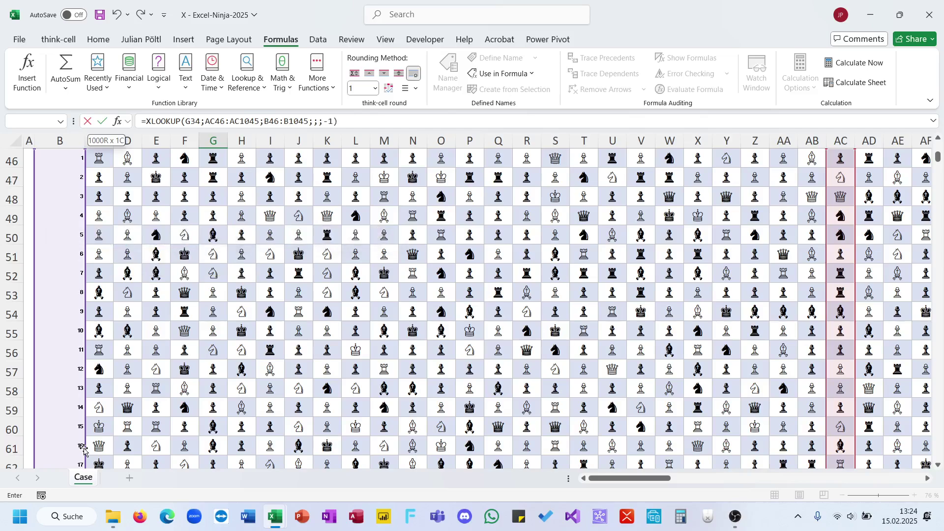
{"action": "key", "text": "Return"}
{"action": "scroll", "coordinate": [83, 449], "scroll_direction": "up", "scroll_amount": 1}
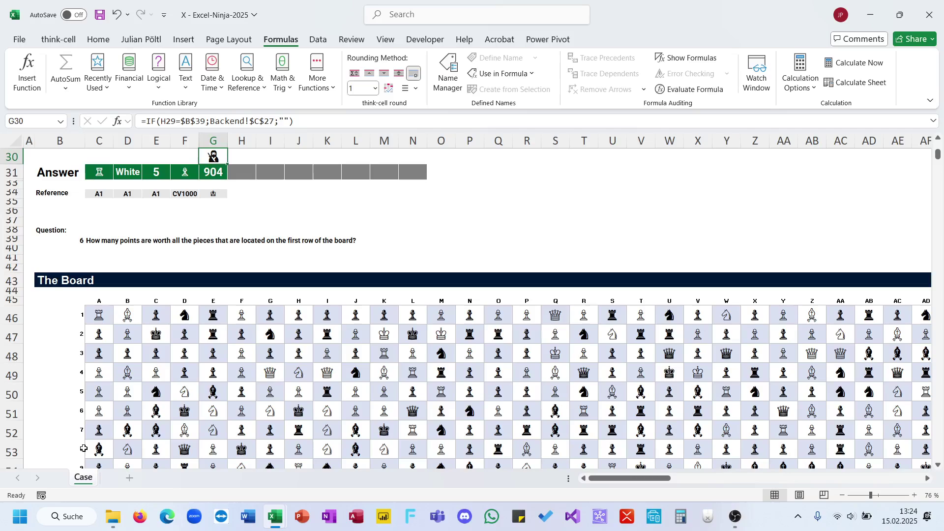
{"action": "key", "text": "Down"}
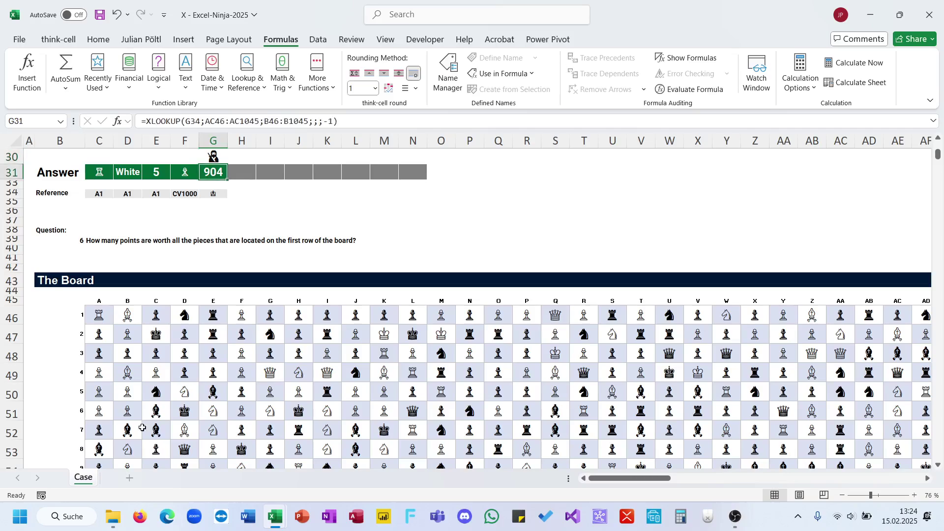
Step: Start a SUM of XLOOKUP formula in H31 for question 6 with the board's first row C46:CX46 as lookup value
{"action": "left_click", "coordinate": [250, 172]}
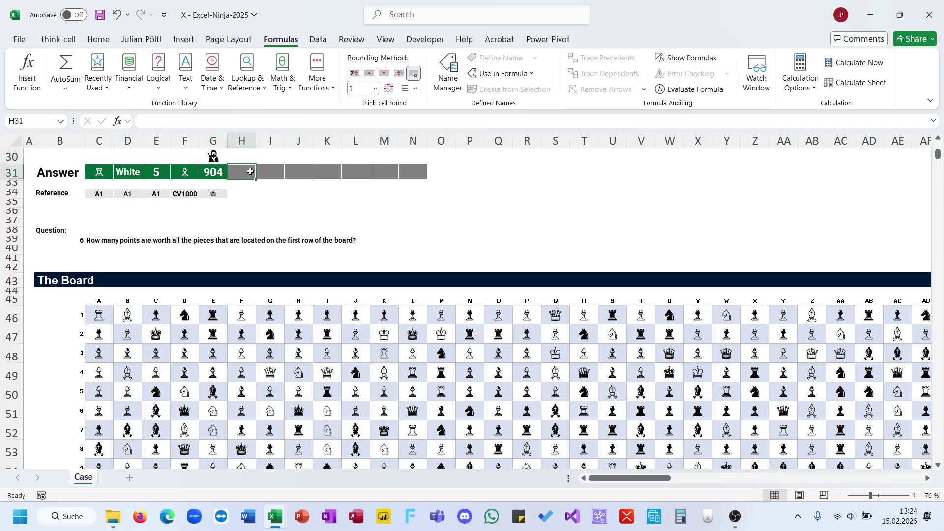
{"action": "scroll", "coordinate": [286, 246], "scroll_direction": "up", "scroll_amount": 2}
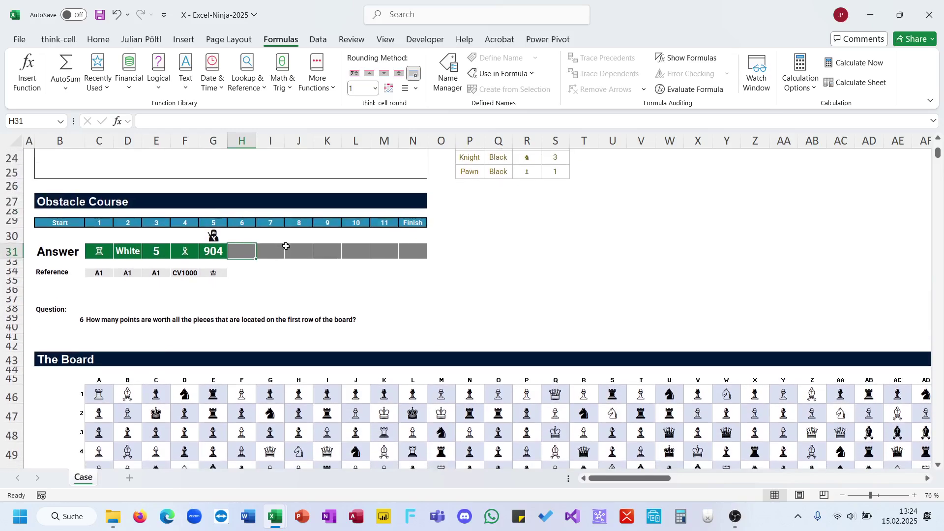
{"action": "type", "text": "=sum(xm"}
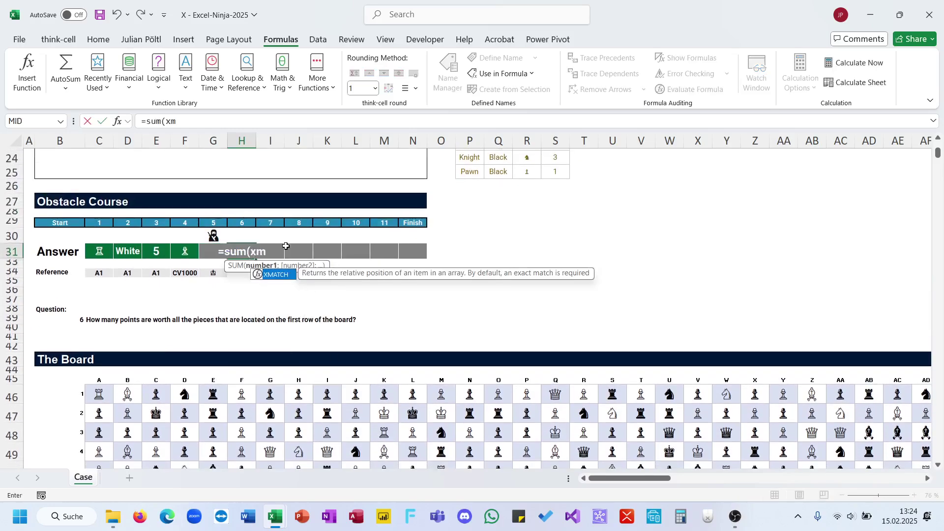
{"action": "key", "text": "BackSpace"}
{"action": "type", "text": "l"}
{"action": "key", "text": "Tab"}
{"action": "left_click", "coordinate": [101, 396]}
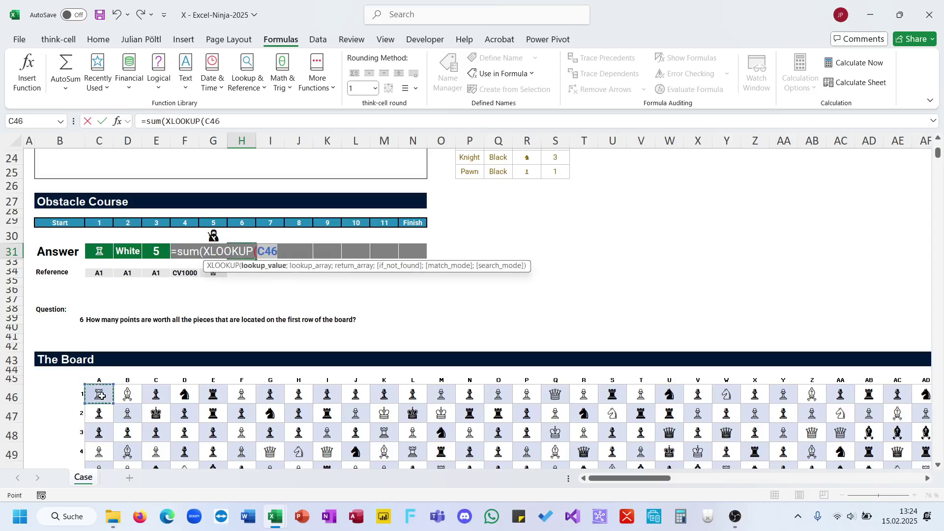
{"action": "key", "text": "ctrl+shift+Right"}
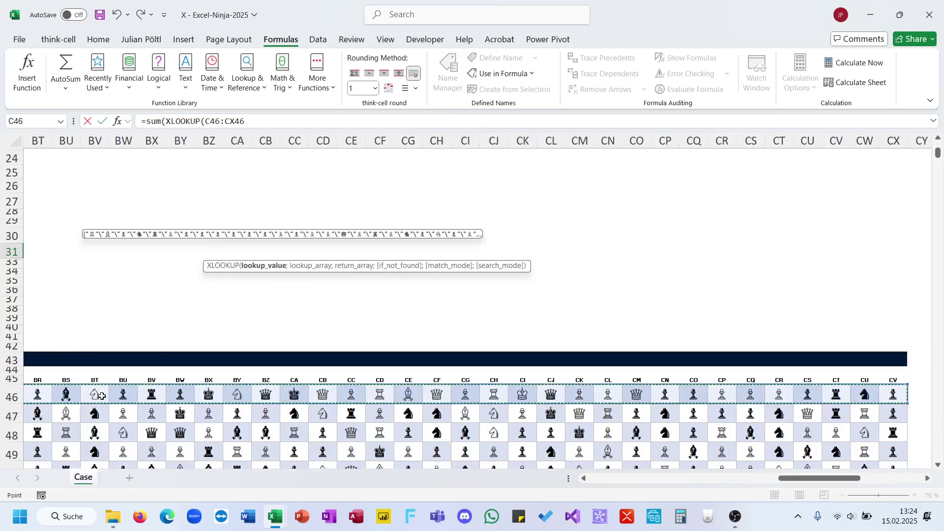
{"action": "type", "text": ";"}
Step: Use the piece table's symbols R14:R25 as the lookup array of the formula in H31
{"action": "scroll", "coordinate": [301, 324], "scroll_direction": "up", "scroll_amount": 8}
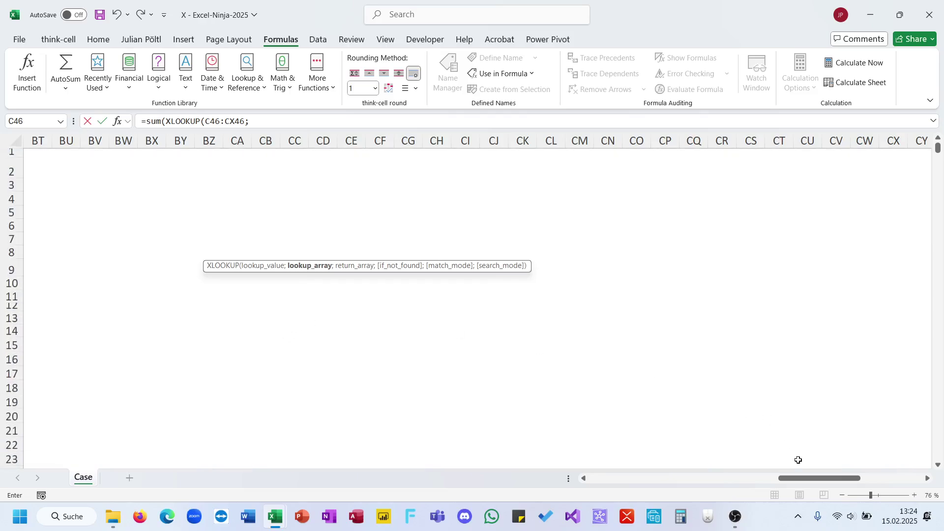
{"action": "left_click_drag", "start_coordinate": [799, 479], "coordinate": [594, 483]}
{"action": "scroll", "coordinate": [601, 379], "scroll_direction": "down", "scroll_amount": 3}
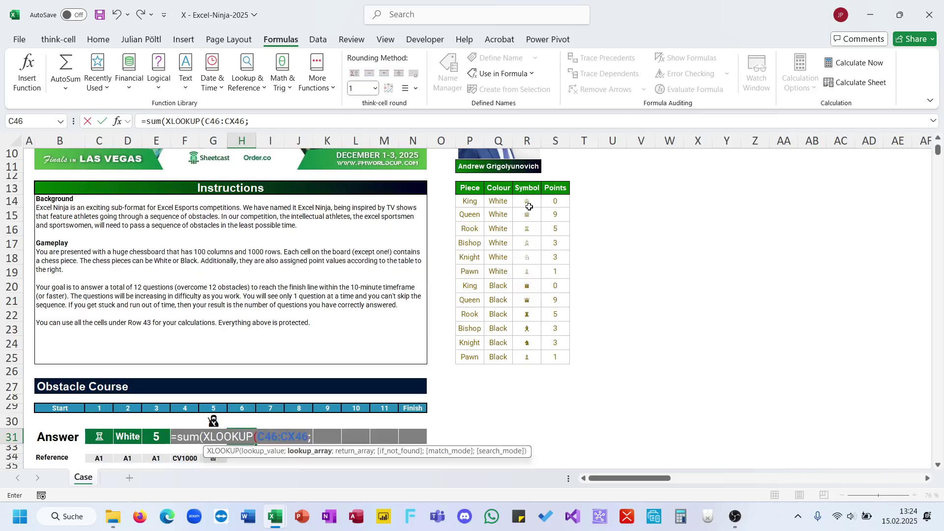
{"action": "left_click", "coordinate": [522, 202]}
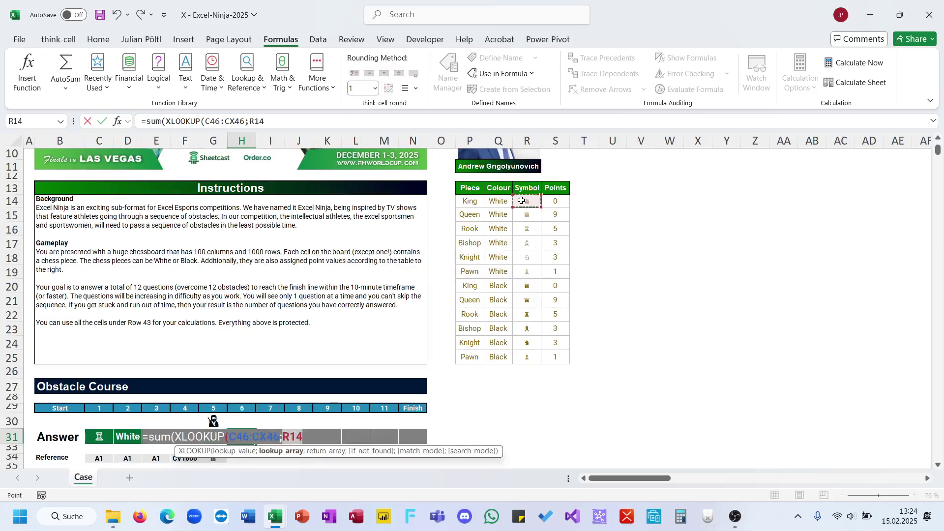
{"action": "key", "text": "shift+Up"}
{"action": "key", "text": "ctrl+shift+Down"}
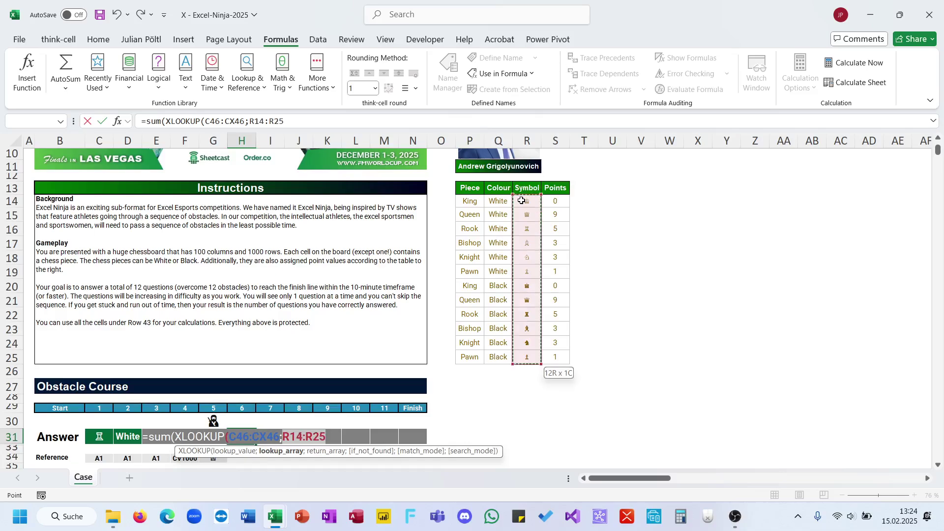
Step: Complete the formula in H31 with the points S14:S25 as return array
{"action": "type", "text": ";"}
{"action": "left_click", "coordinate": [552, 203]}
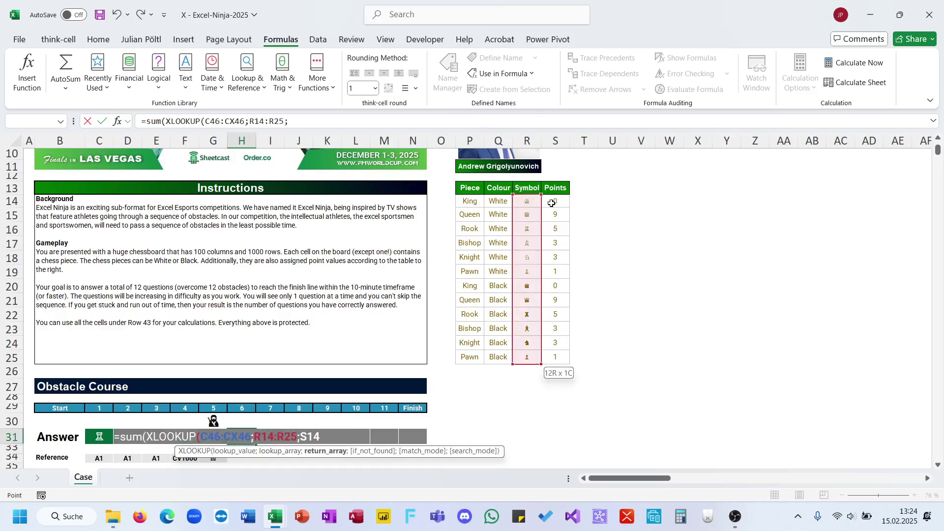
{"action": "key", "text": "ctrl+shift+Down"}
{"action": "type", "text": "))"}
{"action": "key", "text": "Return"}
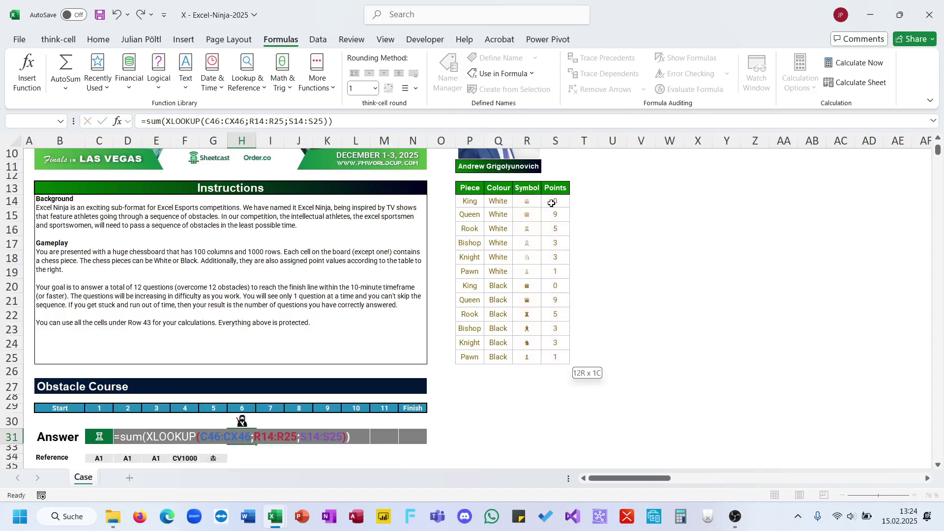
{"action": "key", "text": "Up"}
{"action": "scroll", "coordinate": [246, 391], "scroll_direction": "down", "scroll_amount": 1}
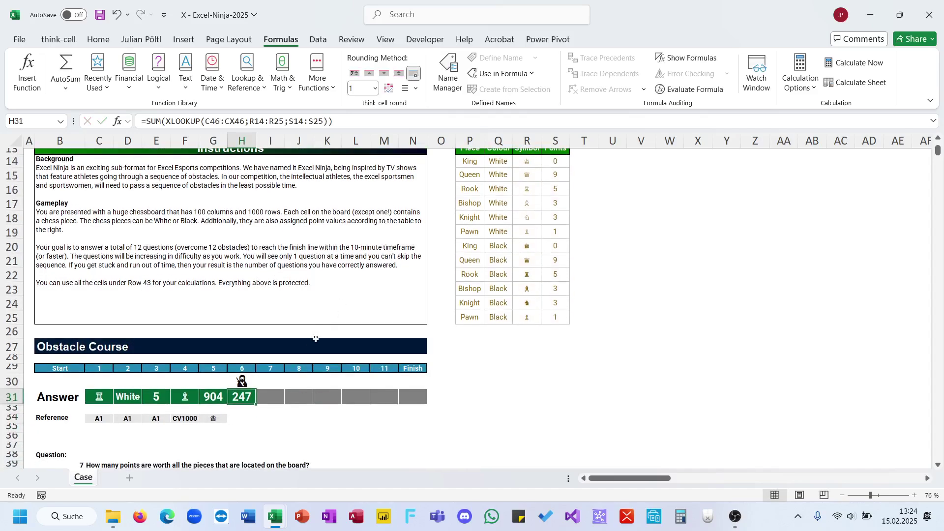
Step: Copy the full SUM of XLOOKUP formula text from H31 for reuse in question 7
{"action": "left_click", "coordinate": [275, 396]}
{"action": "scroll", "coordinate": [273, 396], "scroll_direction": "down", "scroll_amount": 1}
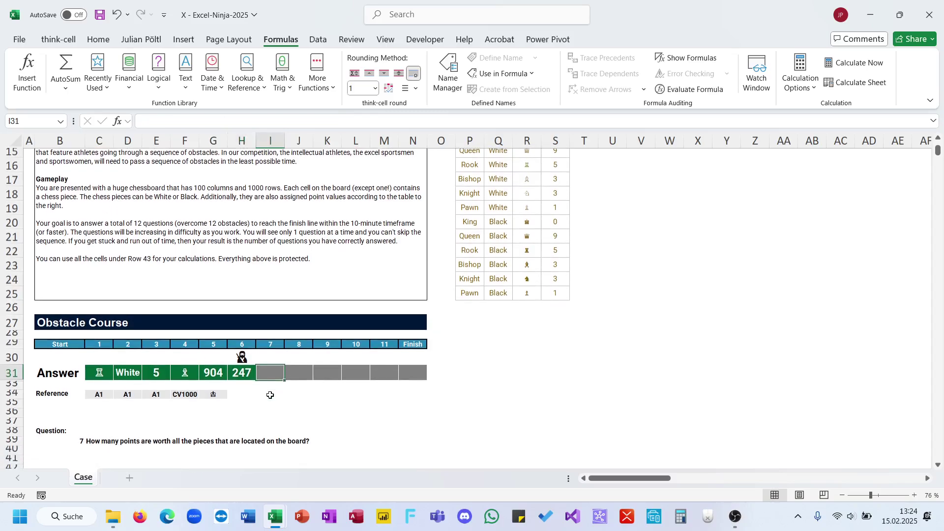
{"action": "left_click", "coordinate": [251, 377]}
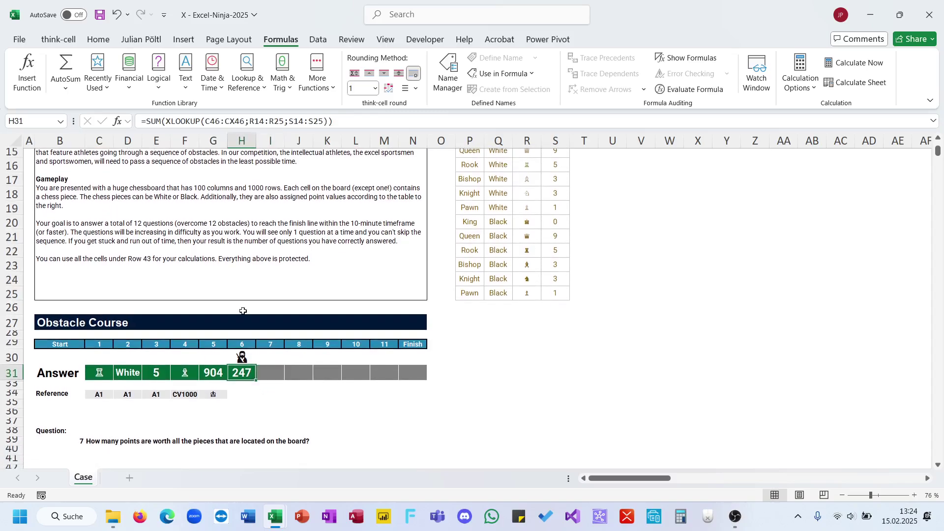
{"action": "left_click", "coordinate": [247, 121]}
{"action": "triple_click", "coordinate": [248, 122]}
{"action": "key", "text": "ctrl+c"}
{"action": "key", "text": "Escape"}
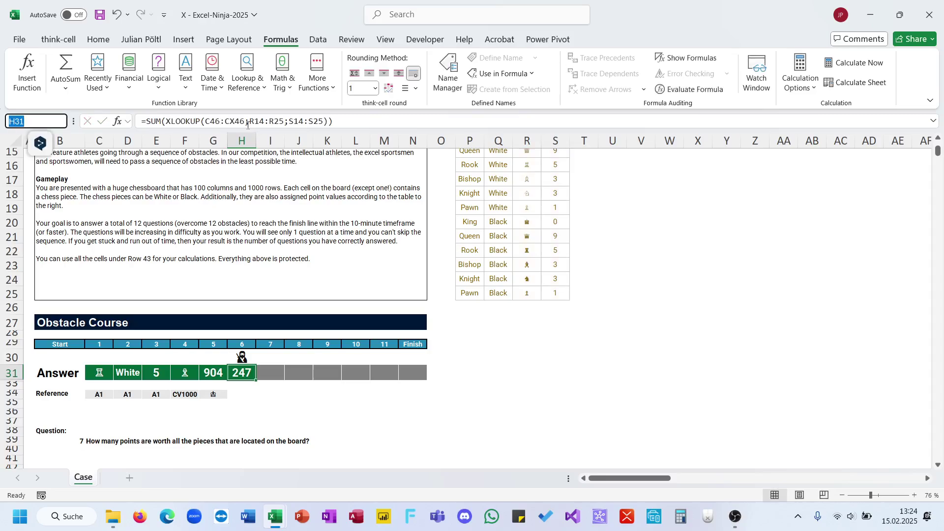
Step: Paste the copied formula into I31 and remove its lookup value C46:CX46
{"action": "left_click", "coordinate": [271, 373]}
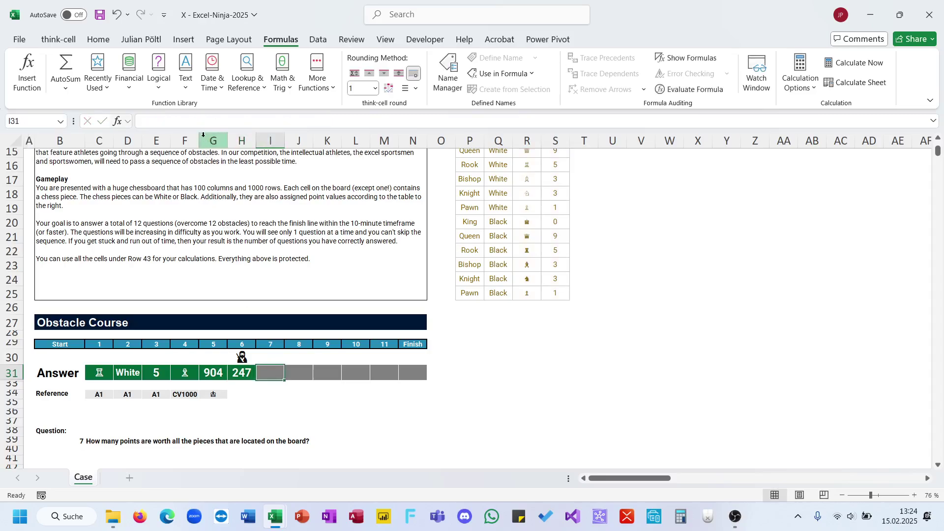
{"action": "left_click", "coordinate": [187, 118]}
{"action": "key", "text": "ctrl+v"}
{"action": "left_click_drag", "start_coordinate": [205, 121], "coordinate": [245, 121]}
{"action": "key", "text": "Delete"}
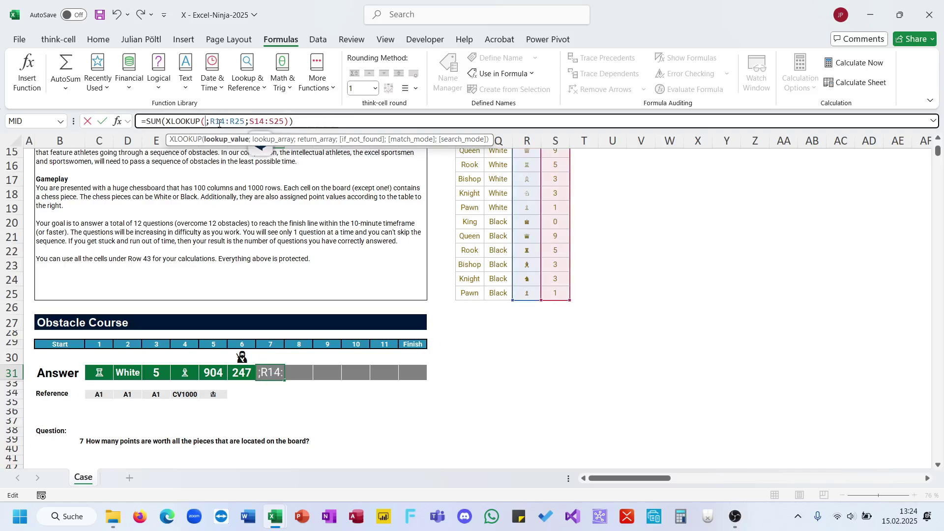
Step: Use the entire board C46:CX1045 as lookup value in the I31 formula and enter it
{"action": "scroll", "coordinate": [204, 285], "scroll_direction": "down", "scroll_amount": 5}
{"action": "scroll", "coordinate": [205, 286], "scroll_direction": "down", "scroll_amount": 7}
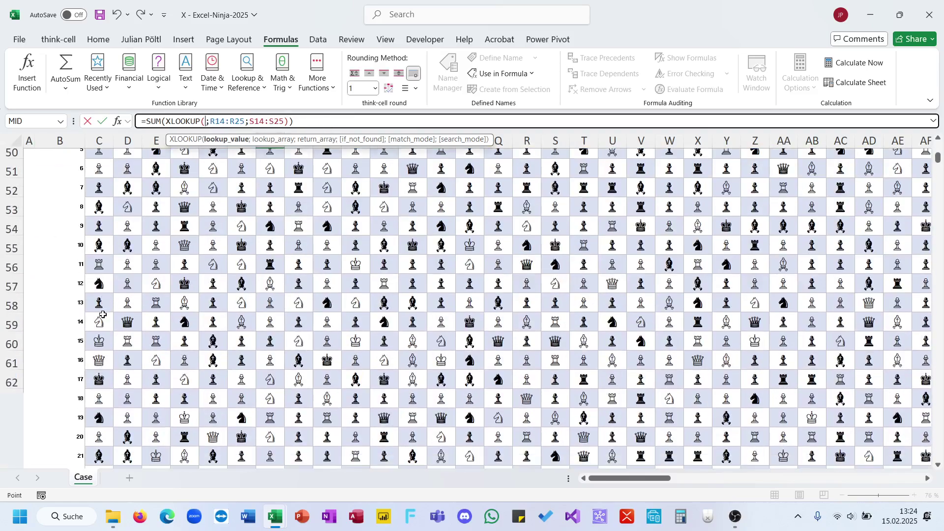
{"action": "left_click", "coordinate": [101, 305]}
{"action": "key", "text": "Up"}
{"action": "key", "text": "Up"}
{"action": "key", "text": "Up"}
{"action": "key", "text": "Up"}
{"action": "key", "text": "Up"}
{"action": "key", "text": "Up"}
{"action": "key", "text": "Up"}
{"action": "key", "text": "Up"}
{"action": "key", "text": "Up"}
{"action": "key", "text": "Up"}
{"action": "key", "text": "Up"}
{"action": "key", "text": "Up"}
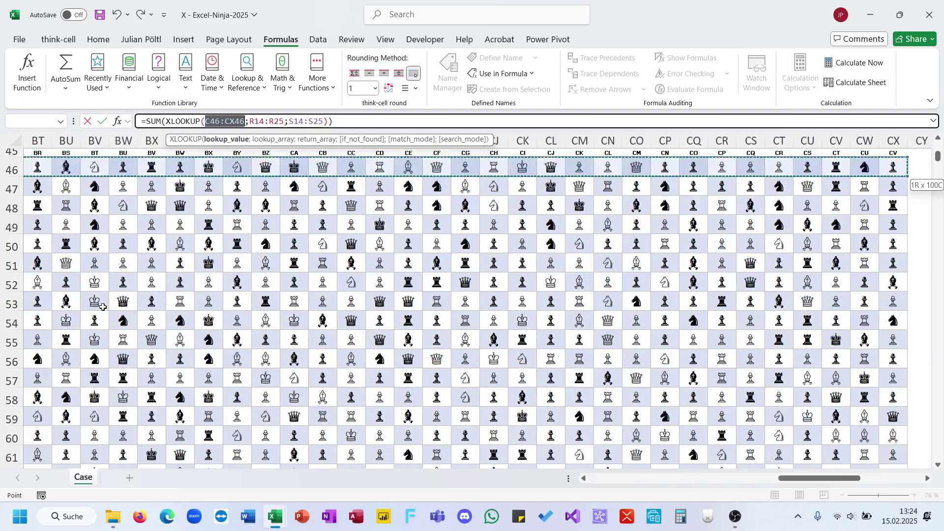
{"action": "key", "text": "ctrl+shift+Down"}
{"action": "key", "text": "Escape"}
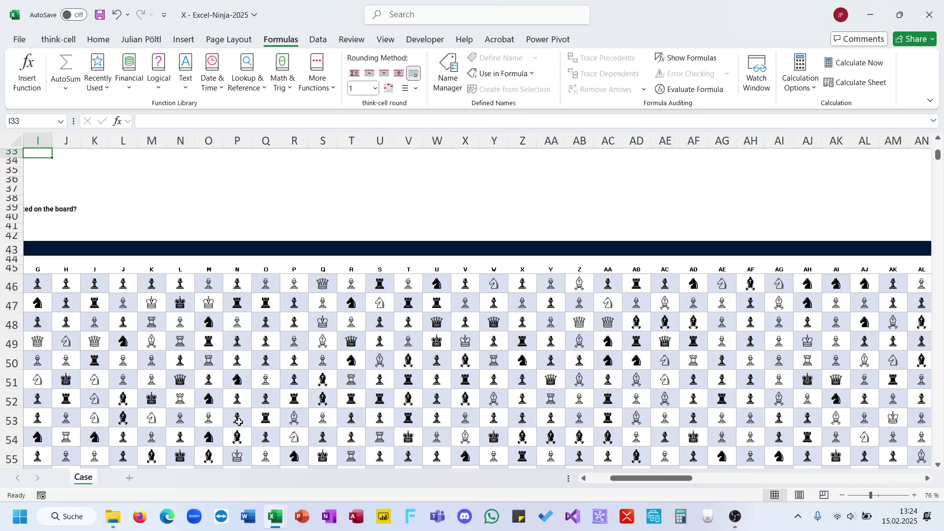
Step: Add 0 as the if-not-found argument of the XLOOKUP in I31
{"action": "scroll", "coordinate": [239, 422], "scroll_direction": "left", "scroll_amount": 5}
{"action": "scroll", "coordinate": [235, 253], "scroll_direction": "up", "scroll_amount": 3}
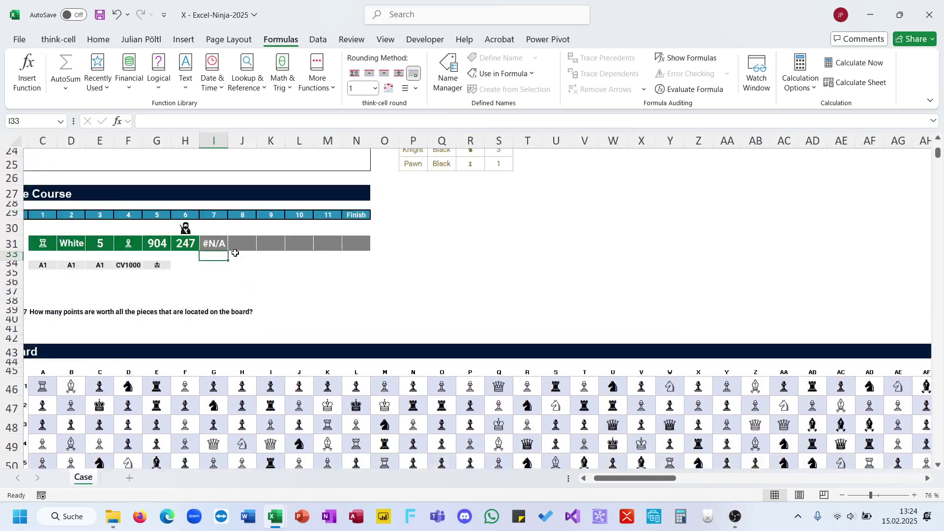
{"action": "scroll", "coordinate": [235, 253], "scroll_direction": "left", "scroll_amount": 2}
{"action": "scroll", "coordinate": [235, 253], "scroll_direction": "up", "scroll_amount": 1}
{"action": "left_click", "coordinate": [265, 260]}
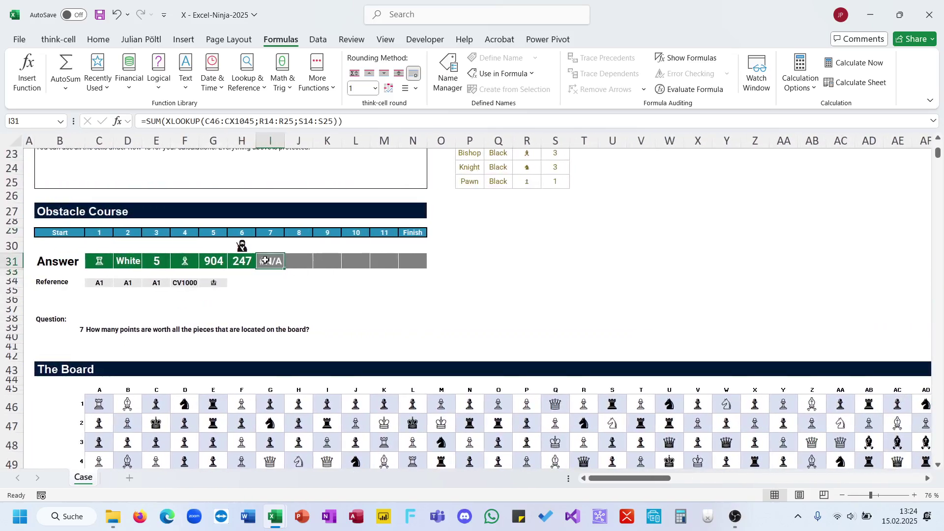
{"action": "left_click", "coordinate": [334, 123]}
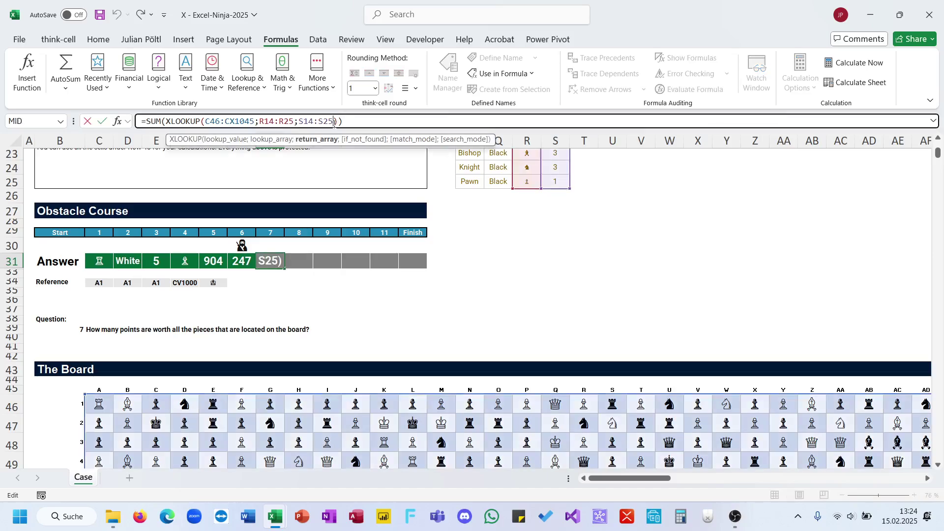
{"action": "type", "text": ";0"}
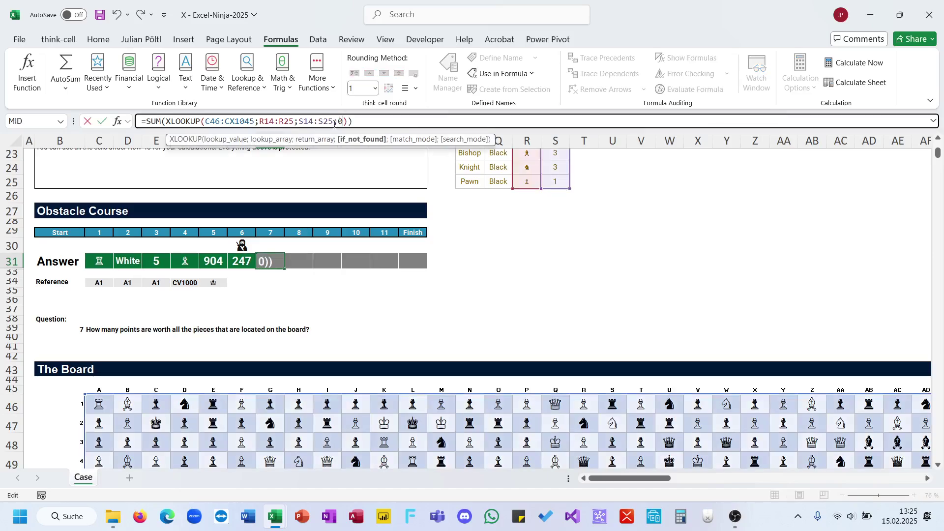
{"action": "key", "text": "Return"}
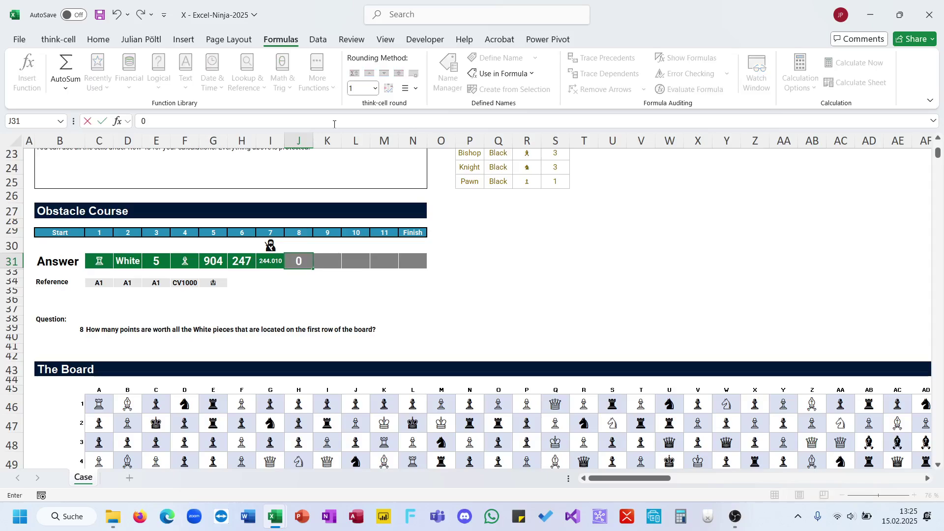
{"action": "type", "text": "=sum"}
{"action": "key", "text": "Tab"}
{"action": "type", "text": "xl"}
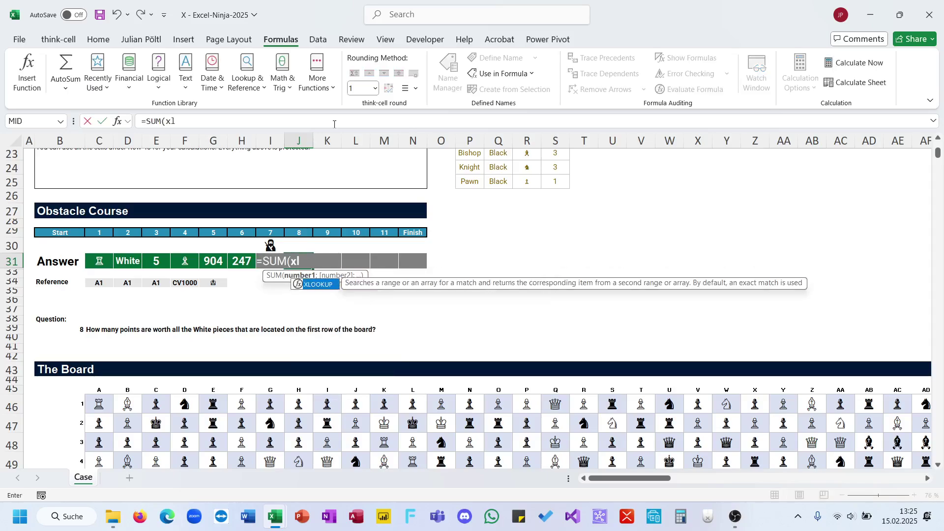
{"action": "key", "text": "Tab"}
{"action": "key", "text": "Escape"}
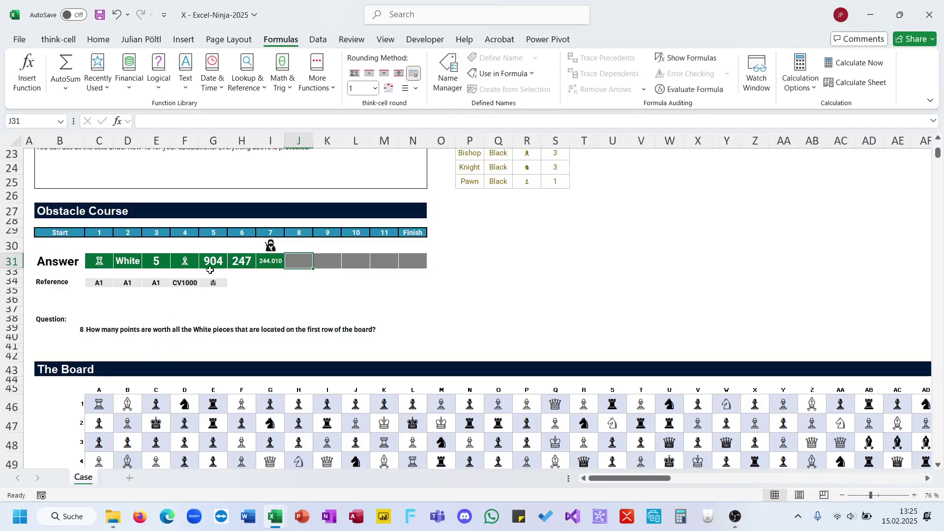
{"action": "left_click", "coordinate": [216, 260]}
{"action": "triple_click", "coordinate": [220, 123]}
{"action": "key", "text": "Escape"}
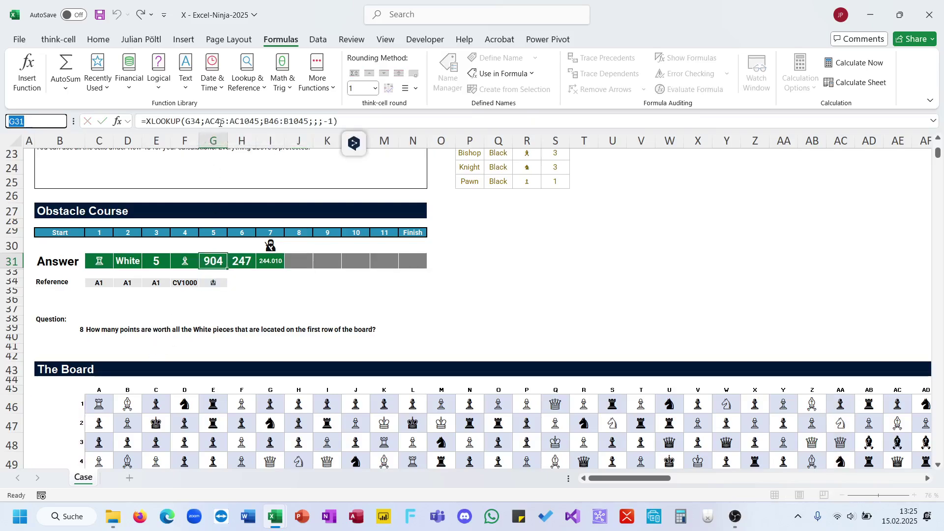
{"action": "triple_click", "coordinate": [220, 123]}
{"action": "key", "text": "Escape"}
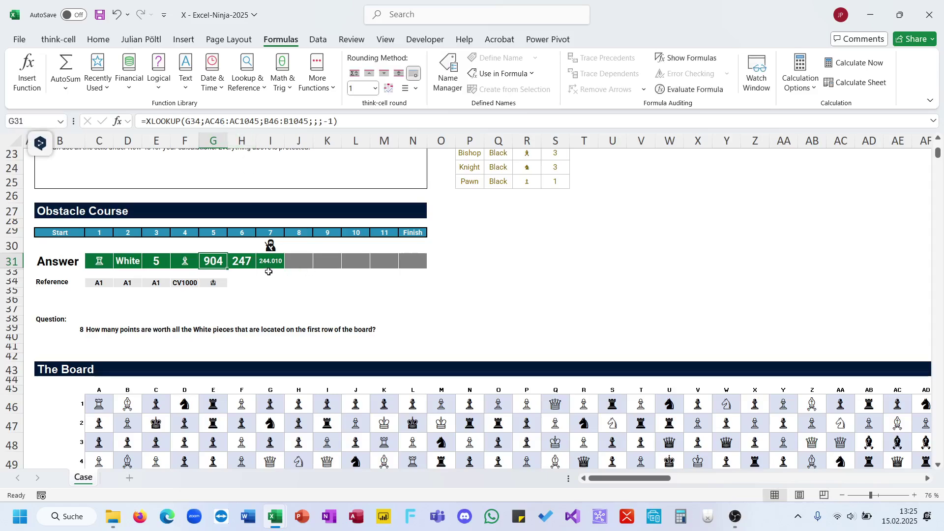
Step: Copy the SUM of XLOOKUP formula from H31 into J31 for question 8
{"action": "left_click", "coordinate": [244, 261]}
{"action": "double_click", "coordinate": [208, 121]}
{"action": "triple_click", "coordinate": [207, 121]}
{"action": "key", "text": "ctrl+c"}
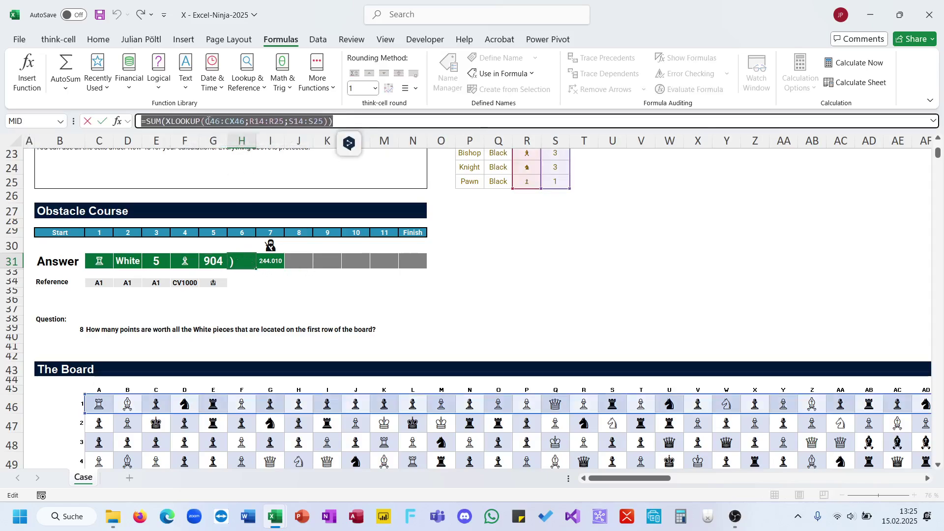
{"action": "key", "text": "Escape"}
{"action": "left_click", "coordinate": [294, 259]}
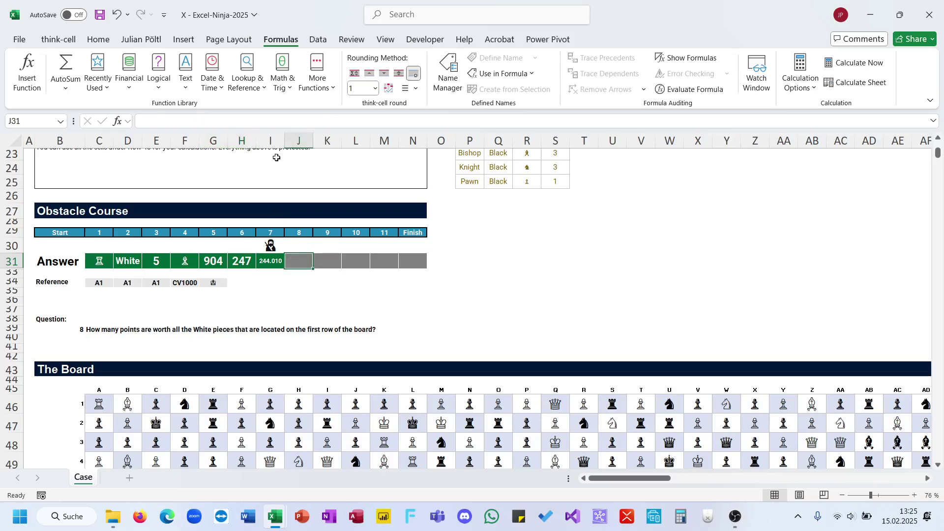
{"action": "left_click", "coordinate": [269, 123]}
{"action": "key", "text": "ctrl+v"}
Step: Restrict the J31 formula to the White pieces, with lookup array R14:R19 and return array S14:S19
{"action": "scroll", "coordinate": [556, 242], "scroll_direction": "up", "scroll_amount": 4}
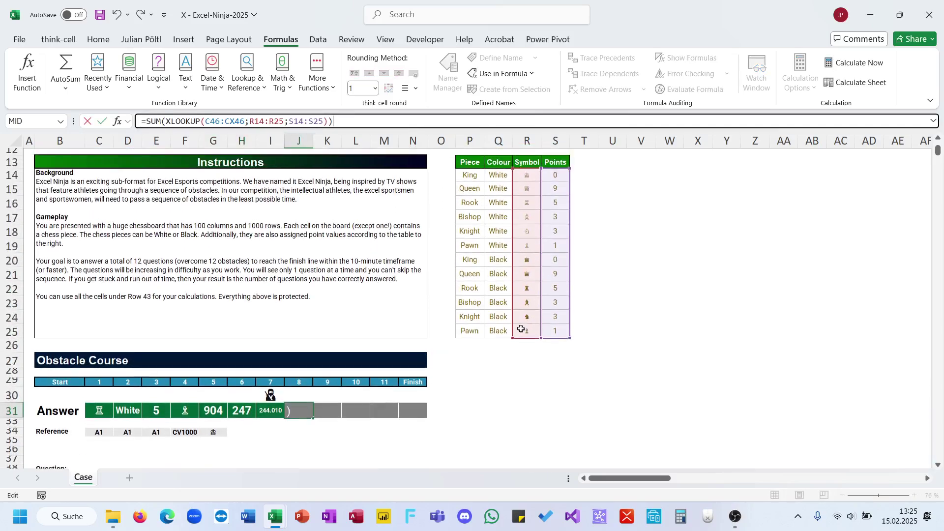
{"action": "left_click_drag", "start_coordinate": [511, 338], "coordinate": [513, 253]}
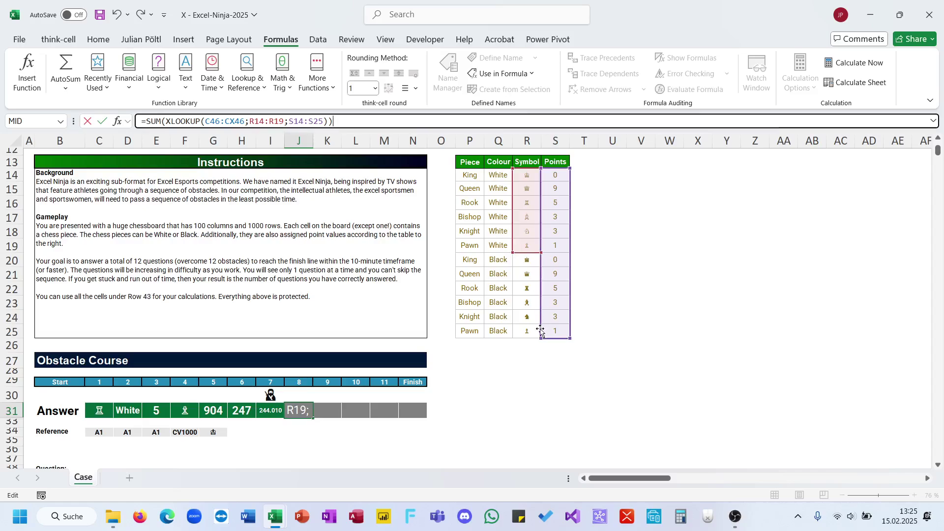
{"action": "left_click_drag", "start_coordinate": [541, 339], "coordinate": [541, 253]}
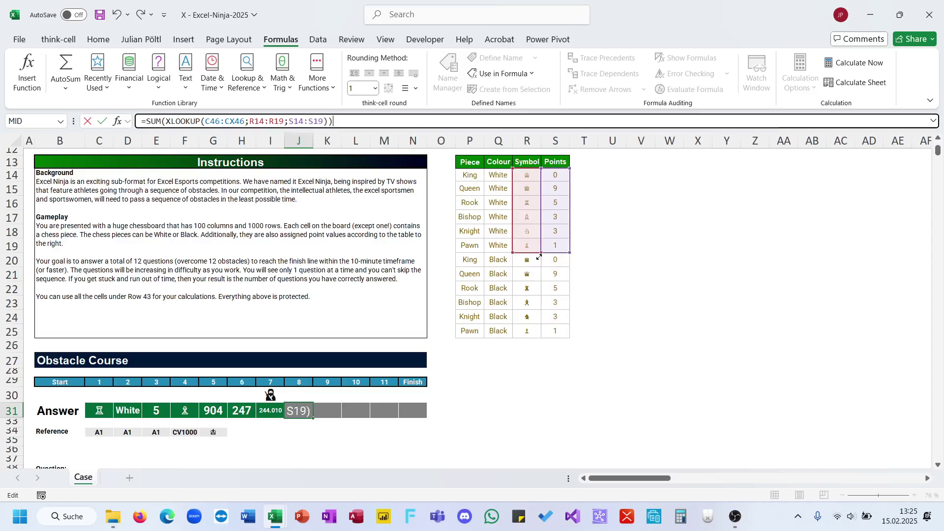
Step: Add 0 as the if-not-found argument in J31, enter the formula and go to K31
{"action": "left_click", "coordinate": [324, 121]}
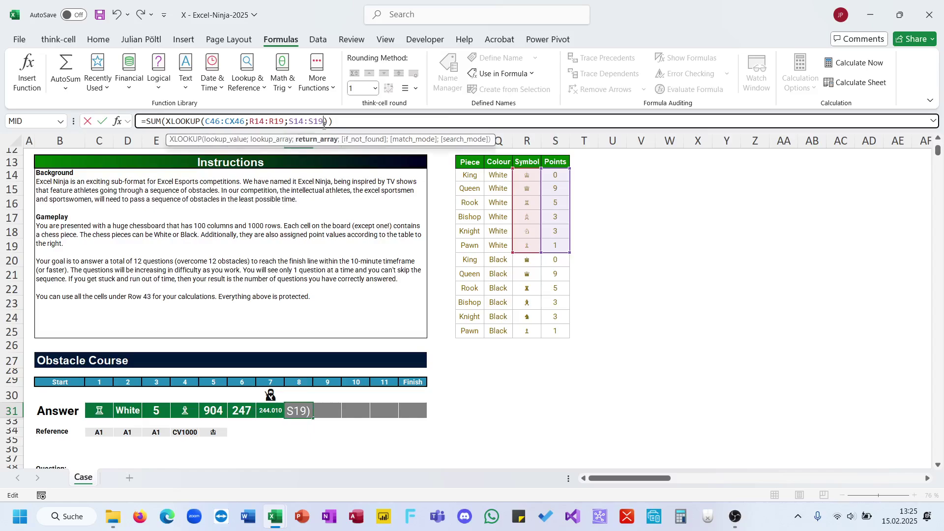
{"action": "type", "text": ";0"}
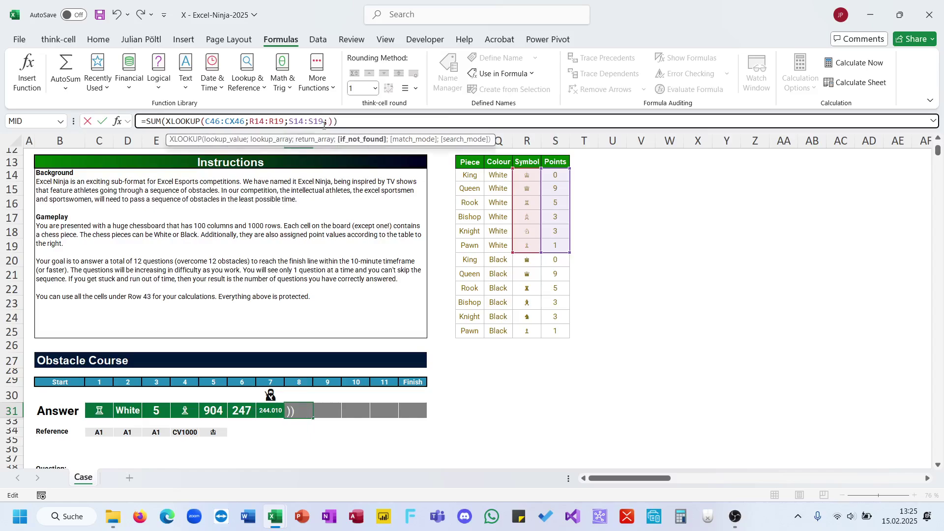
{"action": "key", "text": "Return"}
{"action": "key", "text": "Up"}
{"action": "key", "text": "Right"}
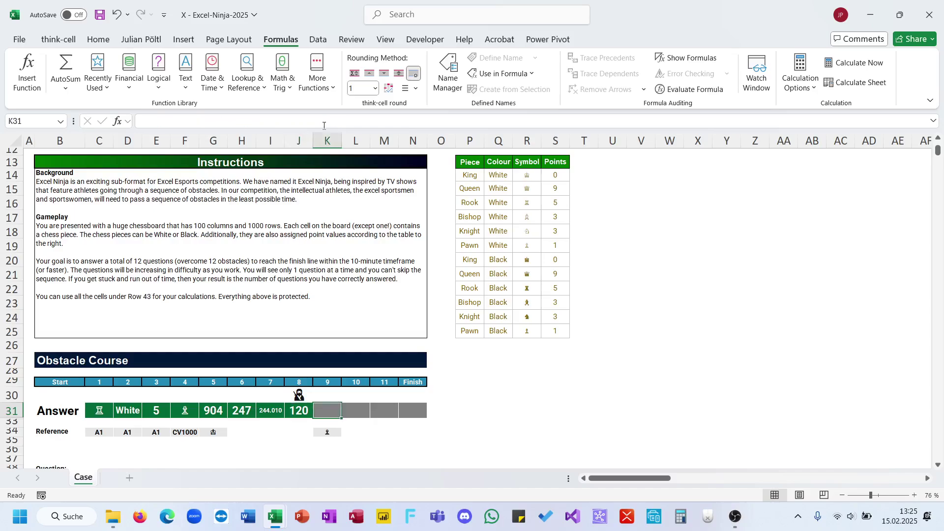
Step: Start a COUNTIFS formula in K31 for question 9 about the White Pawns
{"action": "scroll", "coordinate": [391, 227], "scroll_direction": "down", "scroll_amount": 1}
{"action": "scroll", "coordinate": [391, 226], "scroll_direction": "down", "scroll_amount": 1}
{"action": "scroll", "coordinate": [391, 227], "scroll_direction": "down", "scroll_amount": 1}
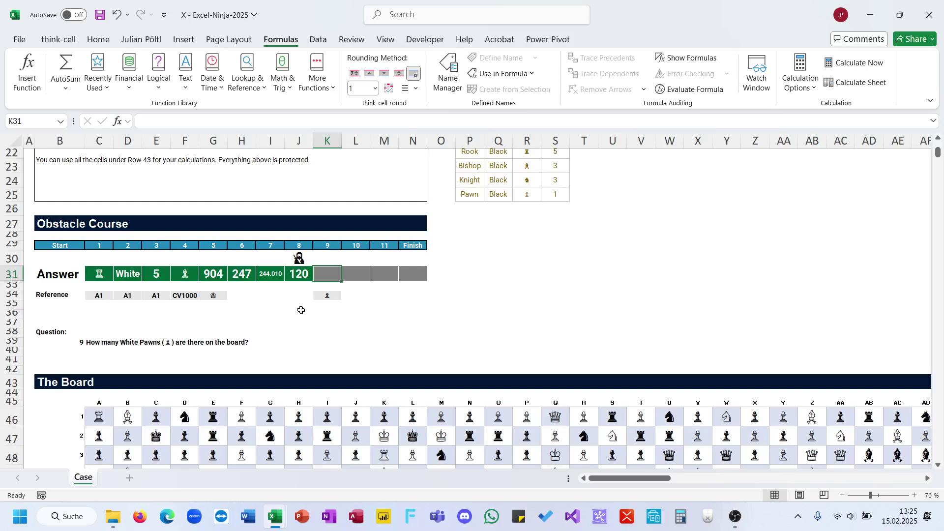
{"action": "type", "text": "=coun"}
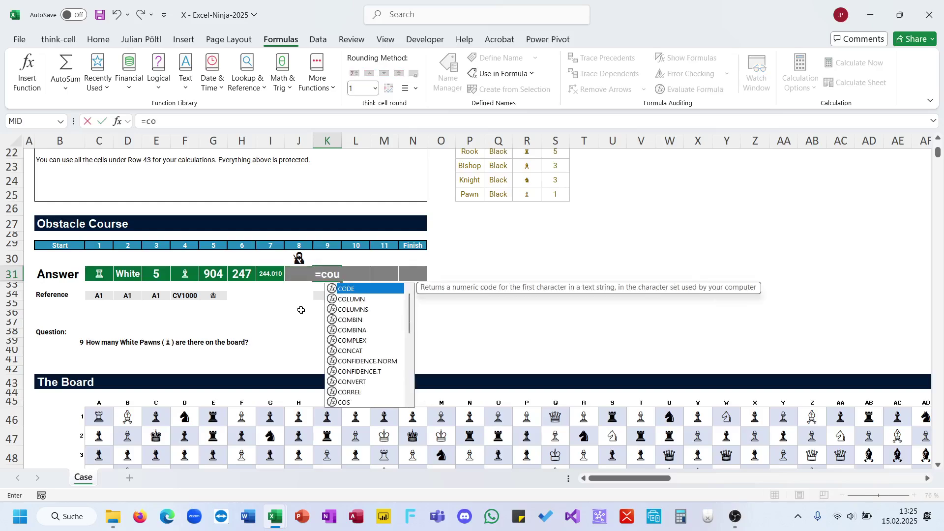
{"action": "key", "text": "Down"}
{"action": "key", "text": "Down"}
{"action": "key", "text": "Tab"}
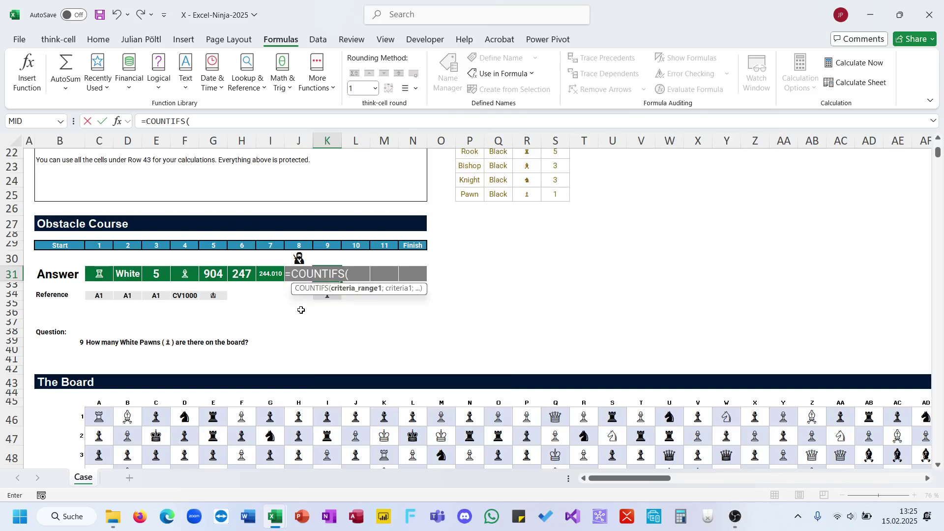
Step: Use the whole board C46:CX1045 as the criteria range of the COUNTIFS
{"action": "left_click", "coordinate": [106, 414]}
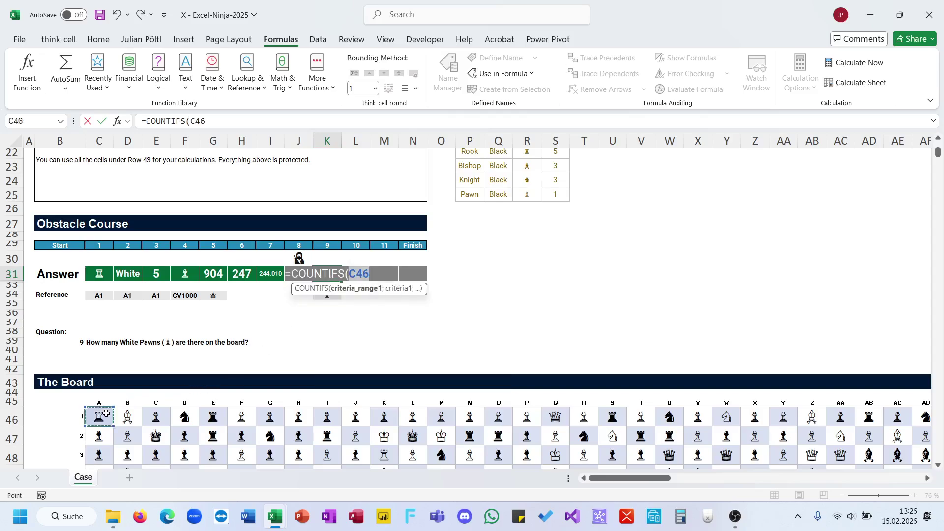
{"action": "key", "text": "ctrl+shift+Right"}
{"action": "key", "text": "ctrl+shift+Down"}
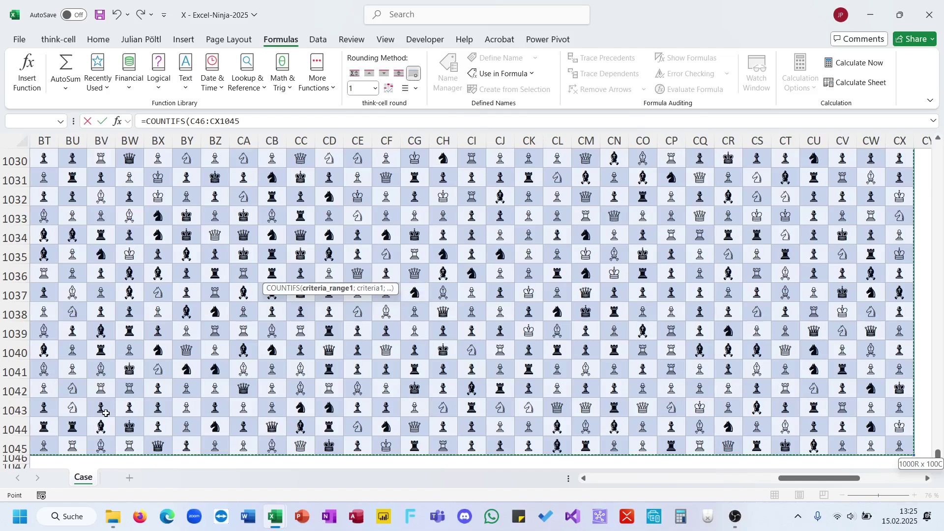
{"action": "type", "text": ";"}
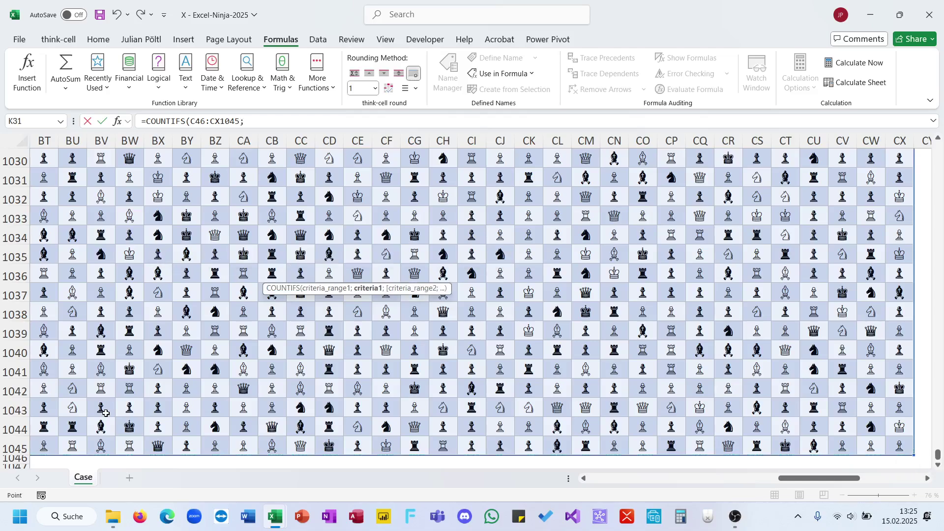
Step: Complete the COUNTIFS in K31 with the pawn symbol in K34 as criterion
{"action": "key", "text": "Down"}
{"action": "key", "text": "Down"}
{"action": "key", "text": "Down"}
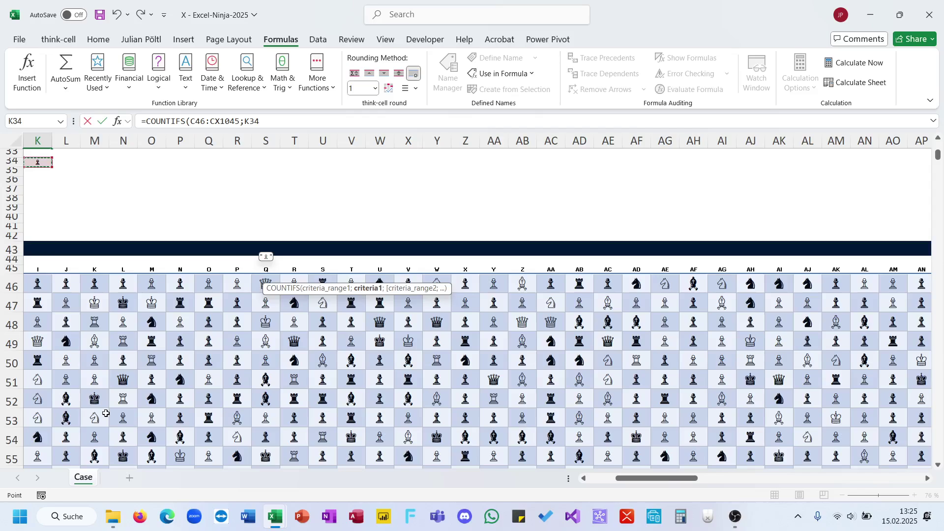
{"action": "key", "text": "Tab"}
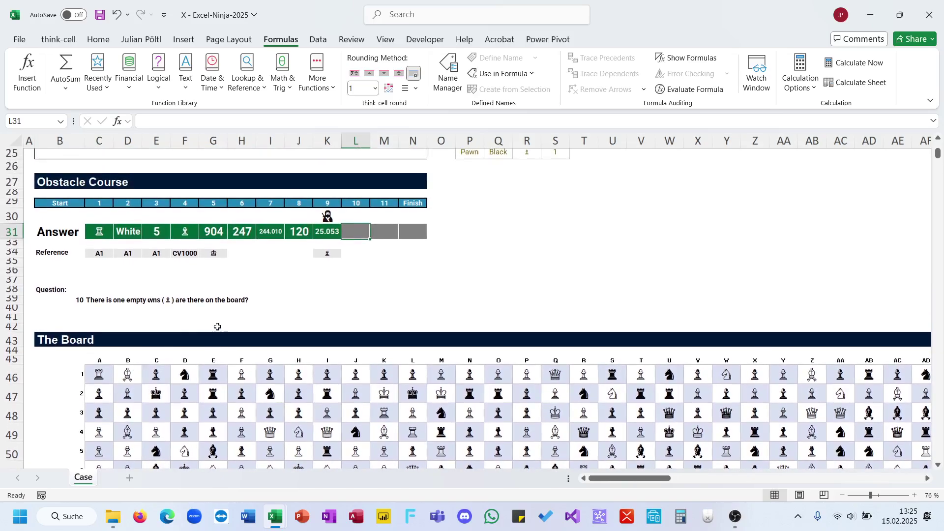
Step: Examine the full text of question 10 and the formula behind its question number in B39
{"action": "scroll", "coordinate": [216, 326], "scroll_direction": "up", "scroll_amount": 2}
{"action": "left_click", "coordinate": [83, 372]}
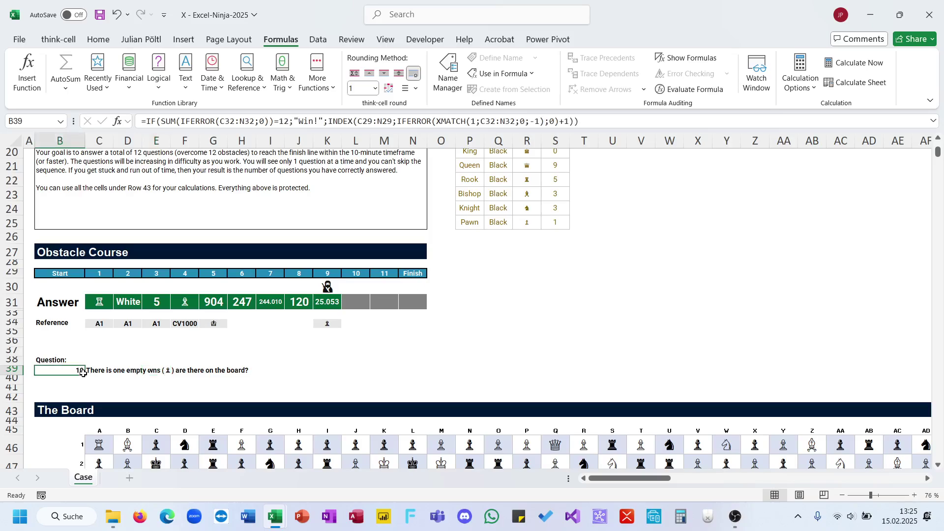
{"action": "left_click", "coordinate": [606, 124]}
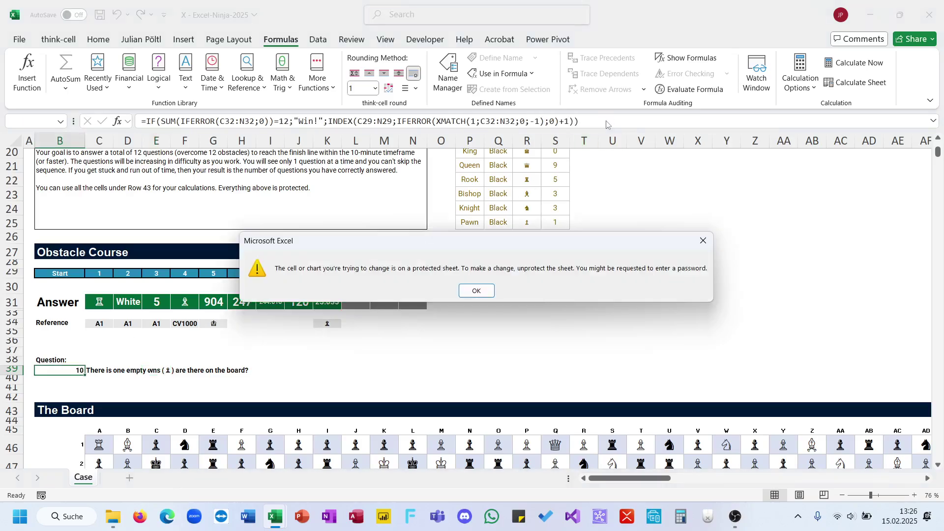
{"action": "left_click", "coordinate": [476, 291]}
{"action": "left_click", "coordinate": [107, 388]}
{"action": "left_click", "coordinate": [96, 379]}
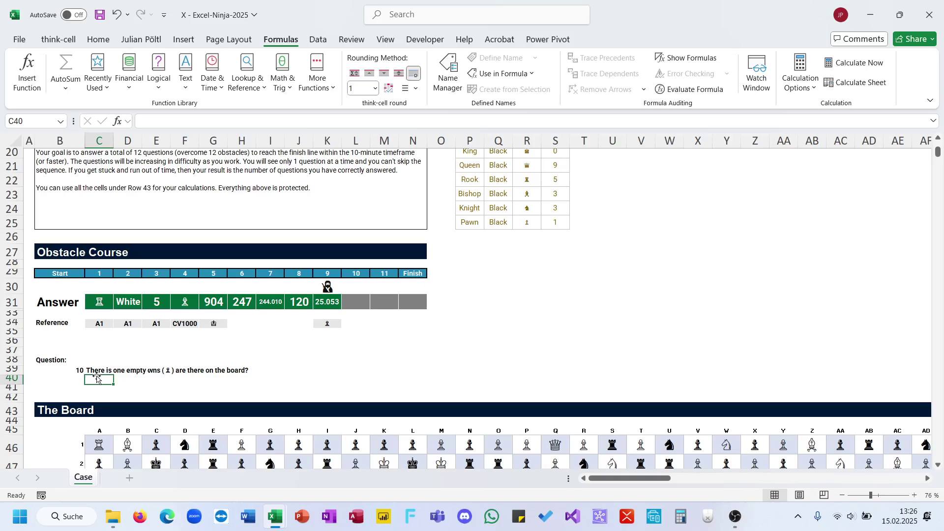
{"action": "left_click", "coordinate": [97, 369]}
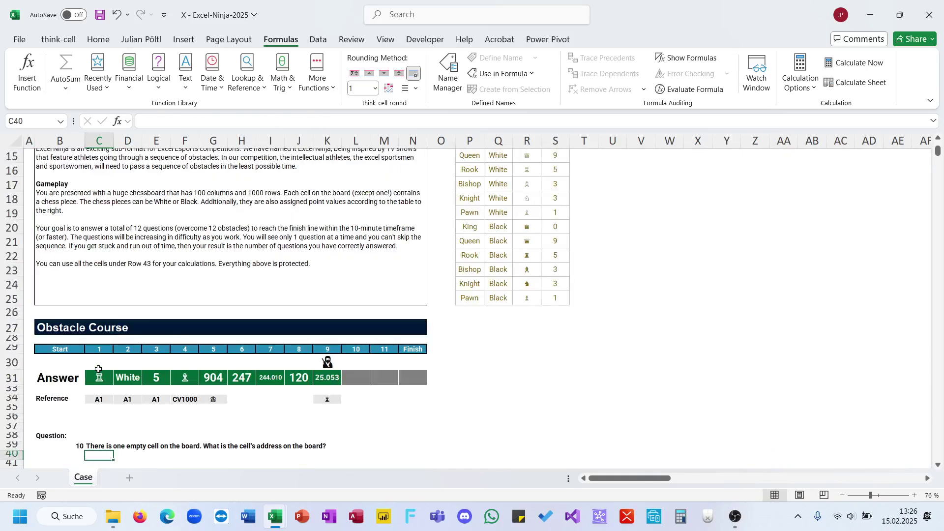
{"action": "key", "text": "Up"}
{"action": "key", "text": "Up"}
{"action": "key", "text": "Up"}
{"action": "key", "text": "Up"}
{"action": "key", "text": "Up"}
{"action": "key", "text": "Up"}
{"action": "key", "text": "Up"}
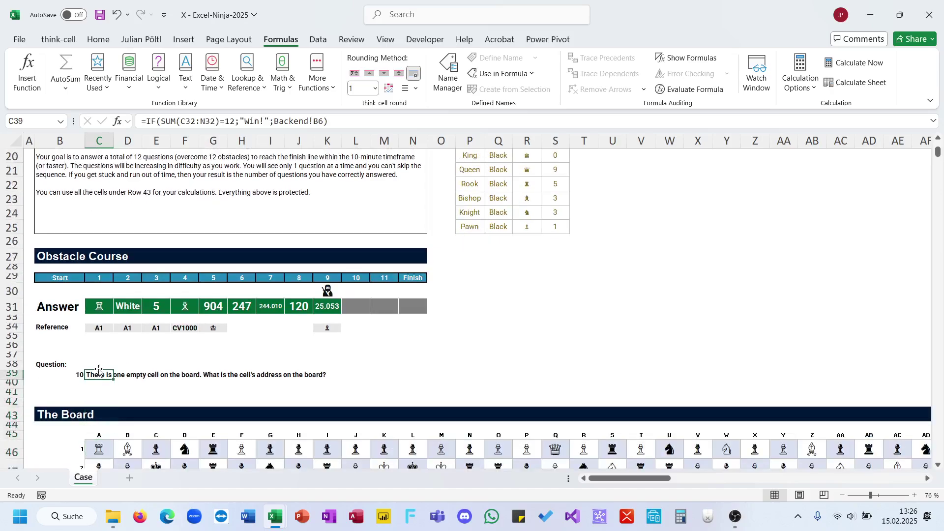
Step: Start an XLOOKUP formula in L31 for question 10 with an empty string "" as the lookup value
{"action": "left_click", "coordinate": [348, 308]}
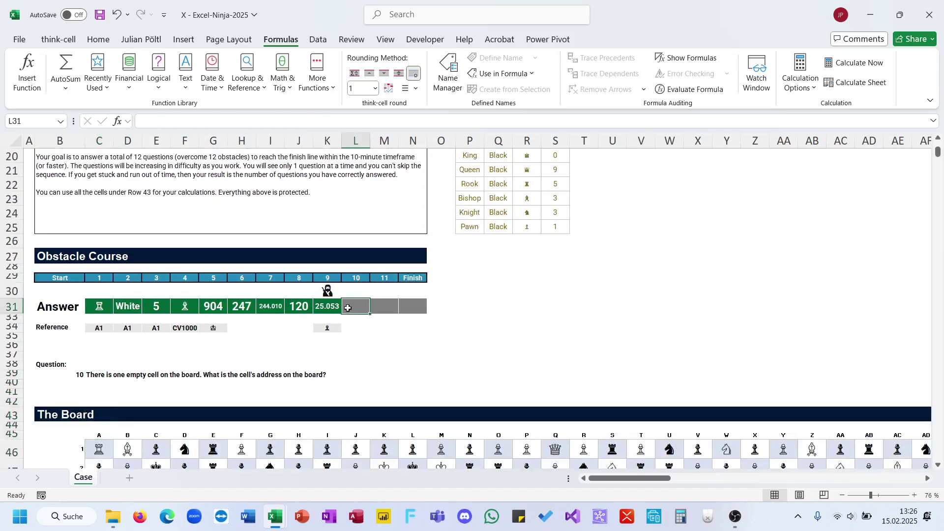
{"action": "left_click", "coordinate": [106, 447]}
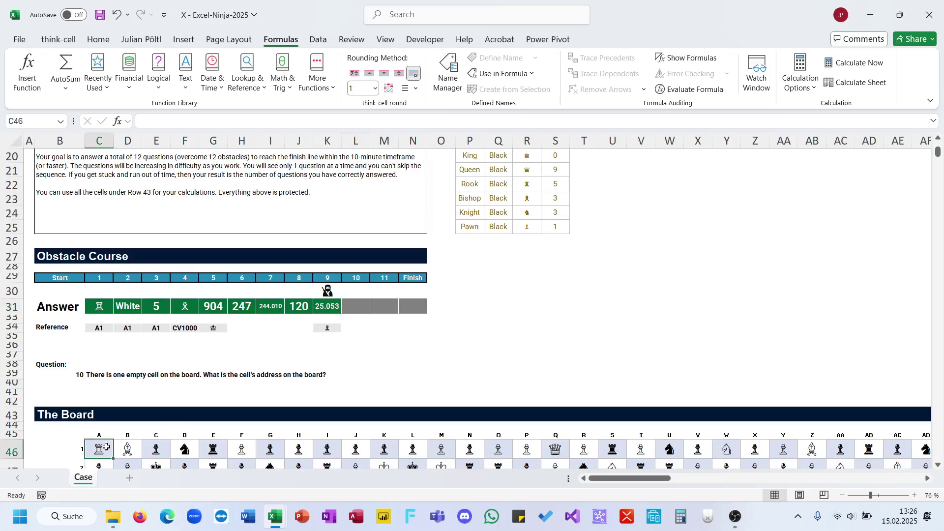
{"action": "left_click", "coordinate": [356, 304]}
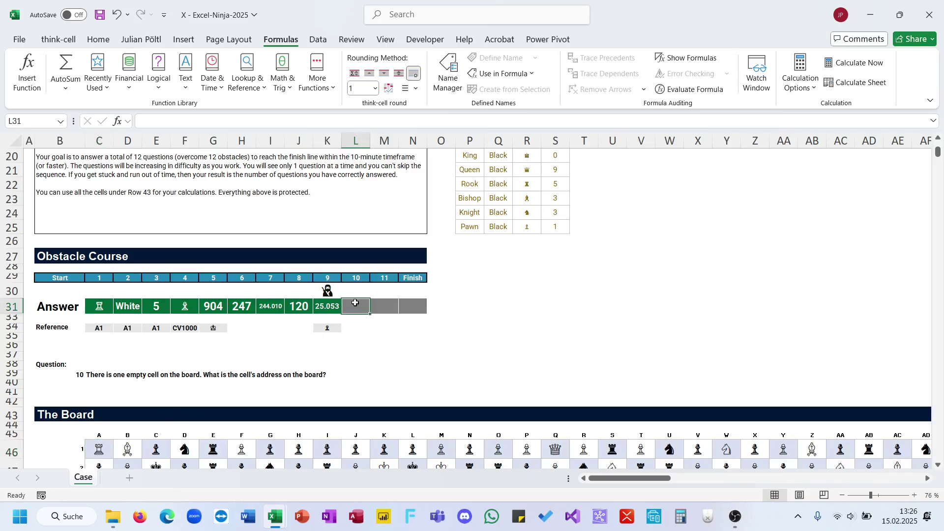
{"action": "type", "text": "="}
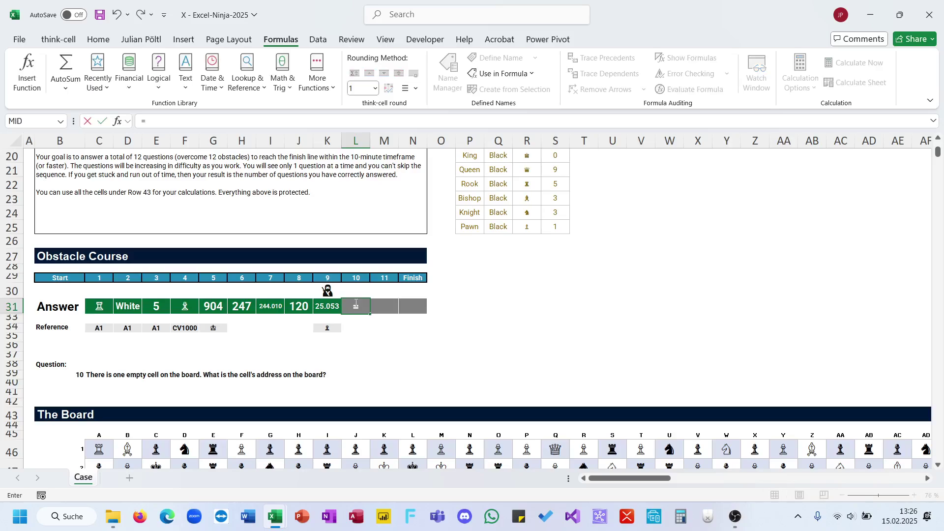
{"action": "type", "text": "xl"}
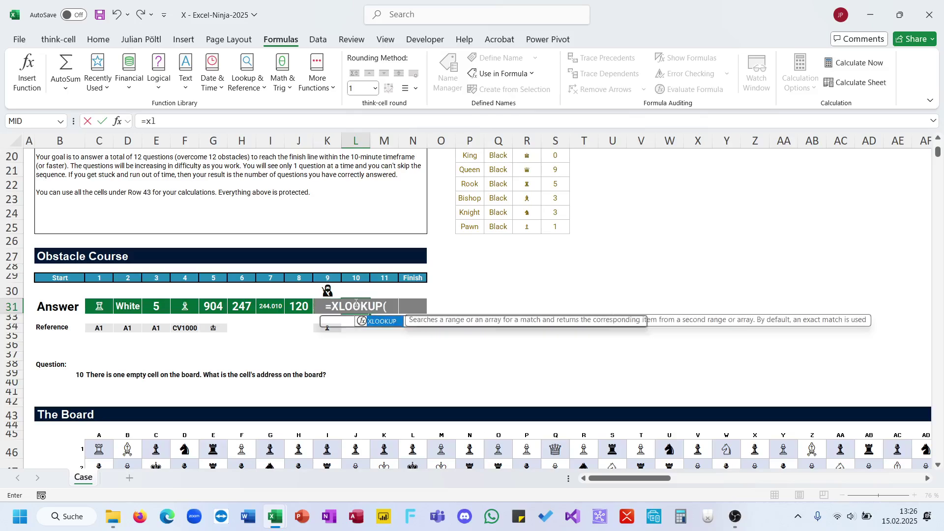
{"action": "key", "text": "Tab"}
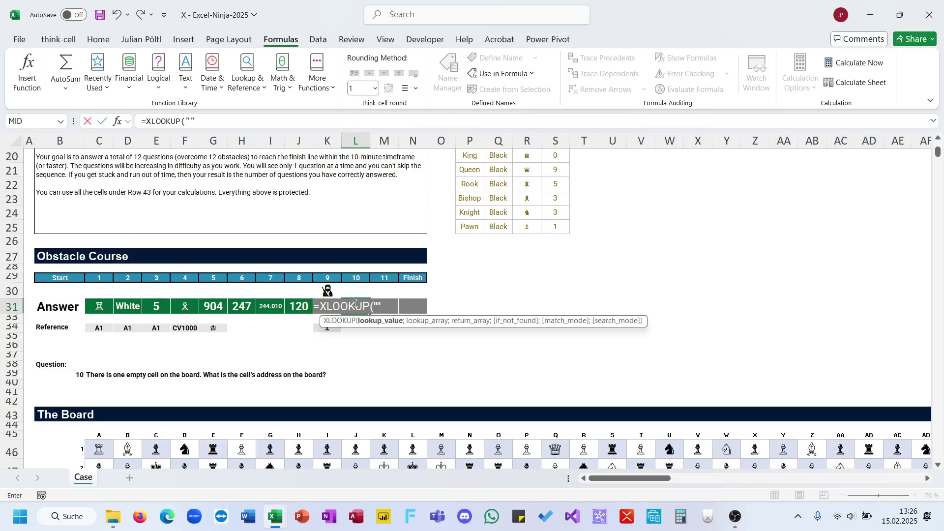
{"action": "type", "text": "\"\","}
{"action": "key", "text": "BackSpace"}
{"action": "type", "text": ";"}
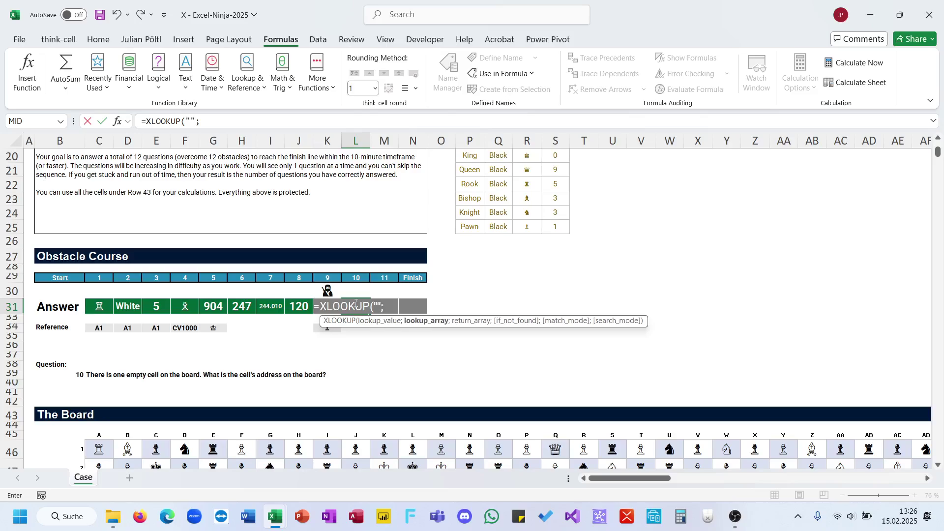
Step: Use the whole board C46:CX1045, flattened with TOCOL, as the lookup array of the XLOOKUP
{"action": "type", "text": "to"}
{"action": "key", "text": "Tab"}
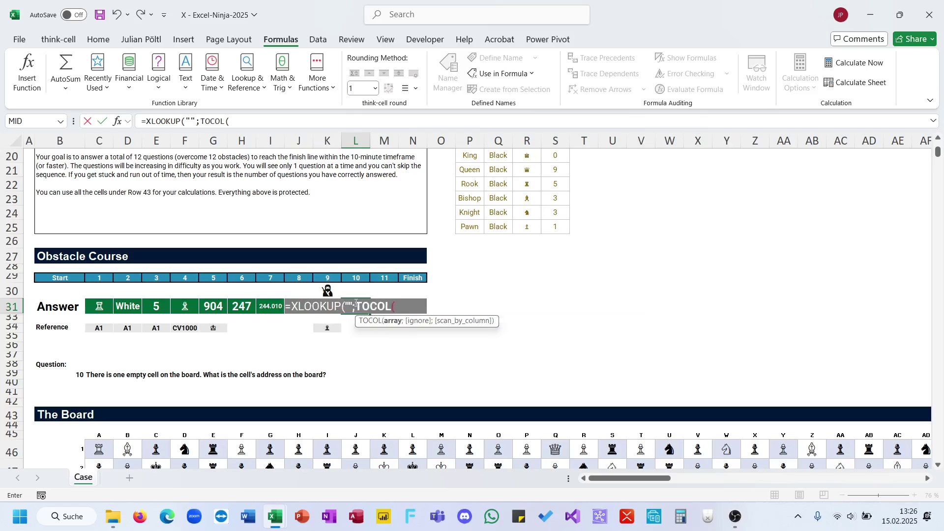
{"action": "left_click", "coordinate": [101, 449]}
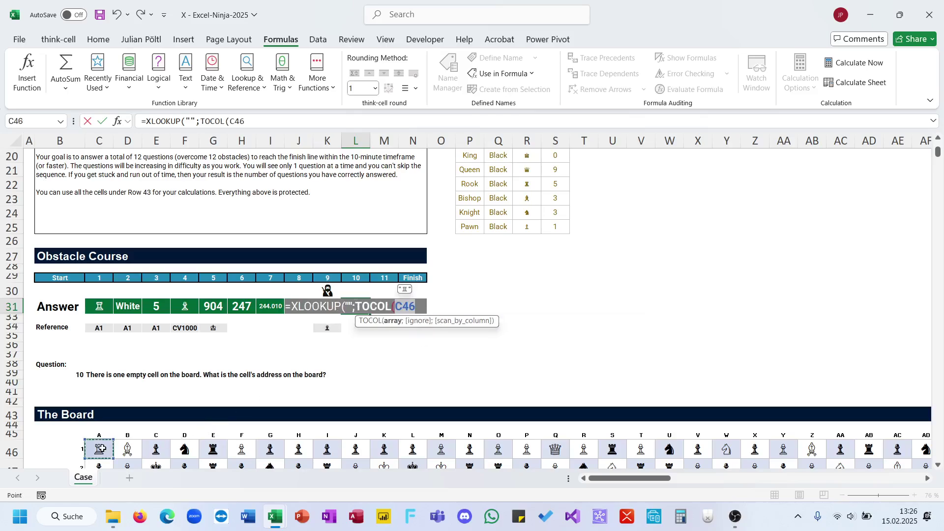
{"action": "key", "text": "ctrl+shift+Right"}
{"action": "key", "text": "ctrl+shift+Down"}
{"action": "type", "text": ")"}
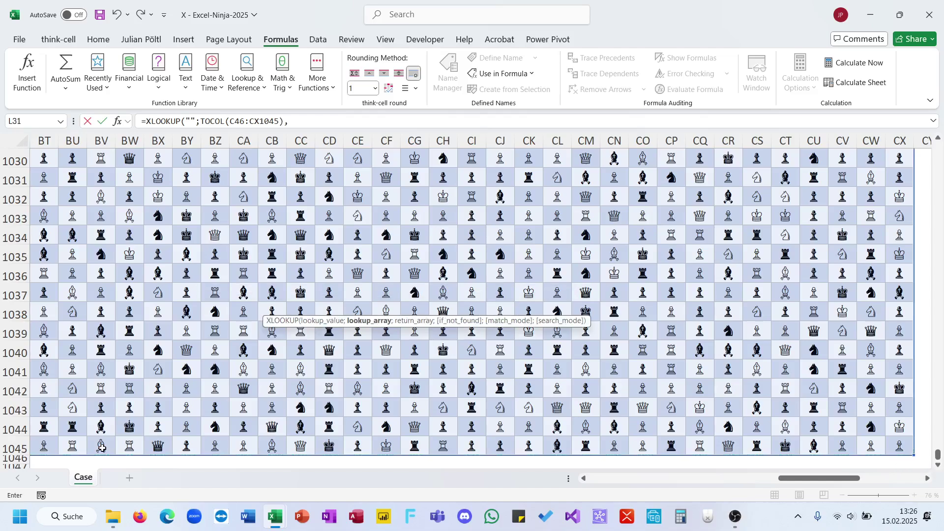
Step: Begin the return array of the XLOOKUP with a second TOCOL function, correcting the mistyped function name
{"action": "type", "text": ";roc"}
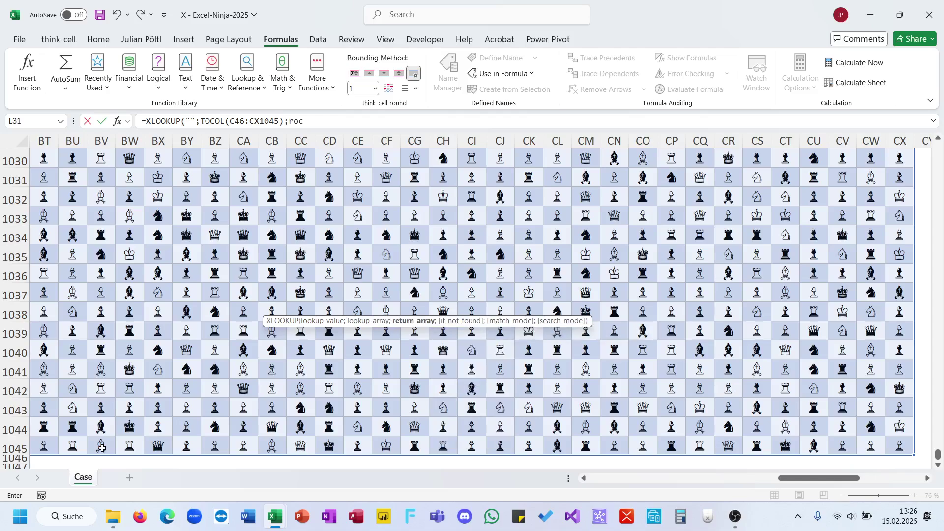
{"action": "key", "text": "Return"}
{"action": "key", "text": "Return"}
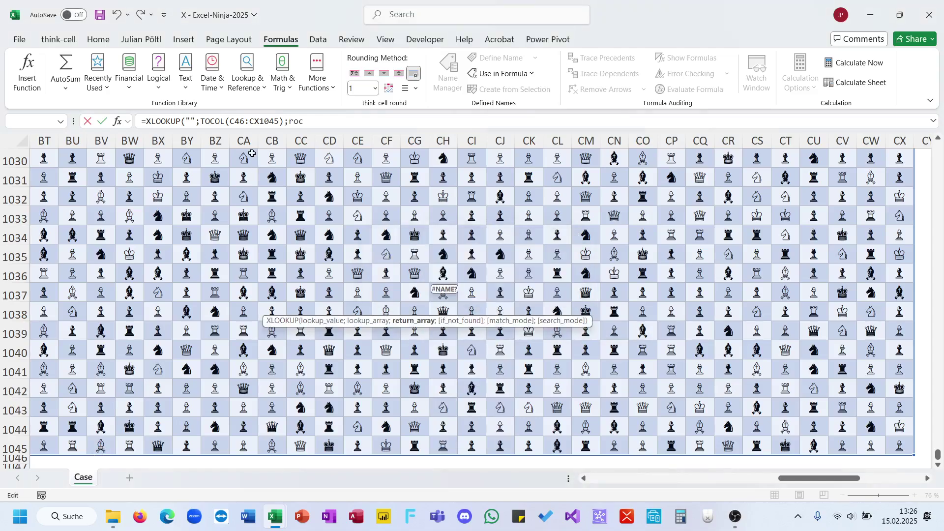
{"action": "double_click", "coordinate": [300, 124]}
{"action": "type", "text": "toc"}
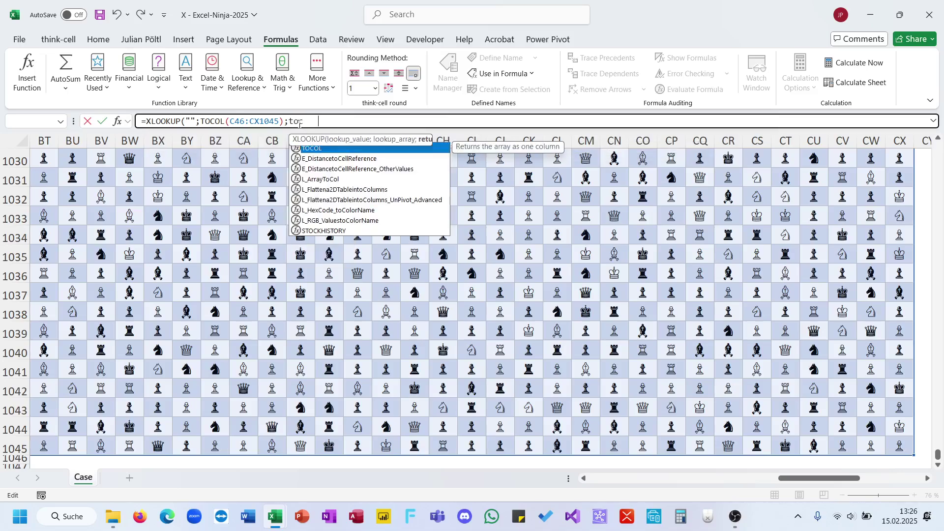
{"action": "key", "text": "Tab"}
Step: Reference the board's column letters C45:CX45 inside the second TOCOL and add the & operator
{"action": "left_click", "coordinate": [156, 309]}
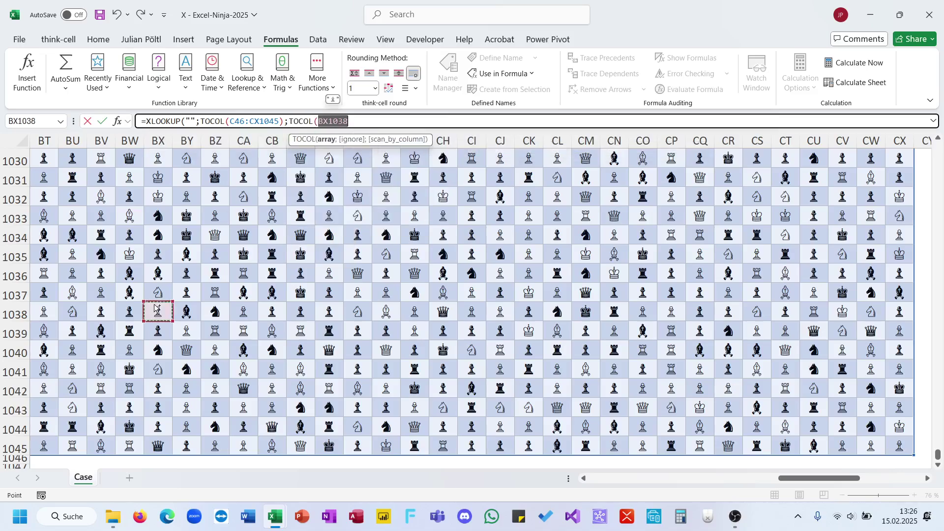
{"action": "key", "text": "ctrl+Up"}
{"action": "key", "text": "ctrl+Left"}
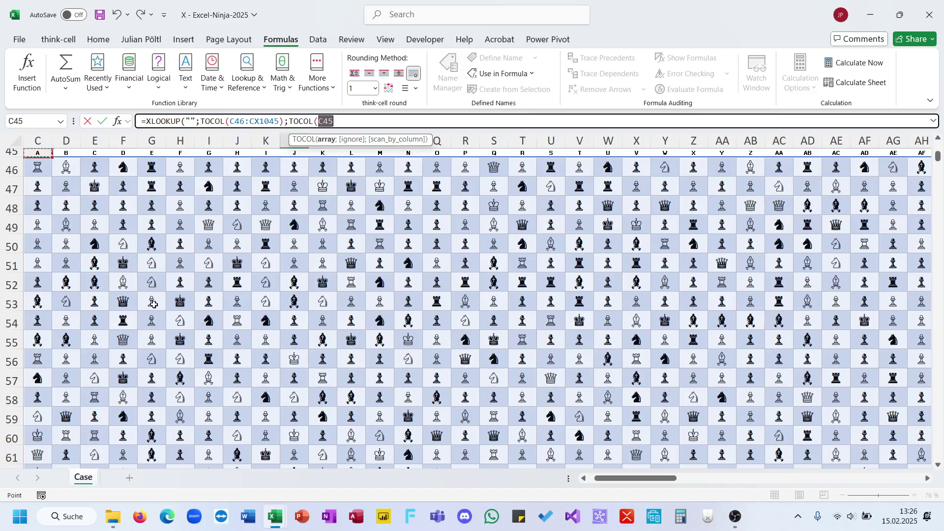
{"action": "key", "text": "ctrl+shift+Right"}
{"action": "type", "text": "&"}
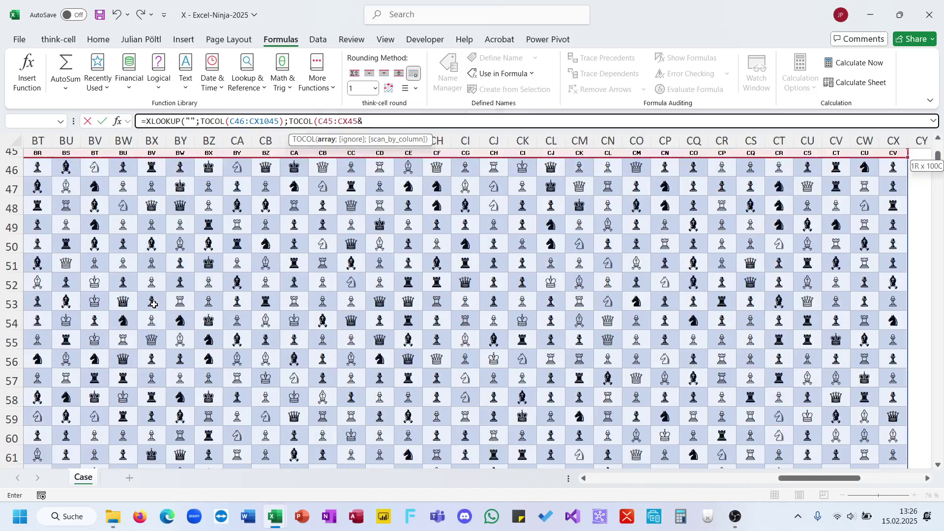
Step: Join the board's row numbers B46:B1045 to the column letters, close both functions and enter the formula in L31
{"action": "key", "text": "Left"}
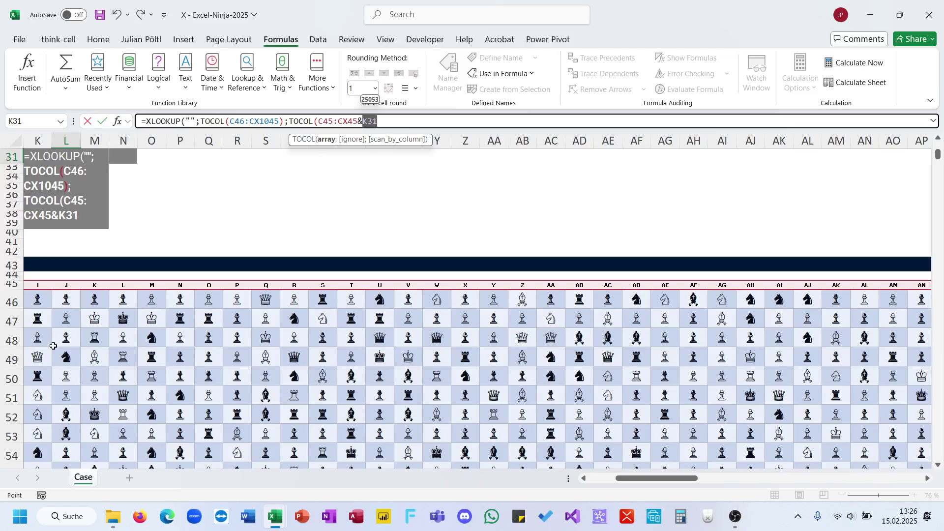
{"action": "scroll", "coordinate": [53, 346], "scroll_direction": "left", "scroll_amount": 3}
{"action": "scroll", "coordinate": [53, 346], "scroll_direction": "left", "scroll_amount": 1}
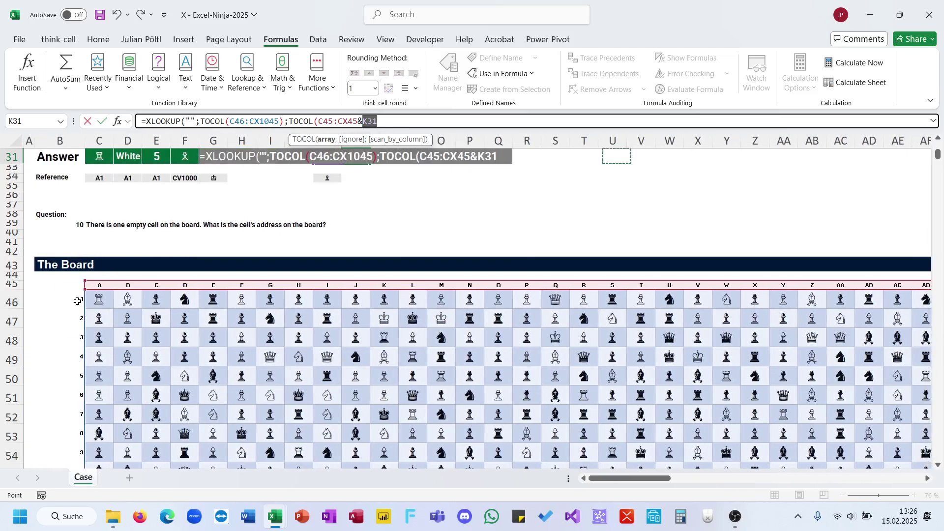
{"action": "left_click", "coordinate": [77, 301]}
{"action": "key", "text": "ctrl+shift+Down"}
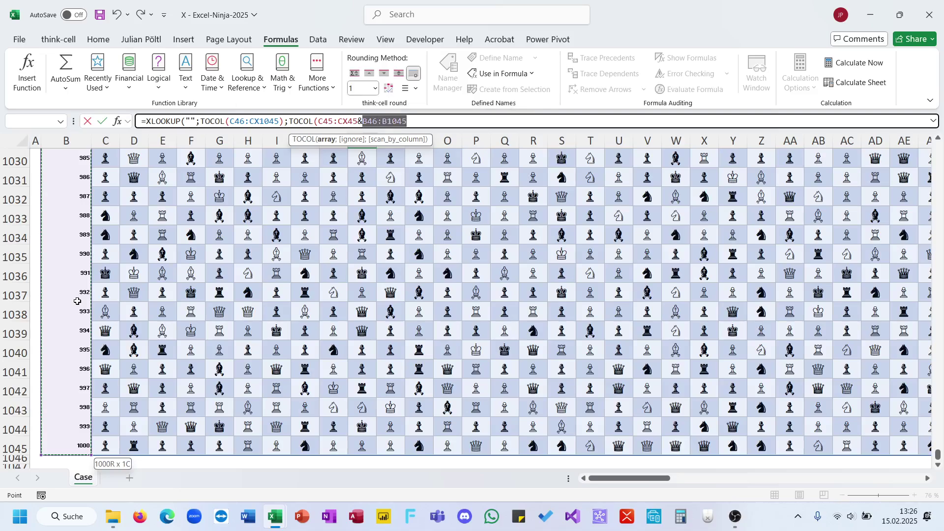
{"action": "type", "text": "))"}
{"action": "key", "text": "ctrl+Return"}
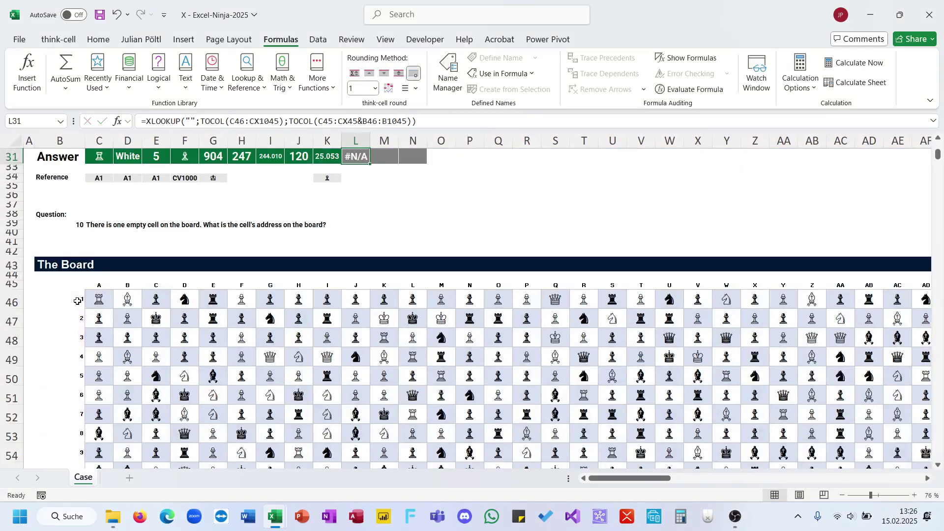
Step: Remove the "" from the XLOOKUP in L31 so the lookup value is omitted, and enter the formula
{"action": "left_click", "coordinate": [196, 122]}
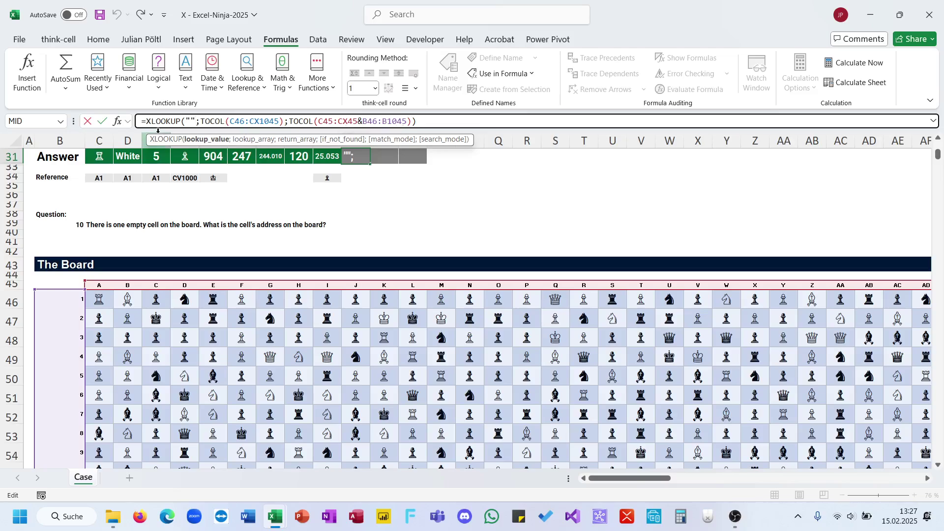
{"action": "key", "text": "Return"}
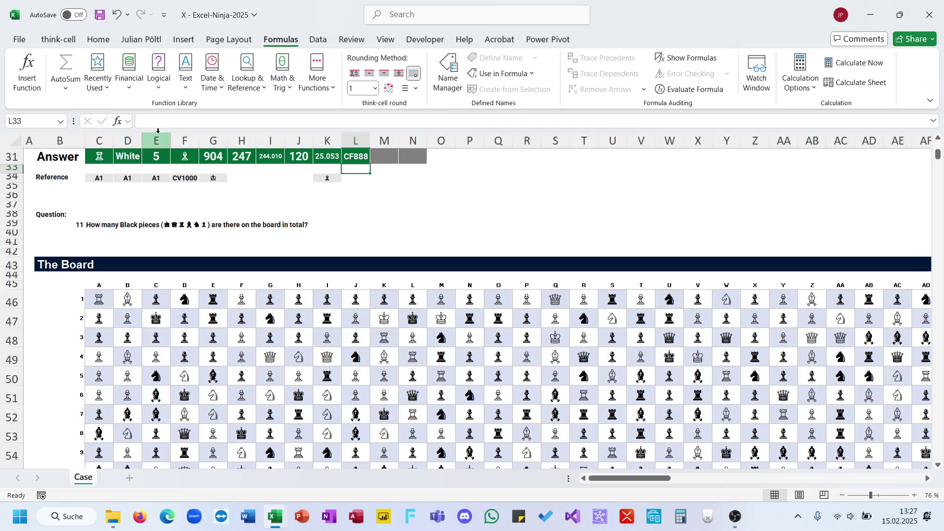
{"action": "key", "text": "Right"}
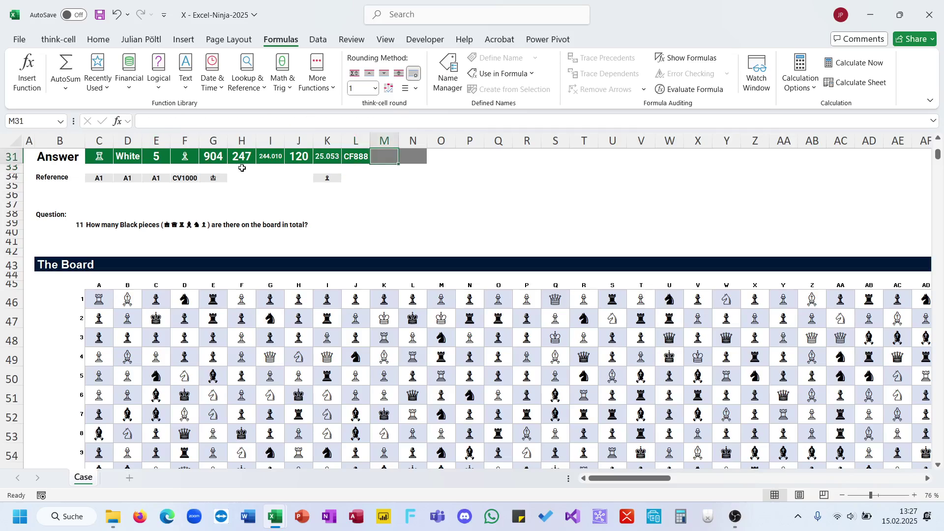
Step: Review the XLOOKUP formula in L31 as a reference for question 11 about the Black pieces
{"action": "left_click", "coordinate": [355, 157]}
{"action": "scroll", "coordinate": [355, 156], "scroll_direction": "up", "scroll_amount": 1}
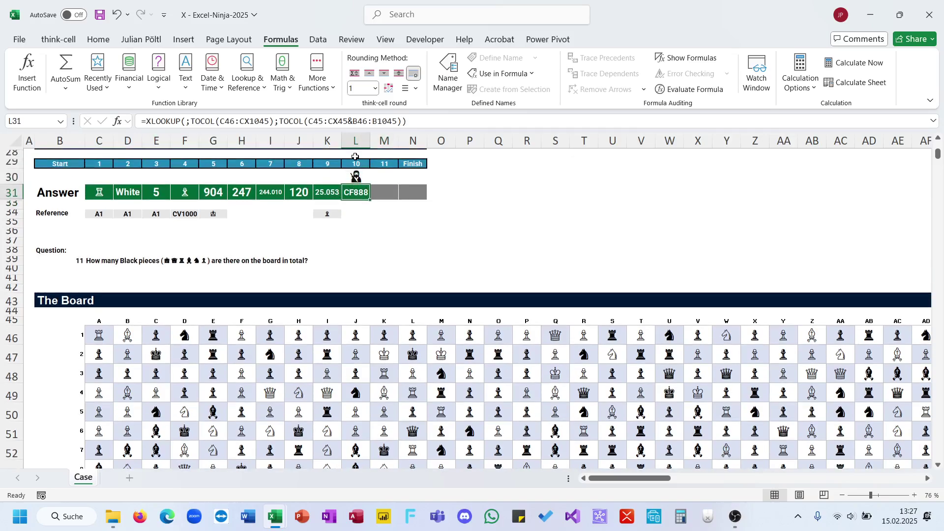
{"action": "left_click", "coordinate": [384, 189]}
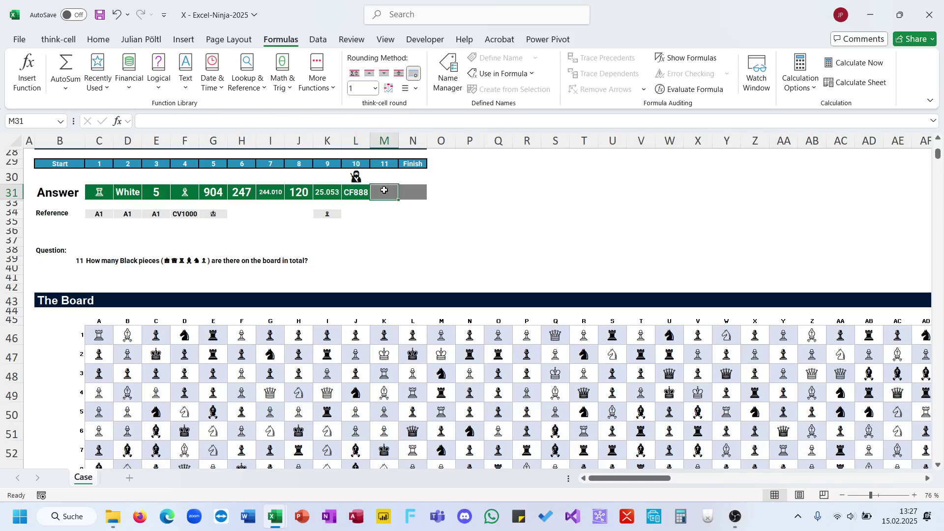
{"action": "type", "text": "="}
{"action": "key", "text": "Escape"}
{"action": "left_click", "coordinate": [355, 193]}
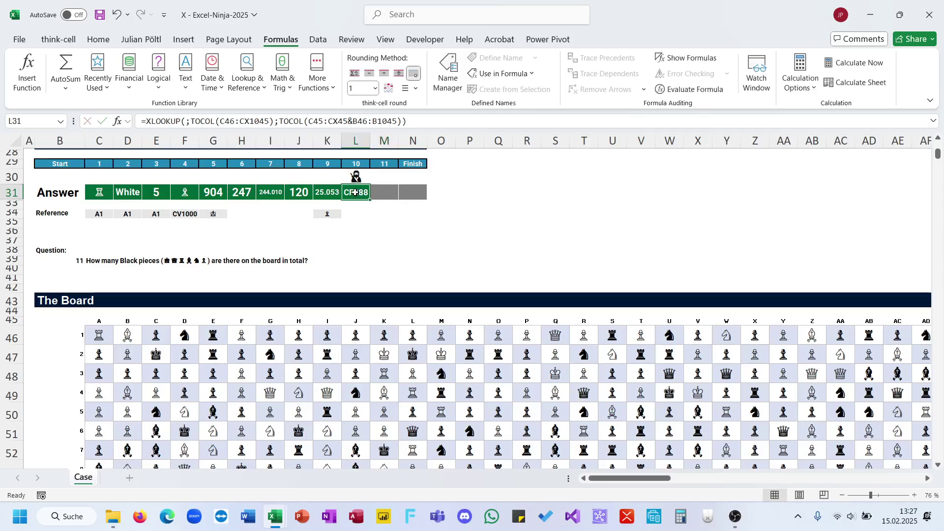
{"action": "left_click", "coordinate": [318, 121]}
{"action": "key", "text": "Escape"}
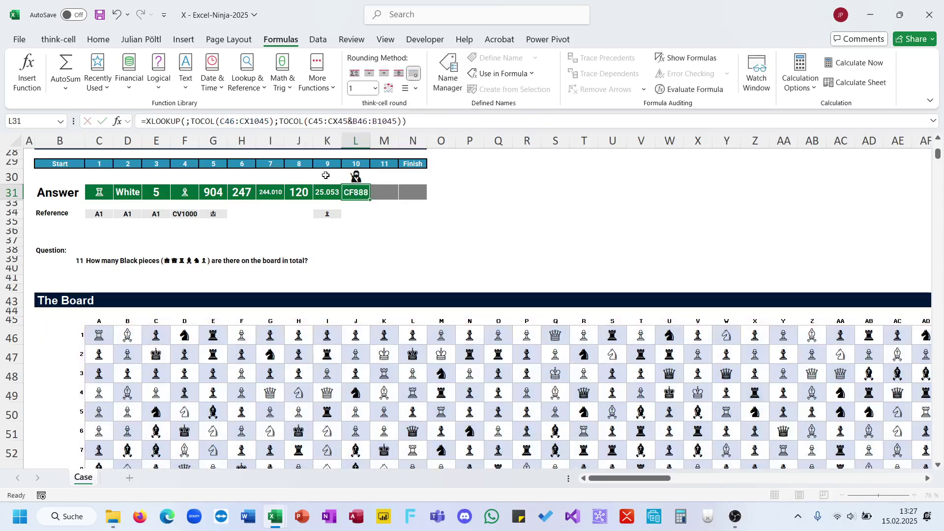
{"action": "left_click", "coordinate": [385, 195]}
{"action": "type", "text": "="}
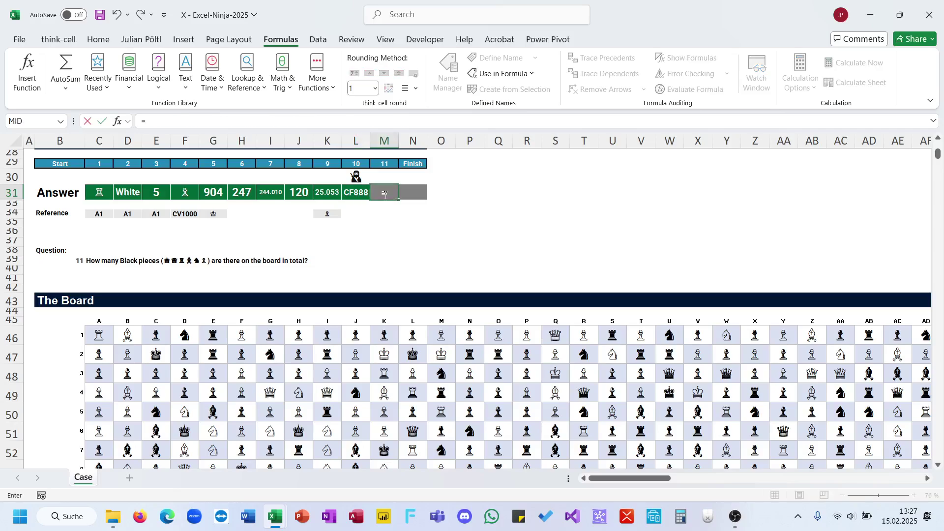
{"action": "type", "text": "FILTER("}
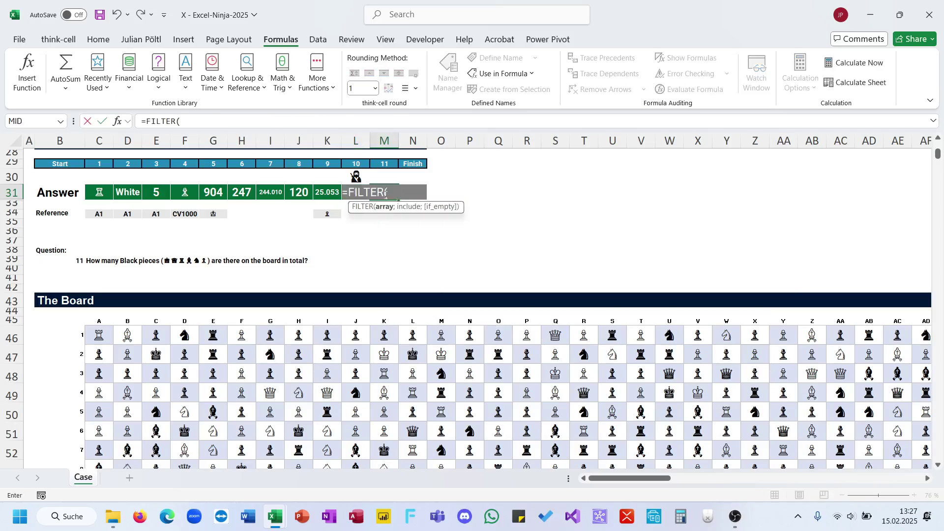
{"action": "type", "text": "to"}
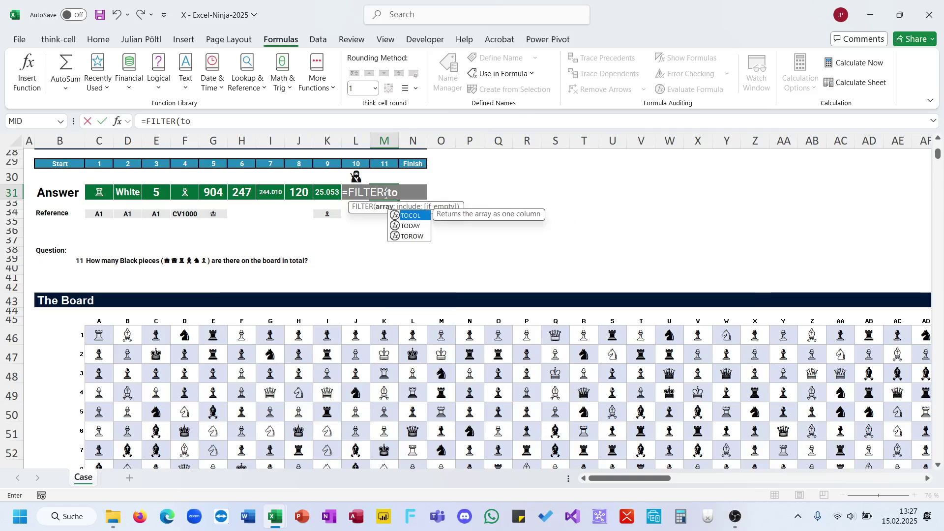
{"action": "key", "text": "Escape"}
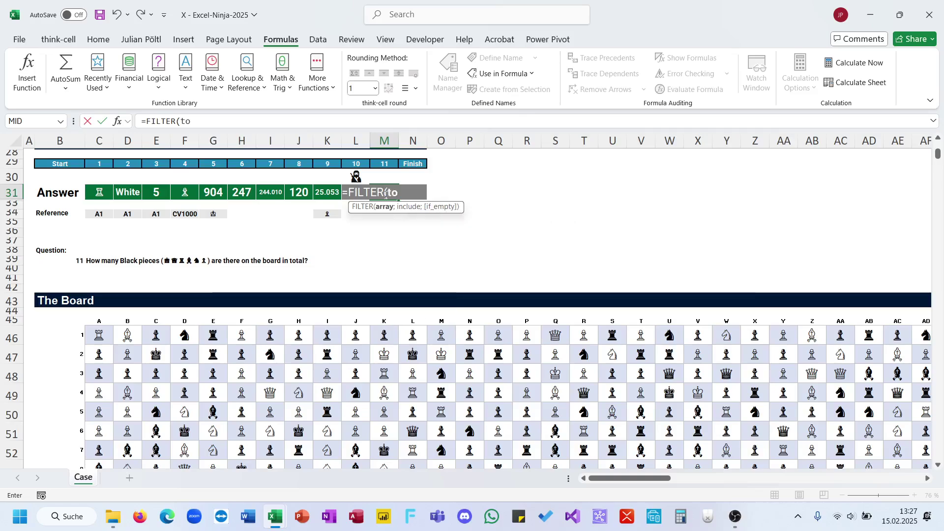
{"action": "key", "text": "BackSpace"}
{"action": "key", "text": "BackSpace"}
{"action": "key", "text": "BackSpace"}
{"action": "key", "text": "BackSpace"}
{"action": "key", "text": "BackSpace"}
{"action": "key", "text": "BackSpace"}
{"action": "key", "text": "BackSpace"}
{"action": "key", "text": "BackSpace"}
{"action": "key", "text": "BackSpace"}
Step: Try a formula in M31 that nests FILTER in ROWS, with TOCOL of the board C46:CX1045 as the array
{"action": "type", "text": "rows"}
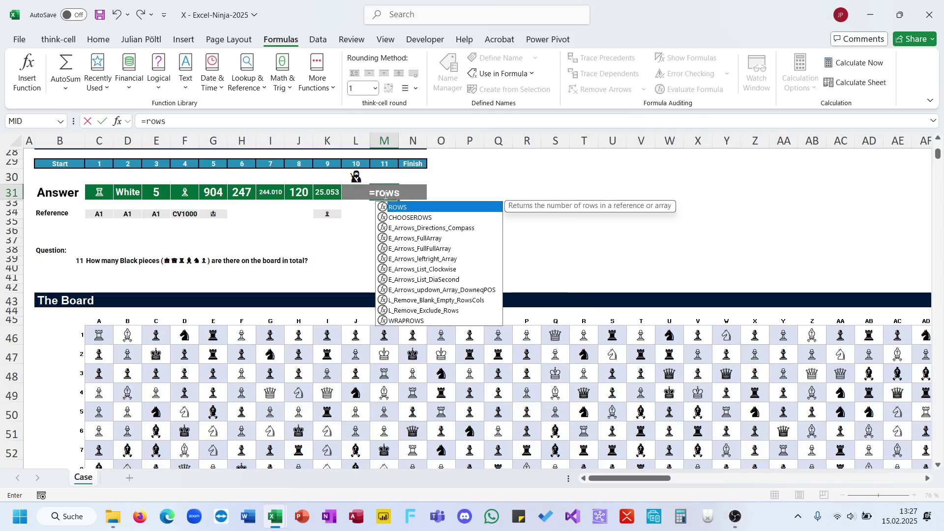
{"action": "key", "text": "Tab"}
{"action": "type", "text": "fil"}
{"action": "key", "text": "Tab"}
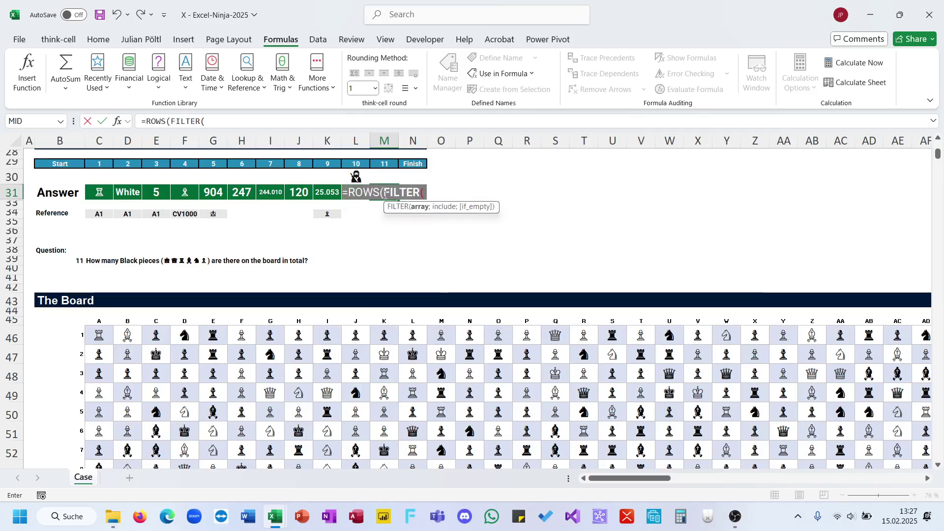
{"action": "type", "text": "toc"}
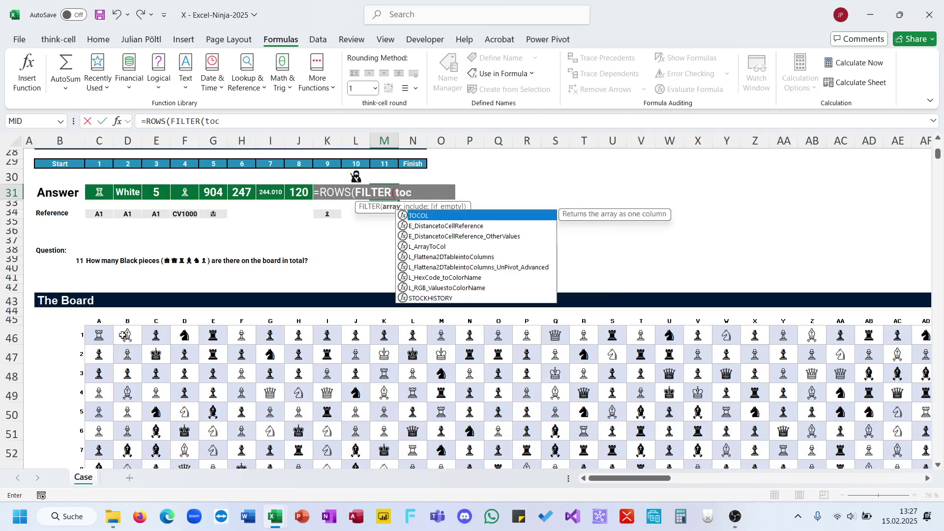
{"action": "key", "text": "Tab"}
{"action": "left_click", "coordinate": [105, 337]}
{"action": "key", "text": "ctrl+shift+Right"}
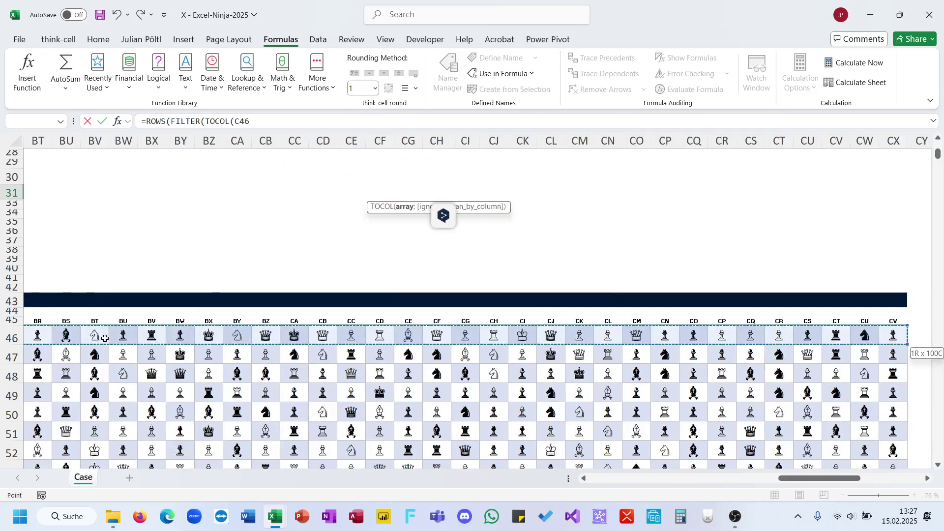
{"action": "key", "text": "ctrl+shift+Down"}
{"action": "type", "text": ")"}
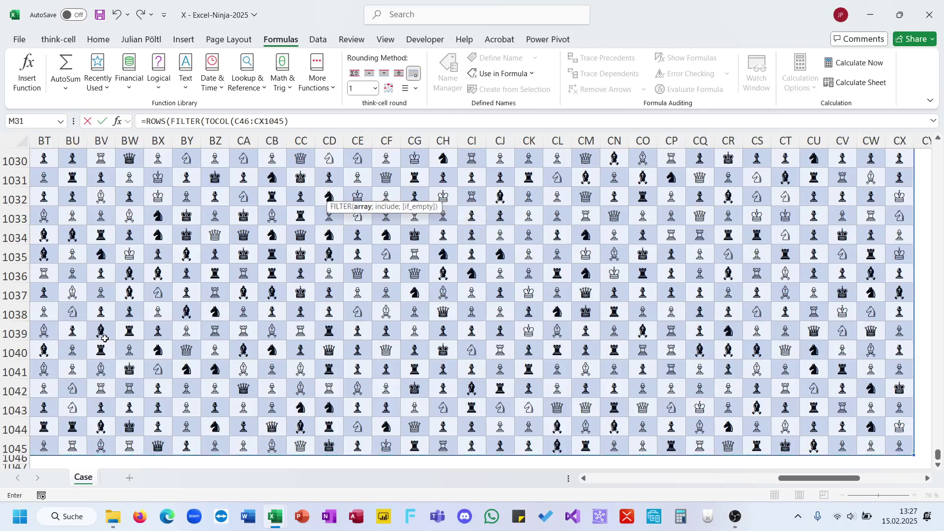
Step: Try an XMATCH as the FILTER's include argument in M31
{"action": "type", "text": ";XMATCH("}
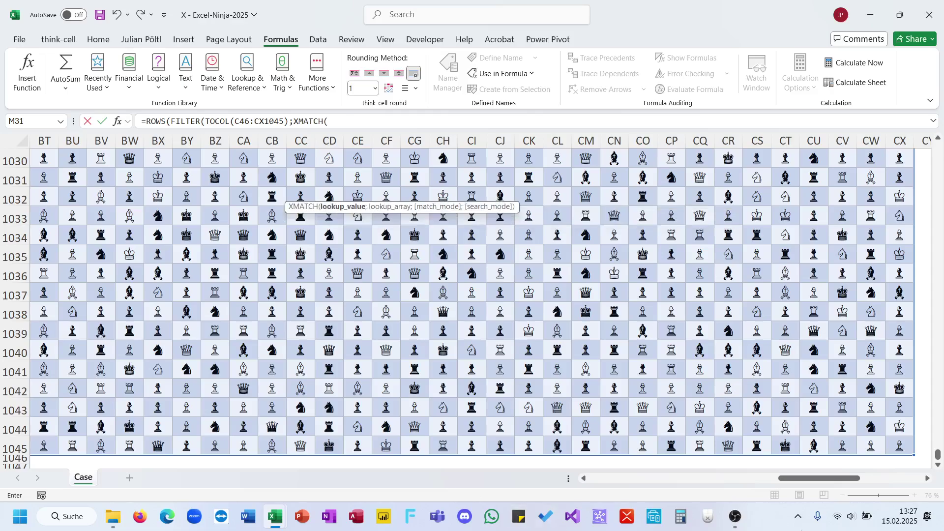
{"action": "scroll", "coordinate": [935, 426], "scroll_direction": "down", "scroll_amount": 1}
{"action": "left_click_drag", "start_coordinate": [937, 452], "coordinate": [934, 129]}
{"action": "left_click_drag", "start_coordinate": [819, 478], "coordinate": [630, 478]}
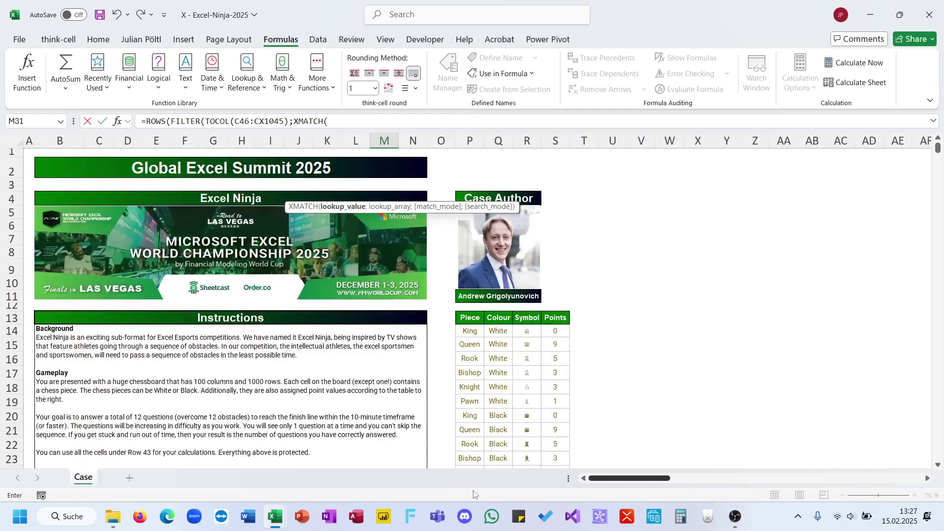
{"action": "scroll", "coordinate": [540, 311], "scroll_direction": "down", "scroll_amount": 7}
{"action": "scroll", "coordinate": [539, 310], "scroll_direction": "down", "scroll_amount": 8}
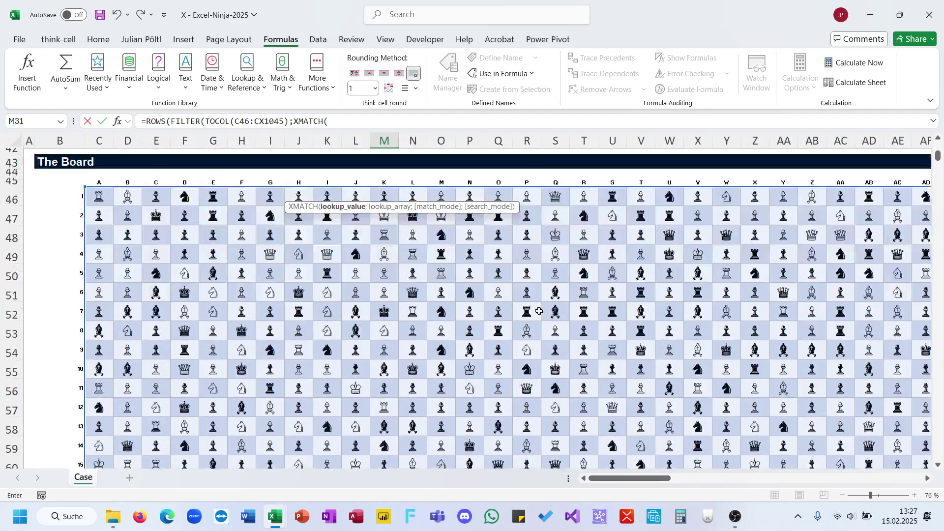
{"action": "scroll", "coordinate": [539, 311], "scroll_direction": "up", "scroll_amount": 7}
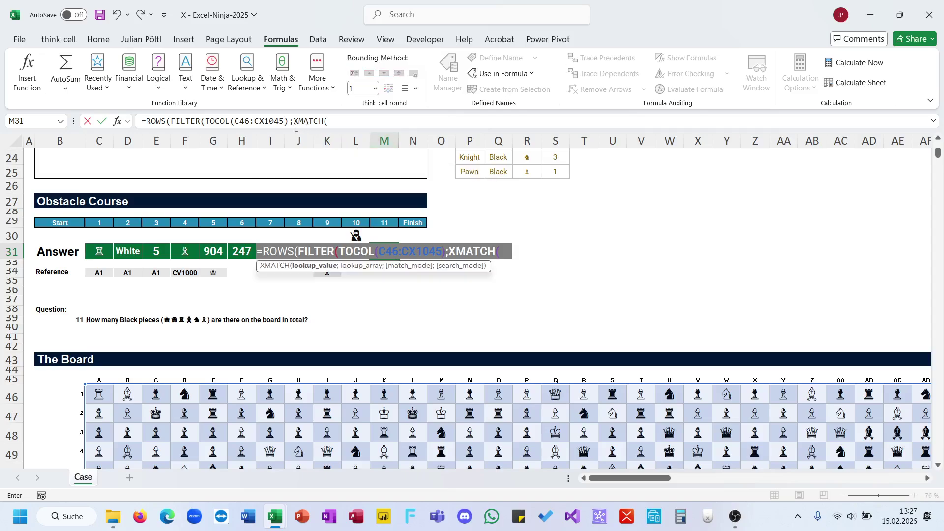
Step: Try to replace the TOCOL expression inside FILTER by pasting the copied text over it, and discard the M31 formula
{"action": "left_click_drag", "start_coordinate": [291, 123], "coordinate": [206, 123]}
{"action": "type", "text": "D"}
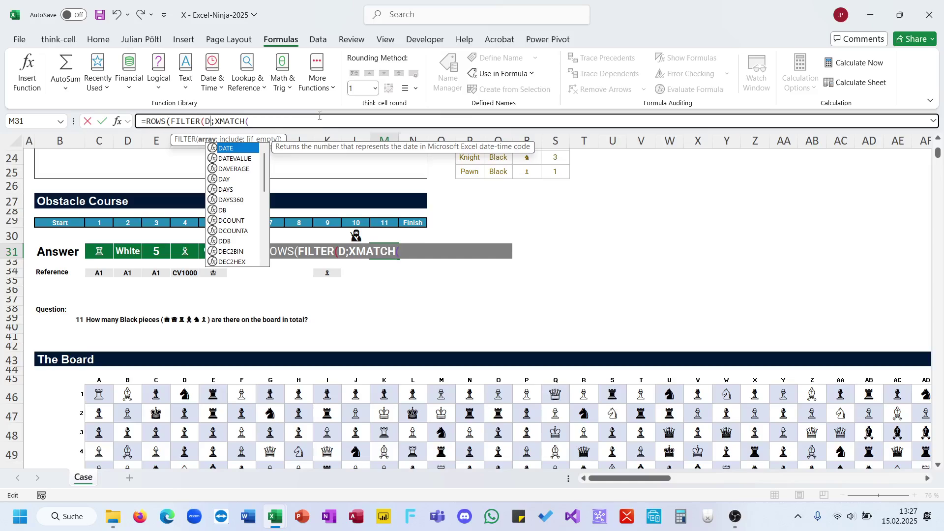
{"action": "key", "text": "Escape"}
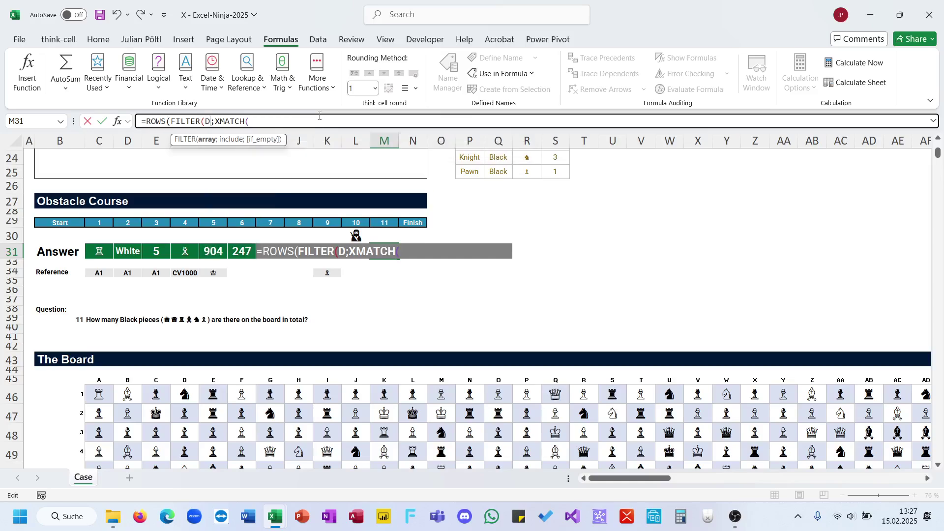
{"action": "double_click", "coordinate": [208, 123]}
{"action": "type", "text": "=SUM(XLOOKUP(C46:CX46;R14:R25;S14:S25))"}
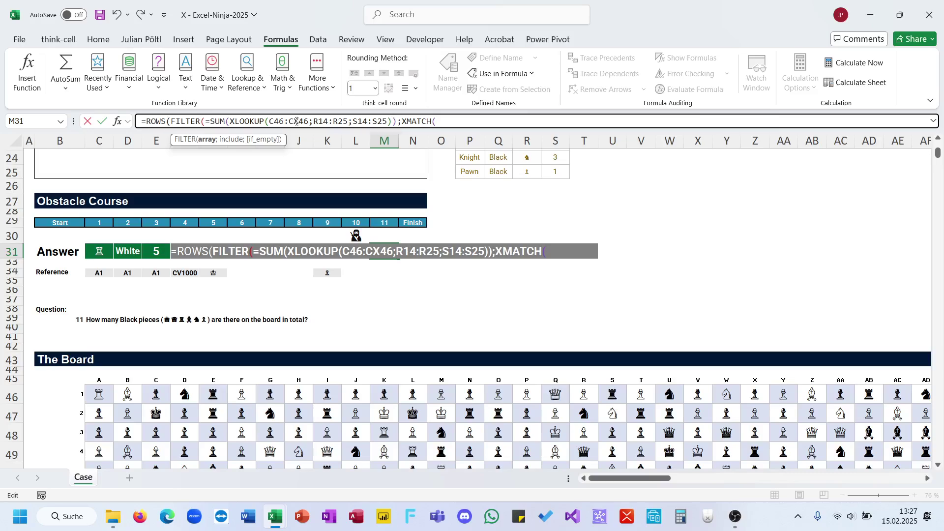
{"action": "key", "text": "Escape"}
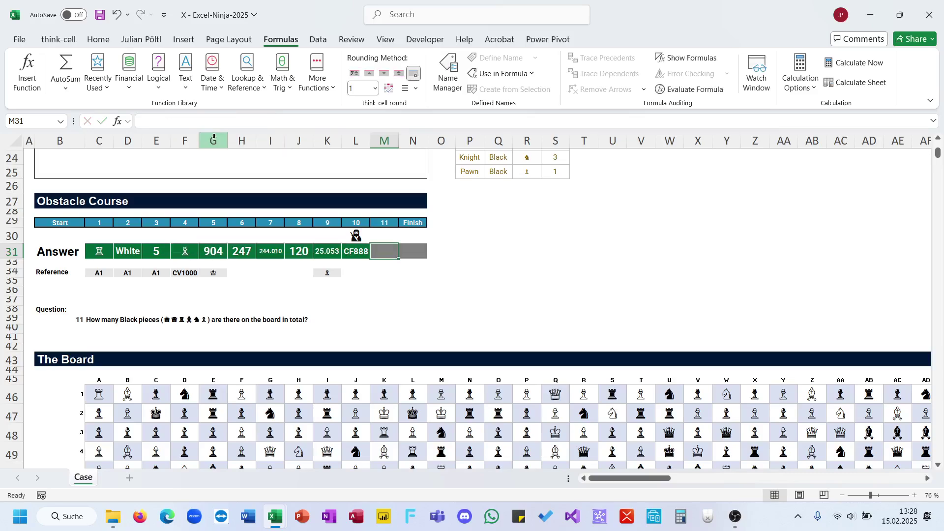
Step: Begin a new formula in M31 with FILTER nested inside the ROW function
{"action": "type", "text": "=row"}
{"action": "key", "text": "Tab"}
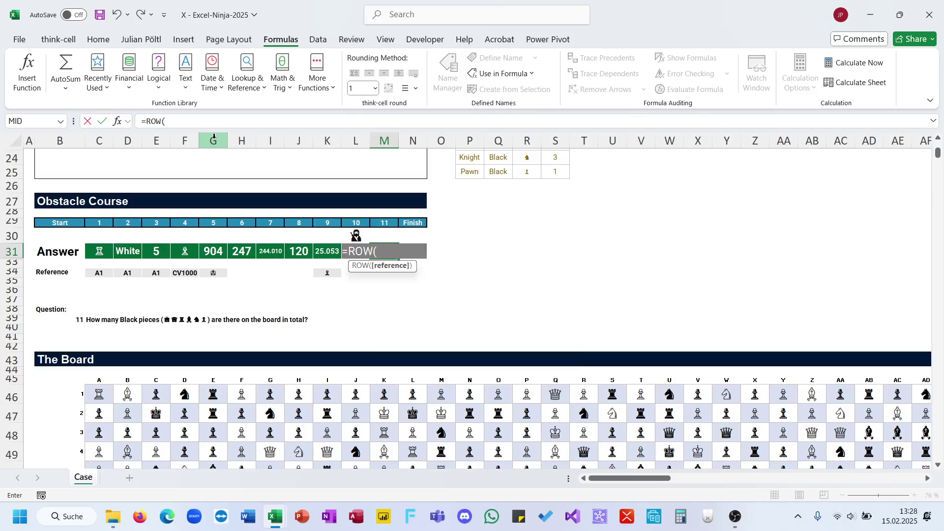
{"action": "type", "text": "toc"}
{"action": "key", "text": "BackSpace"}
{"action": "key", "text": "BackSpace"}
{"action": "key", "text": "BackSpace"}
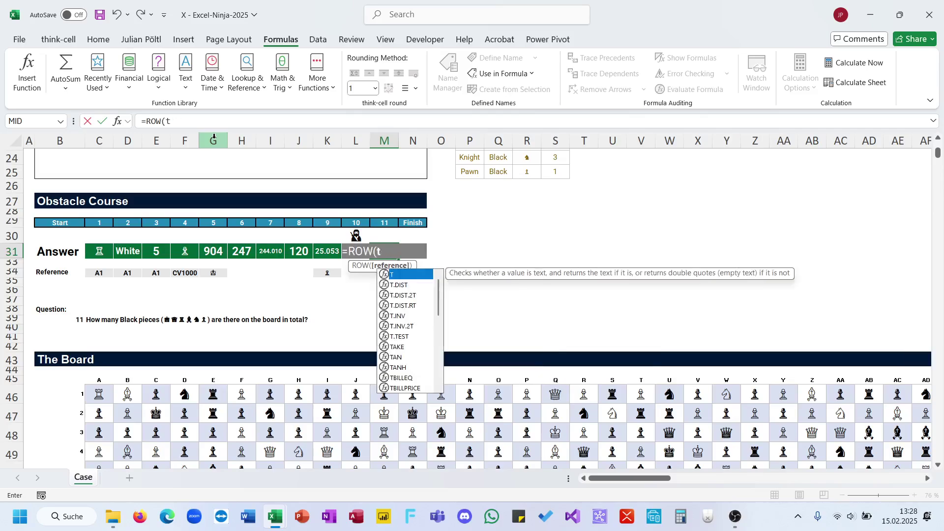
{"action": "type", "text": "fil"}
{"action": "key", "text": "Tab"}
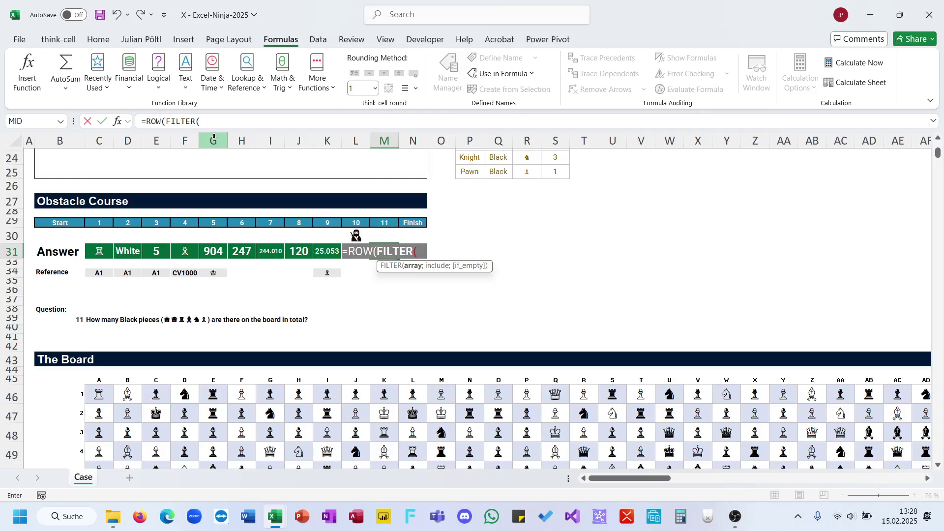
Step: Give FILTER the array TOCOL(C46:CX1045) covering the whole board, followed by the argument separator
{"action": "type", "text": "toc"}
{"action": "key", "text": "Tab"}
{"action": "left_click", "coordinate": [96, 394]}
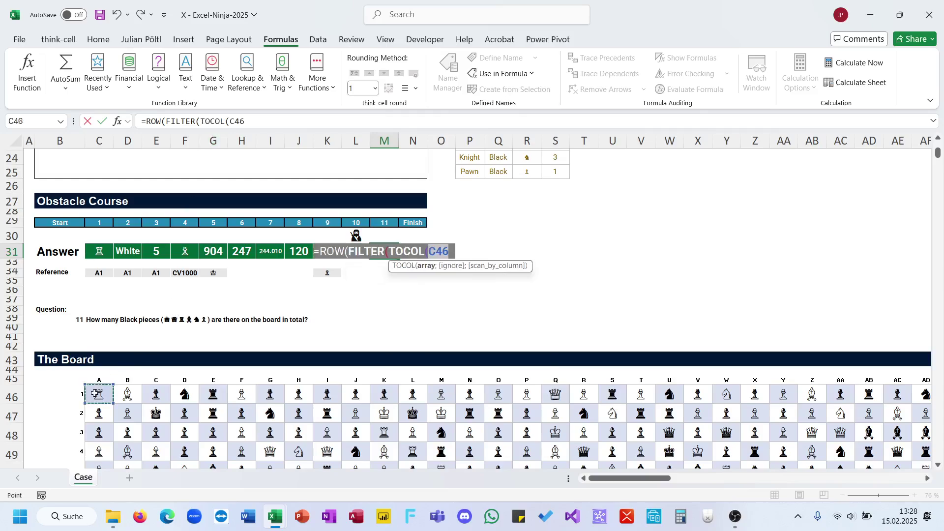
{"action": "key", "text": "ctrl+shift+Right"}
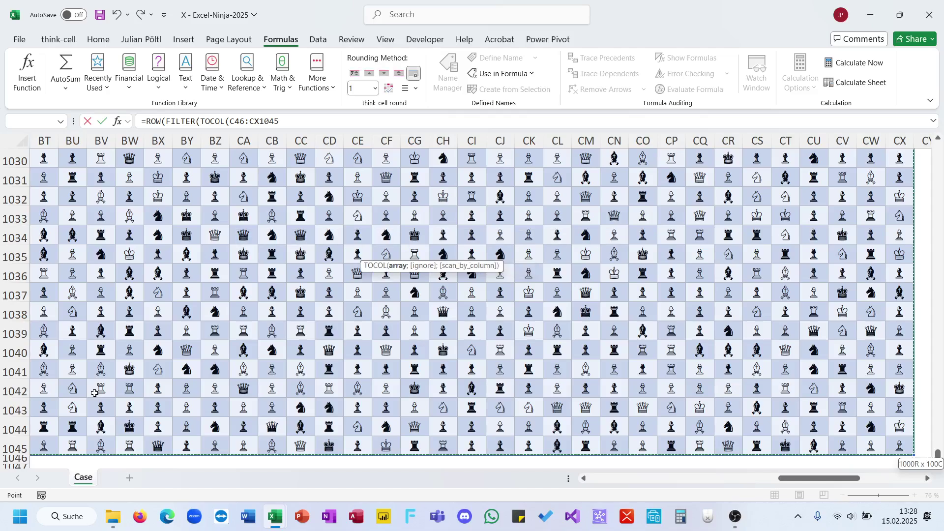
{"action": "type", "text": ");"}
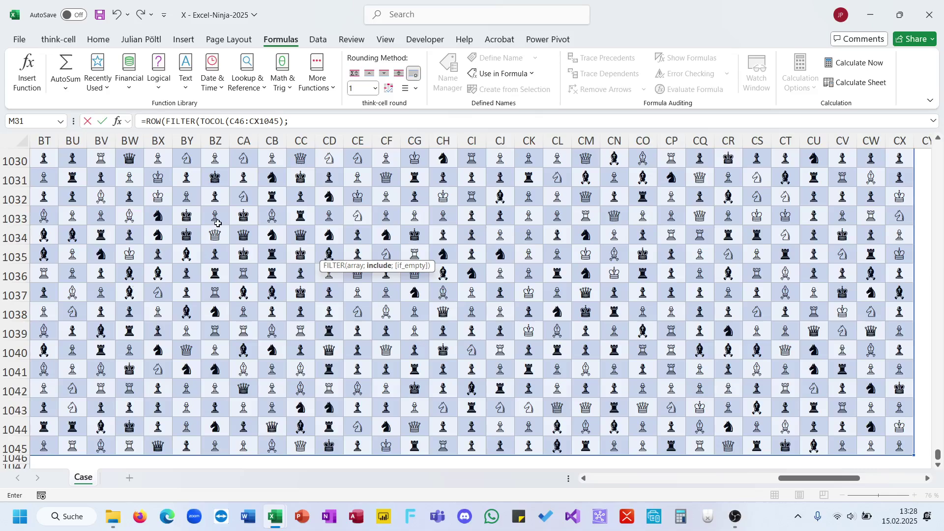
Step: Copy the TOCOL(C46:CX1045) expression in the M31 formula and paste it as the FILTER's include argument
{"action": "left_click", "coordinate": [285, 122]}
{"action": "key", "text": "BackSpace"}
{"action": "key", "text": "ctrl+shift+Left"}
{"action": "key", "text": "ctrl+shift+Left"}
{"action": "key", "text": "ctrl+shift+Left"}
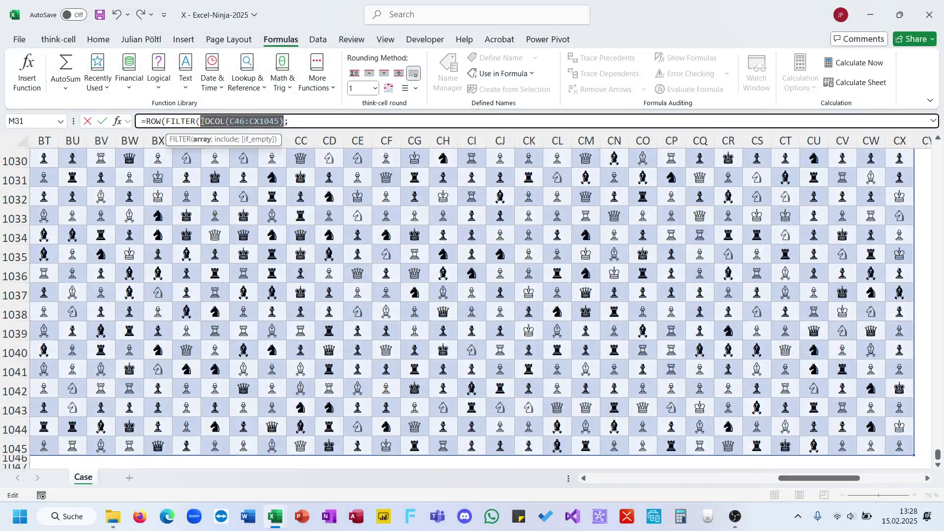
{"action": "type", "text": ";"}
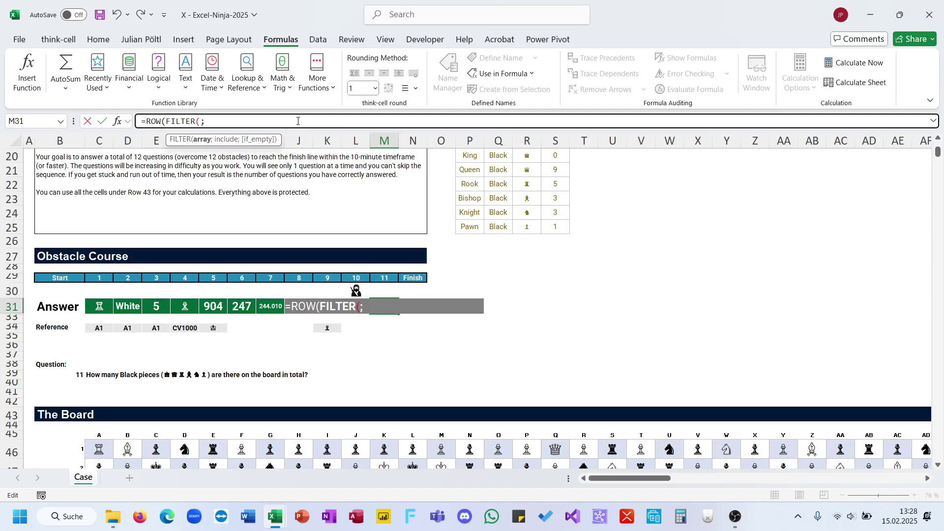
{"action": "key", "text": "ctrl+z"}
{"action": "key", "text": "ctrl+y"}
{"action": "key", "text": "ctrl+z"}
{"action": "key", "text": "ctrl+c"}
{"action": "left_click", "coordinate": [298, 121]}
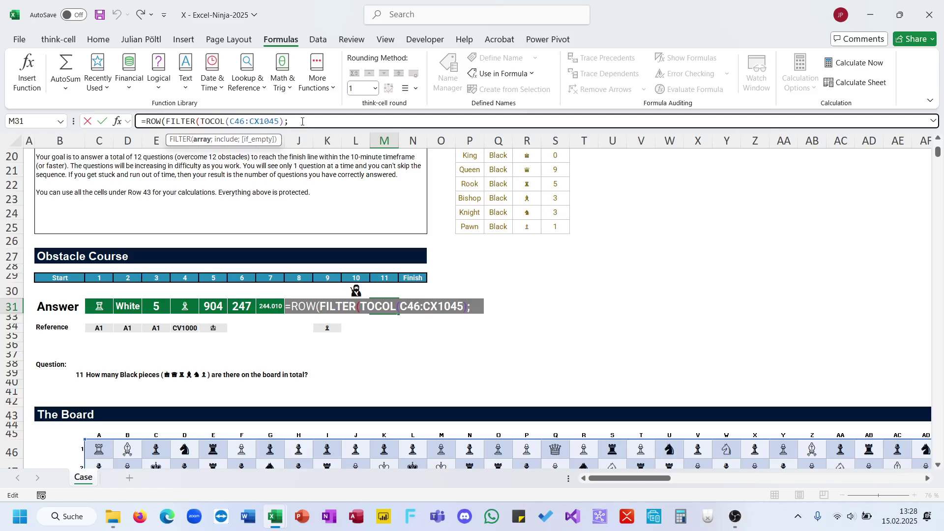
{"action": "key", "text": "ctrl+v"}
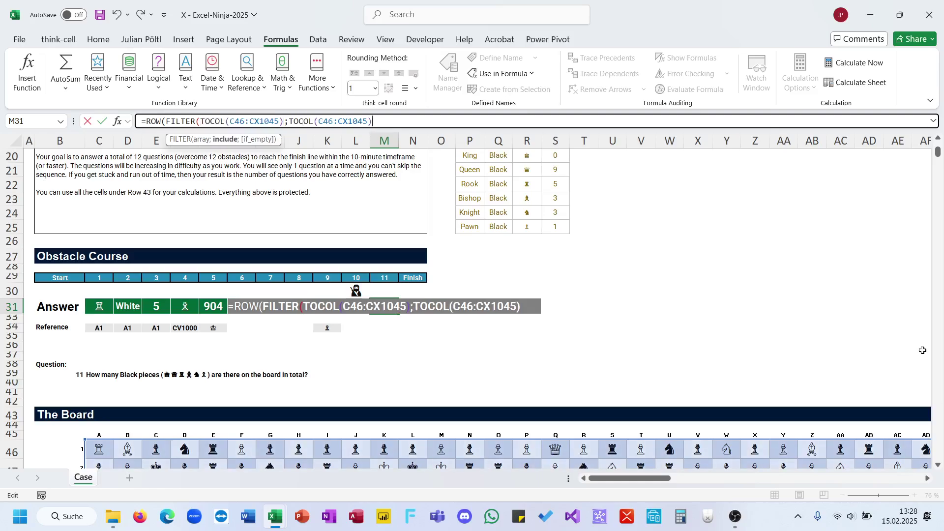
Step: Insert ISNUMBER and XMATCH in front of the second TOCOL so the board becomes the XMATCH lookup value
{"action": "left_click", "coordinate": [289, 121]}
{"action": "type", "text": "isn"}
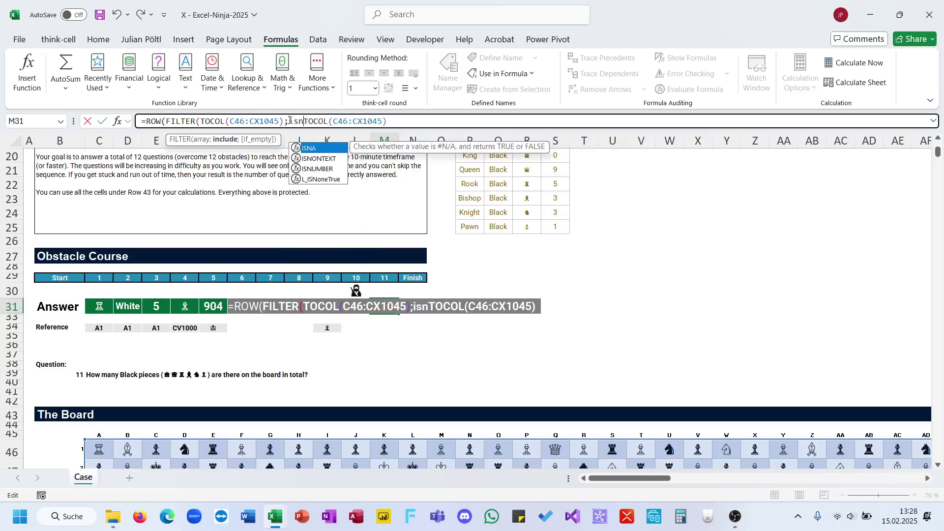
{"action": "key", "text": "Down"}
{"action": "key", "text": "Down"}
{"action": "key", "text": "Tab"}
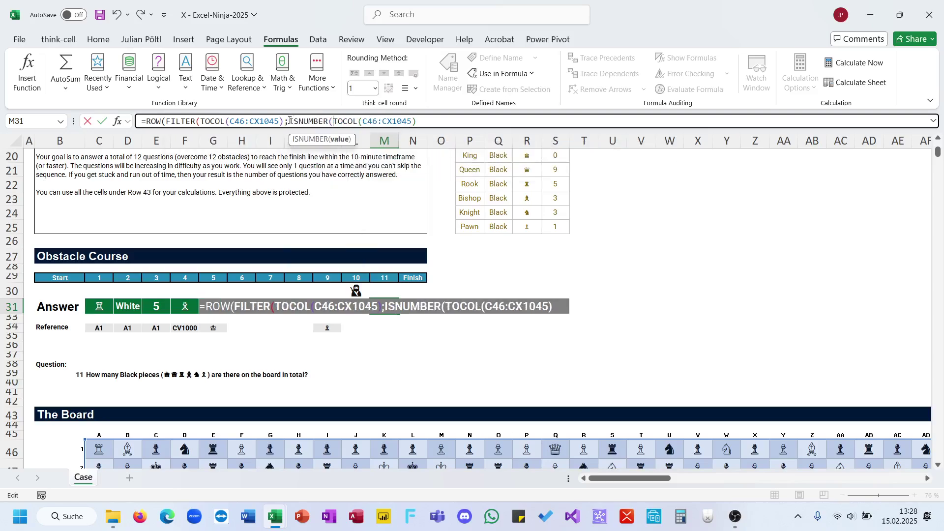
{"action": "type", "text": "xm"}
{"action": "key", "text": "Tab"}
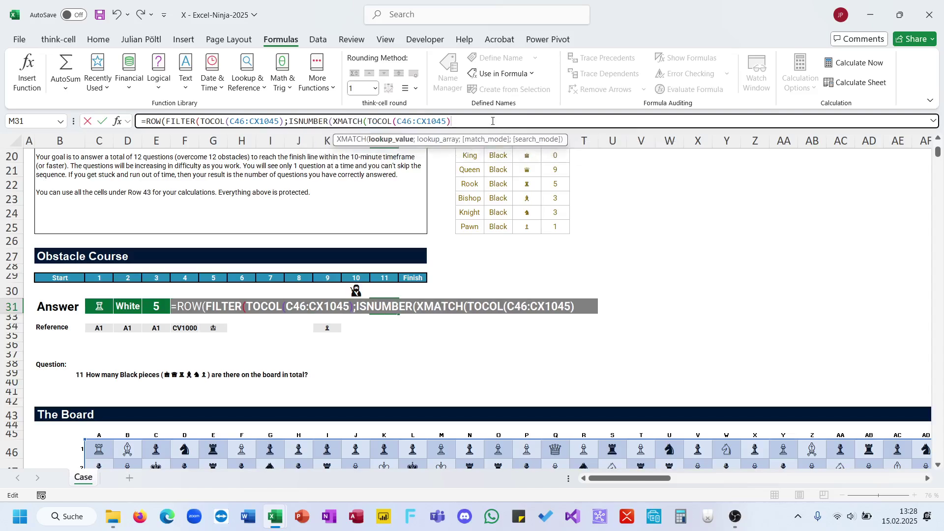
Step: Set the Black piece symbols R20:R25 as the XMATCH lookup array, close all functions and try to enter the formula in M31
{"action": "key", "text": "BackSpace"}
{"action": "type", "text": ";"}
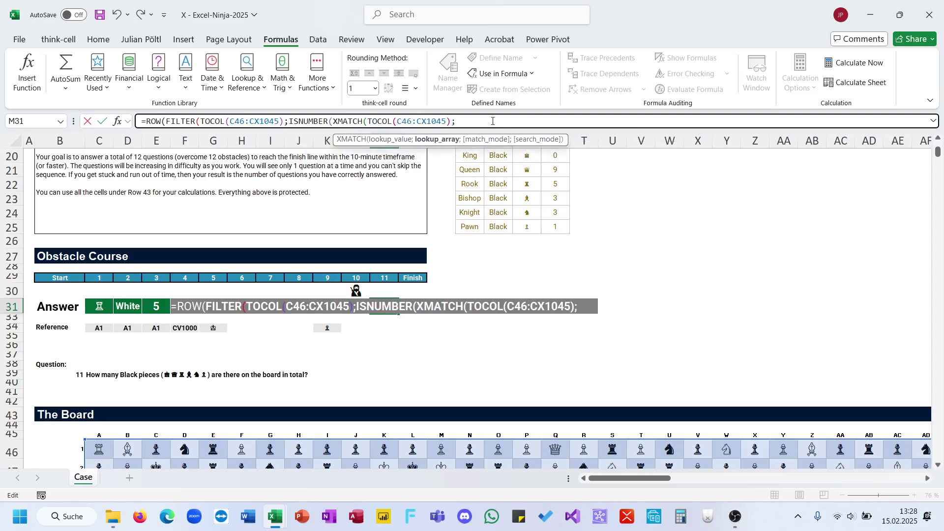
{"action": "scroll", "coordinate": [536, 241], "scroll_direction": "up", "scroll_amount": 3}
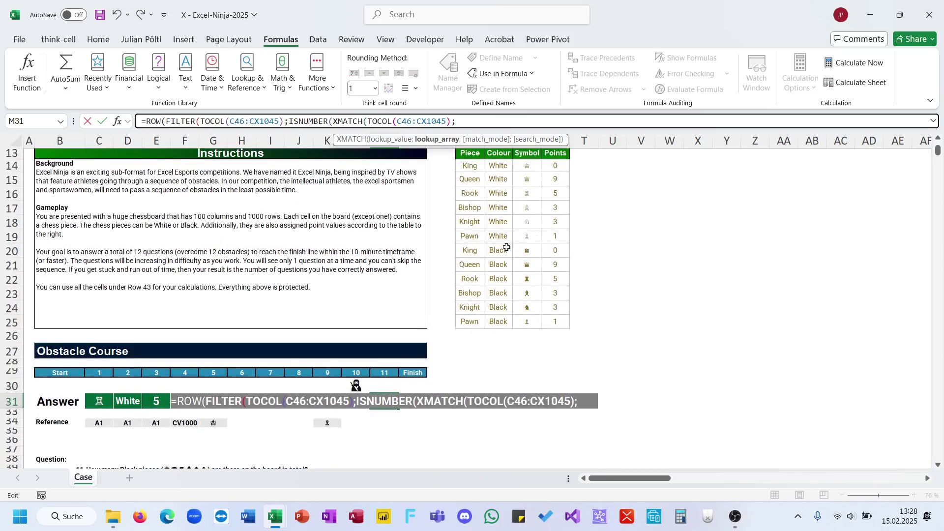
{"action": "left_click_drag", "start_coordinate": [522, 251], "coordinate": [528, 321]}
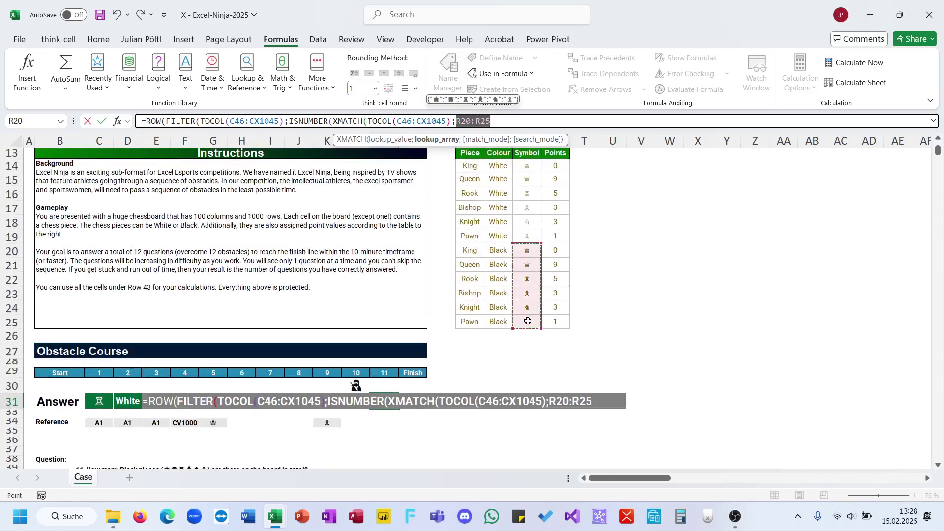
{"action": "type", "text": "))))"}
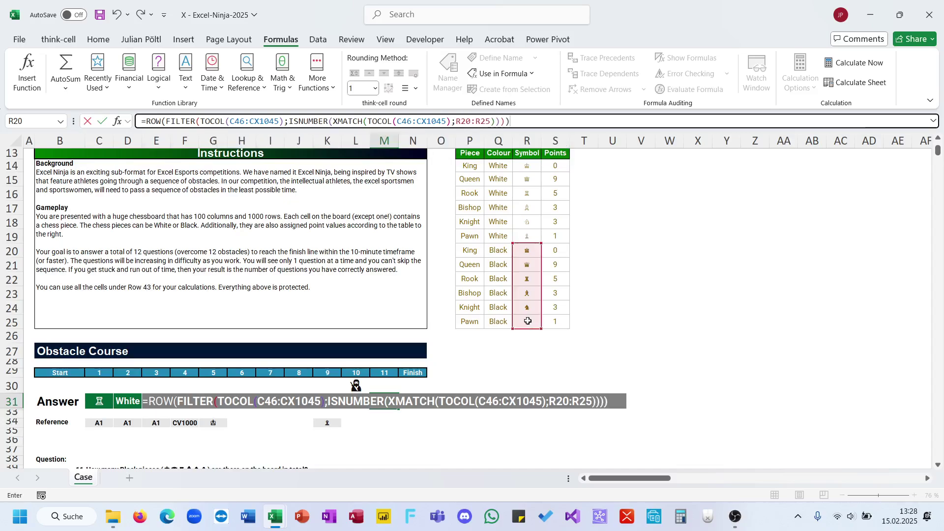
{"action": "key", "text": "Return"}
{"action": "key", "text": "Return"}
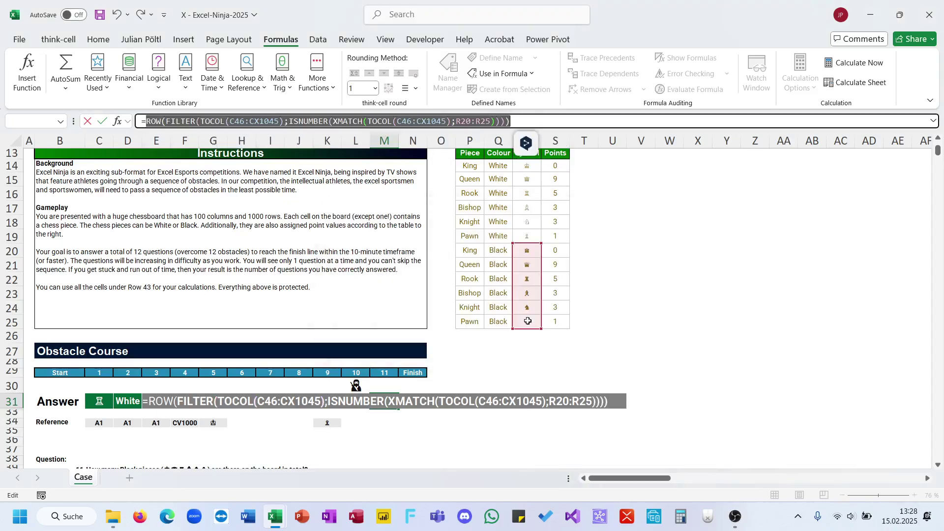
Step: Change ROW to ROWS in the M31 formula and enter it as the answer to question 11
{"action": "left_click", "coordinate": [290, 121]}
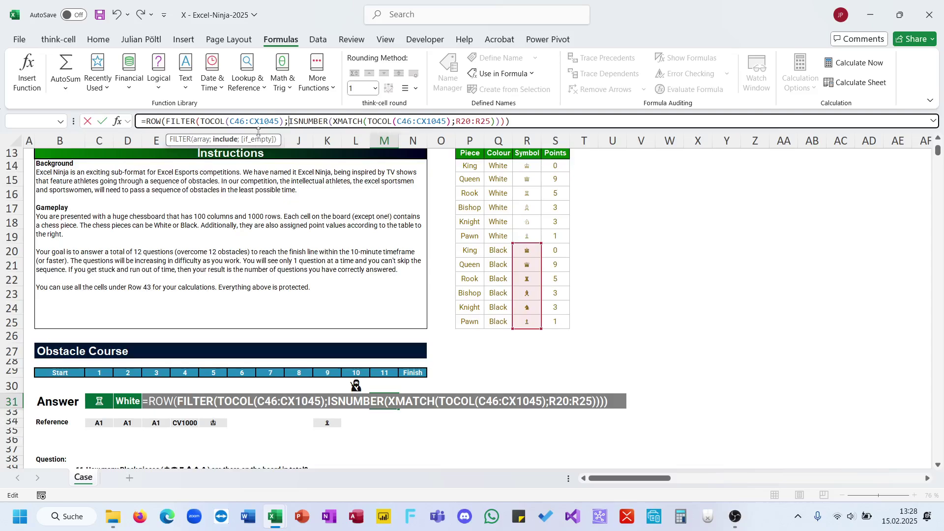
{"action": "left_click", "coordinate": [162, 122]}
{"action": "type", "text": "("}
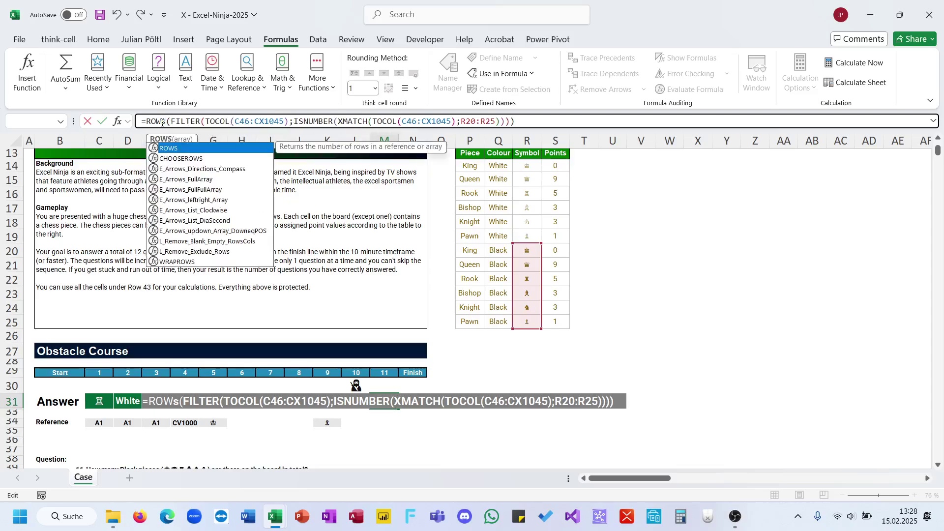
{"action": "key", "text": "Return"}
{"action": "key", "text": "Right"}
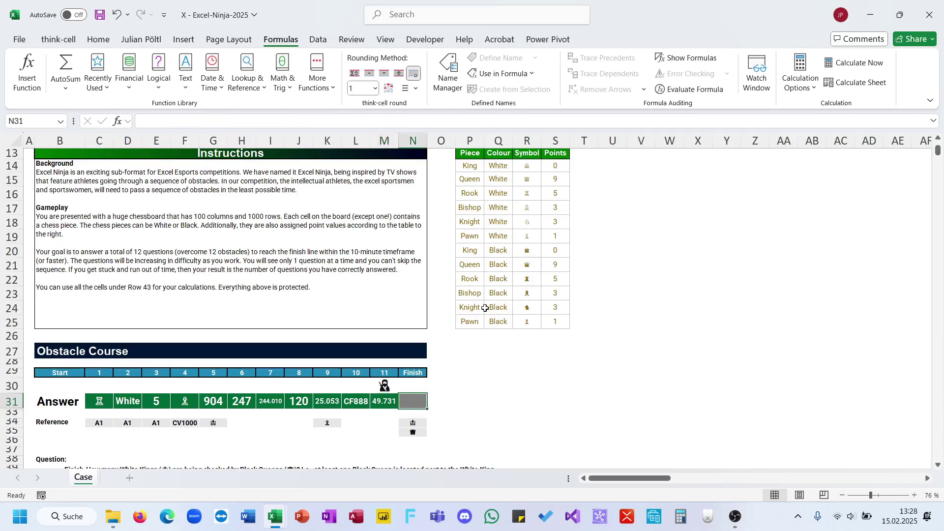
Step: Read the Finish question about White Kings checked by Black Queens and select the empty cell CZ46 beside the board
{"action": "scroll", "coordinate": [485, 308], "scroll_direction": "down", "scroll_amount": 2}
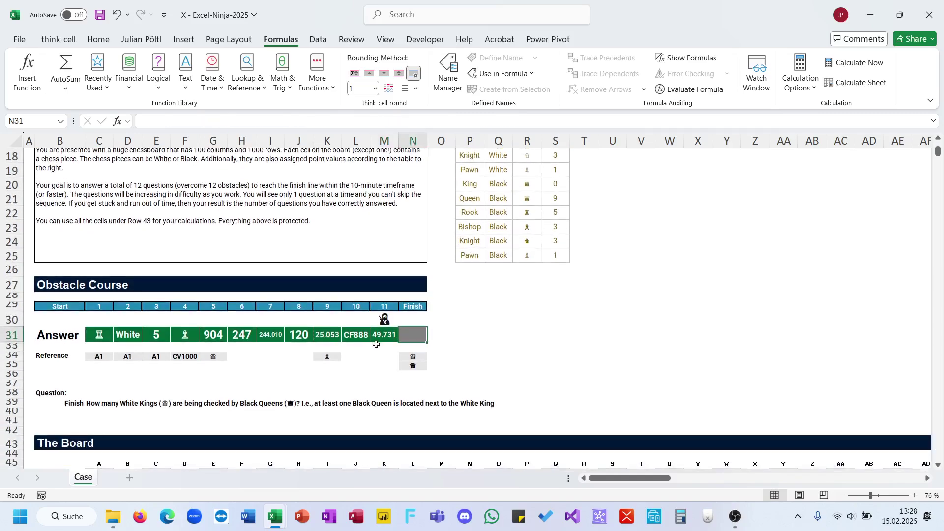
{"action": "scroll", "coordinate": [376, 345], "scroll_direction": "down", "scroll_amount": 1}
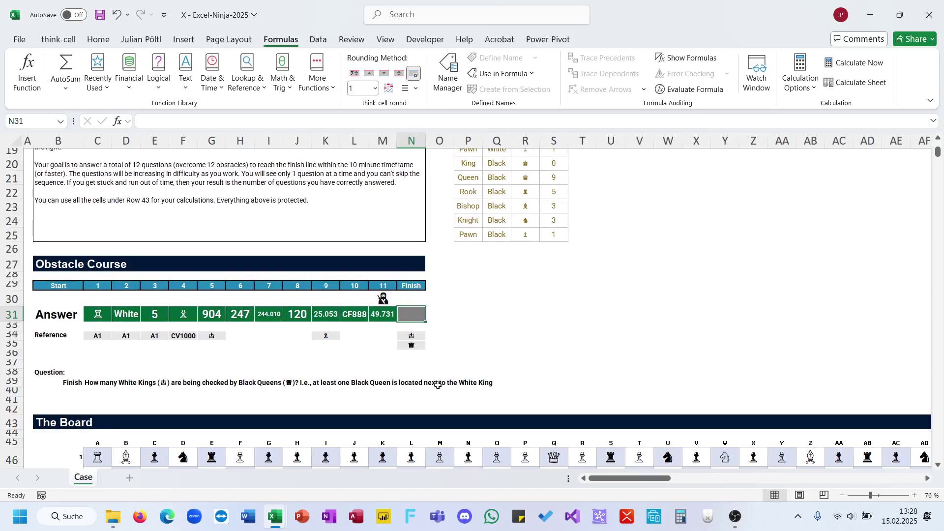
{"action": "scroll", "coordinate": [438, 385], "scroll_direction": "down", "scroll_amount": 8}
{"action": "scroll", "coordinate": [438, 385], "scroll_direction": "right", "scroll_amount": 5}
{"action": "scroll", "coordinate": [438, 385], "scroll_direction": "right", "scroll_amount": 20}
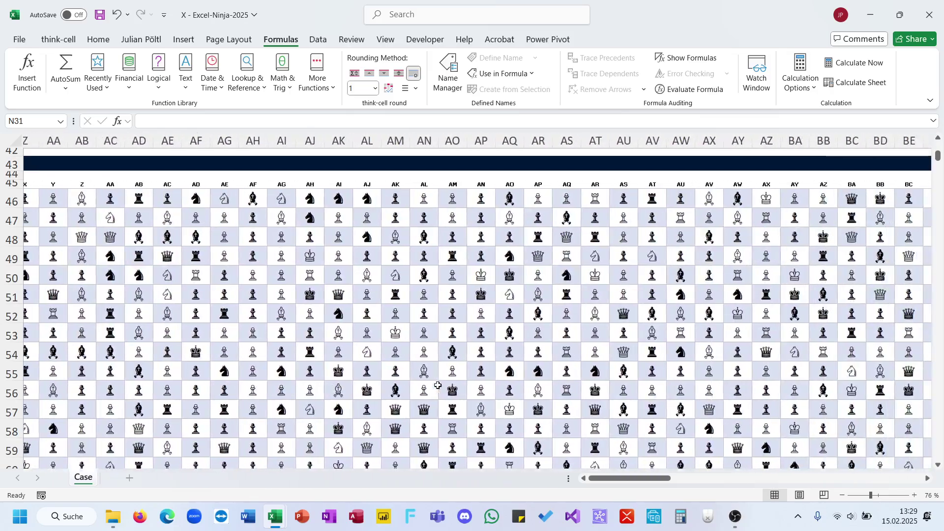
{"action": "scroll", "coordinate": [439, 385], "scroll_direction": "right", "scroll_amount": 2}
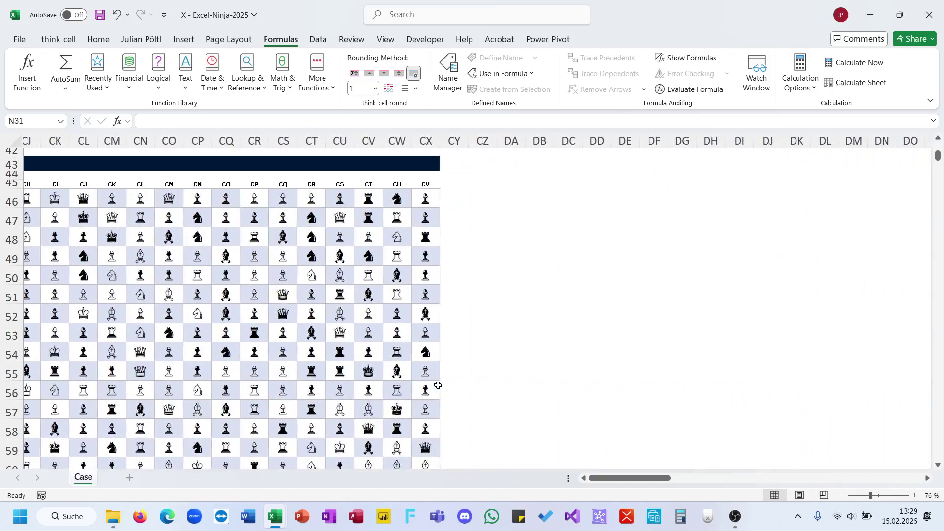
{"action": "left_click", "coordinate": [493, 203]}
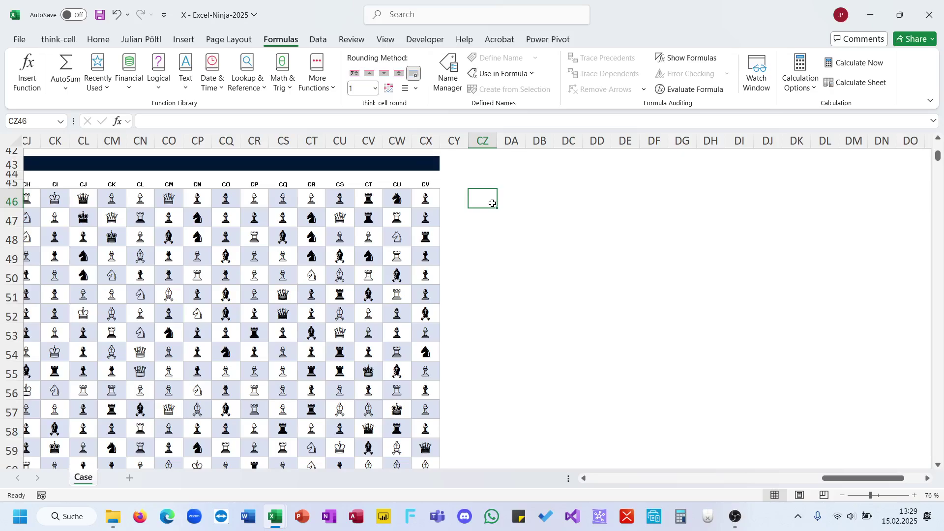
{"action": "type", "text": "=toc"}
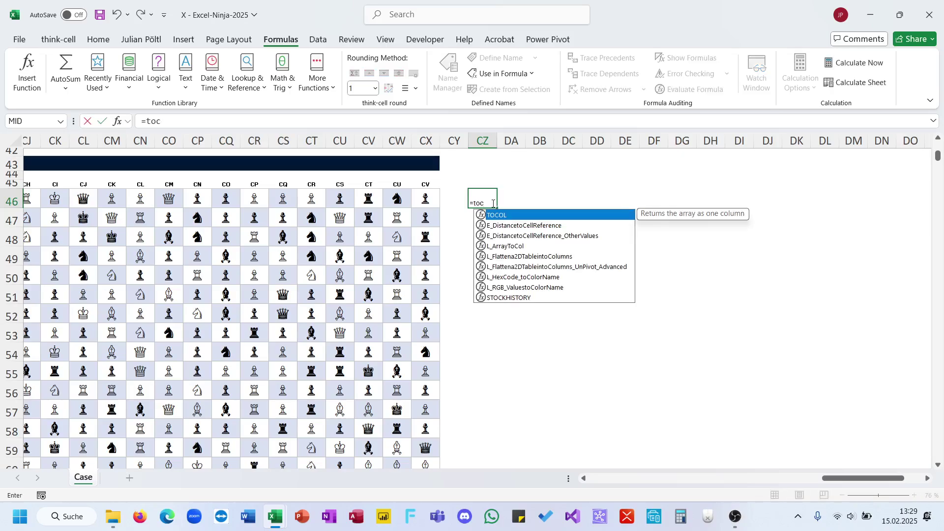
{"action": "key", "text": "Escape"}
{"action": "key", "text": "Escape"}
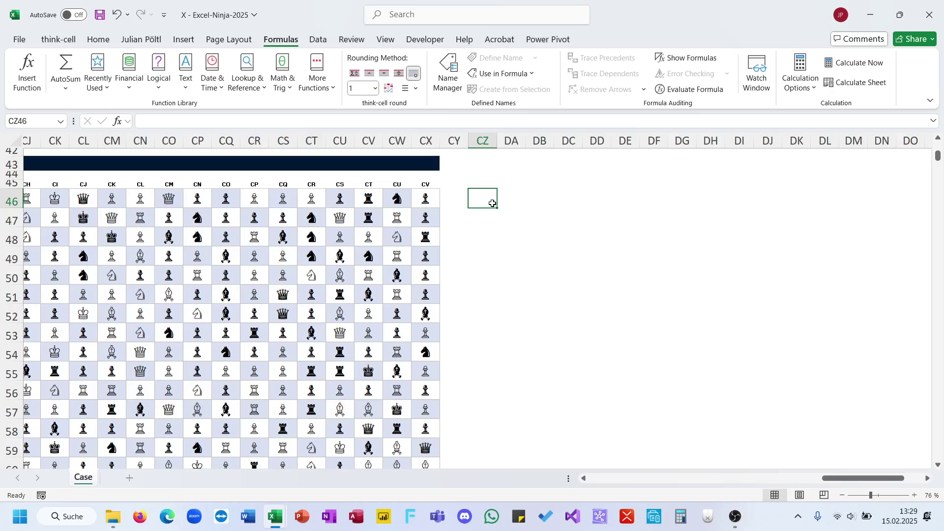
{"action": "type", "text": "=to"}
{"action": "key", "text": "Tab"}
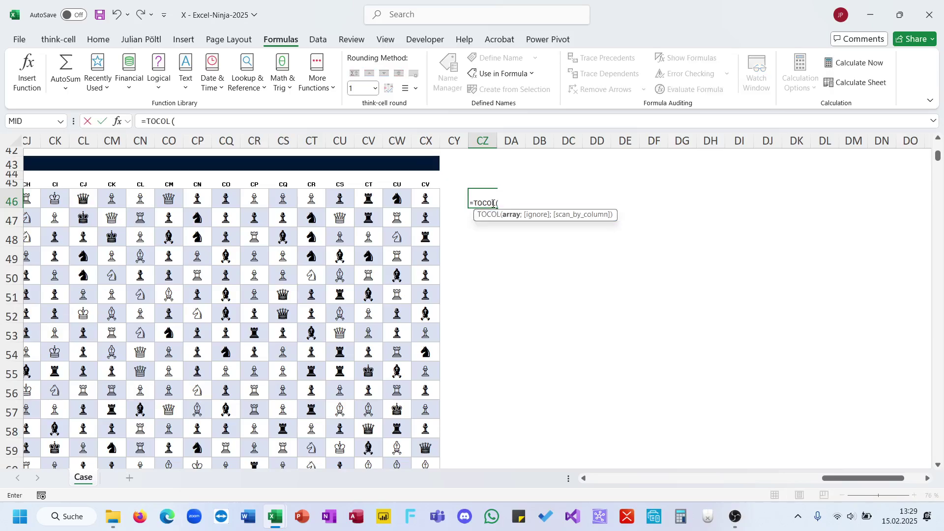
{"action": "left_click", "coordinate": [427, 199]}
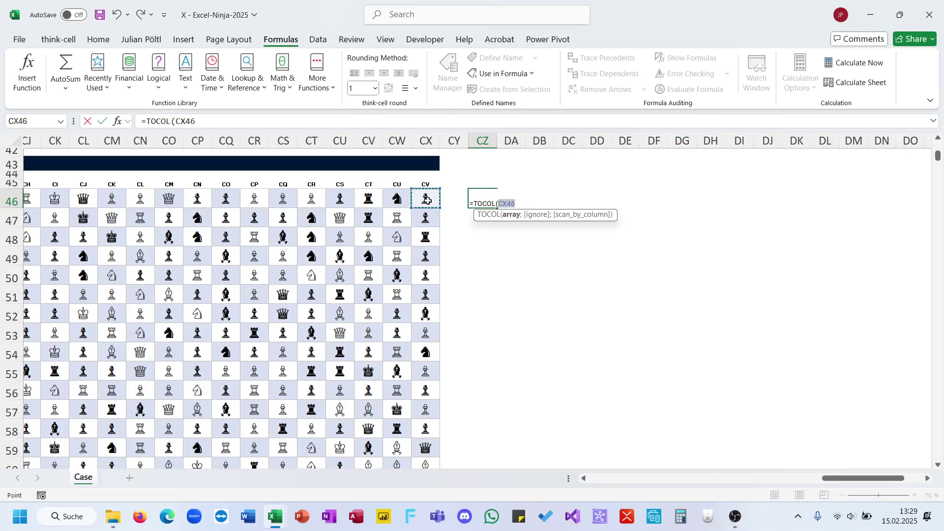
{"action": "key", "text": "Escape"}
{"action": "type", "text": "=add"}
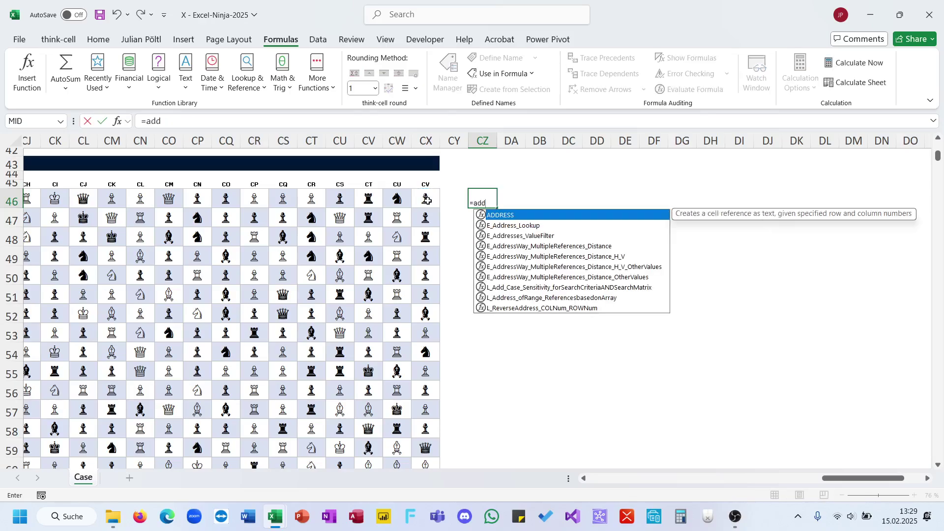
{"action": "key", "text": "Down"}
{"action": "key", "text": "Down"}
{"action": "key", "text": "Down"}
{"action": "key", "text": "Down"}
{"action": "key", "text": "Down"}
{"action": "key", "text": "Down"}
{"action": "key", "text": "Down"}
{"action": "key", "text": "Down"}
{"action": "key", "text": "Down"}
{"action": "key", "text": "Tab"}
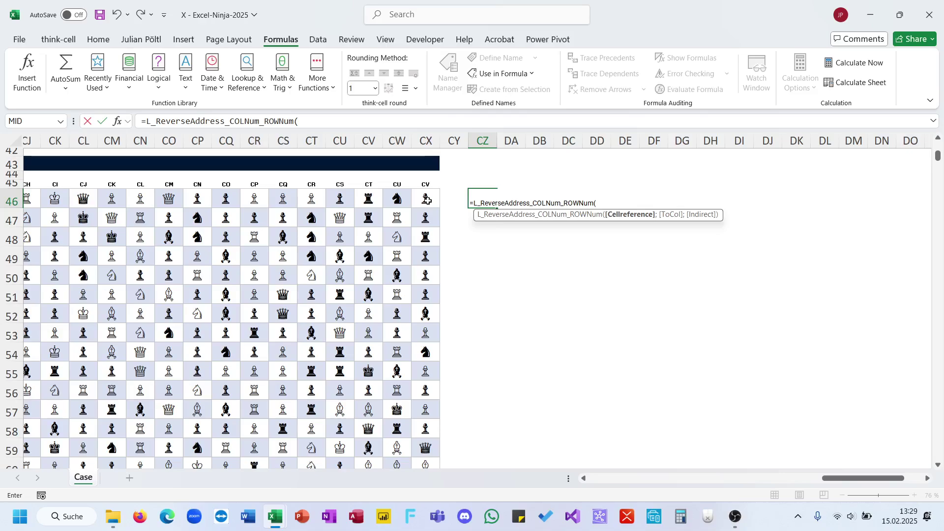
{"action": "key", "text": "Escape"}
Step: Start a formula in CZ46 with the custom function L_Address_ofRange_ReferencesbasedonArray
{"action": "type", "text": "=addre"}
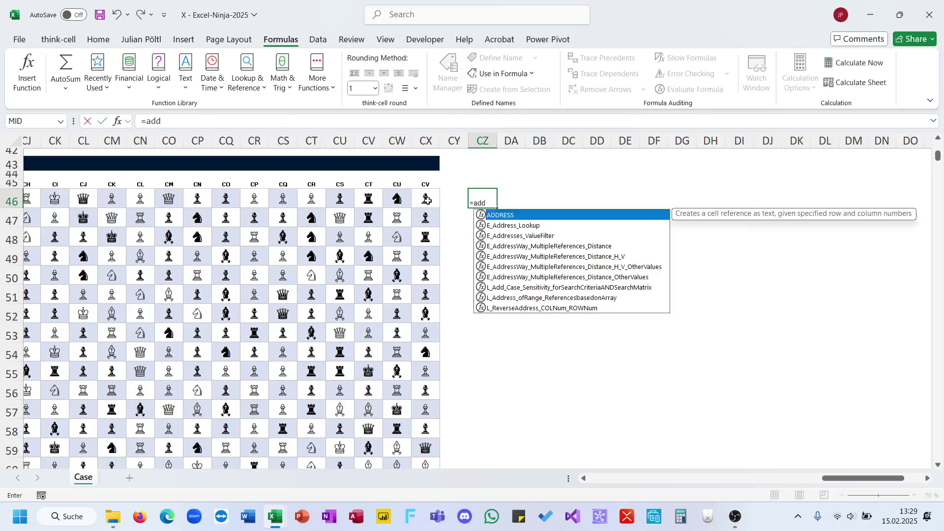
{"action": "key", "text": "Down"}
{"action": "key", "text": "Down"}
{"action": "key", "text": "Down"}
{"action": "key", "text": "Down"}
{"action": "key", "text": "Down"}
{"action": "key", "text": "Down"}
{"action": "key", "text": "Down"}
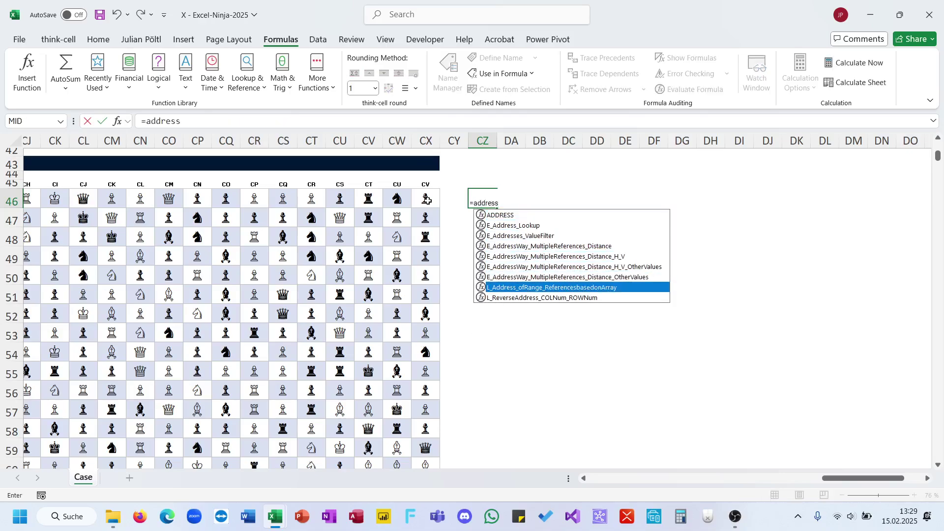
{"action": "key", "text": "Tab"}
Step: Give the address function the whole board C46:CX1045 as its range and enter the formula
{"action": "key", "text": "Left"}
{"action": "key", "text": "Left"}
{"action": "key", "text": "ctrl+shift+Left"}
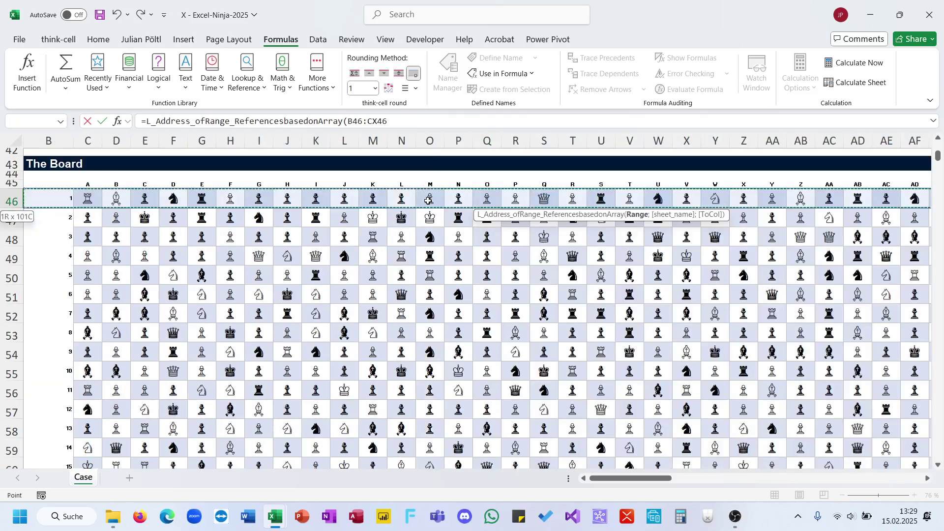
{"action": "key", "text": "ctrl+shift+Down"}
{"action": "key", "text": "Return"}
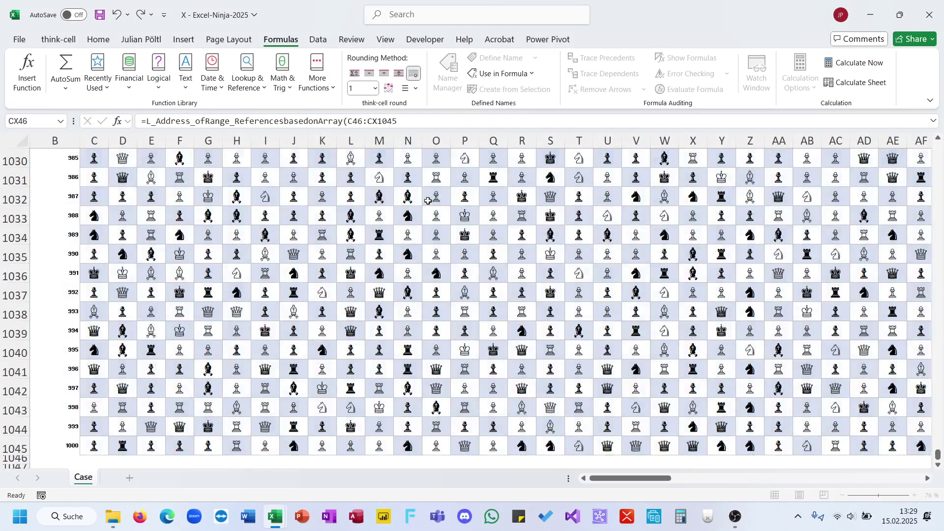
Step: Set the ToCol argument of the CZ46 address formula to 1, leaving sheet_name empty, and move the formula to DC46
{"action": "scroll", "coordinate": [612, 227], "scroll_direction": "right", "scroll_amount": 4}
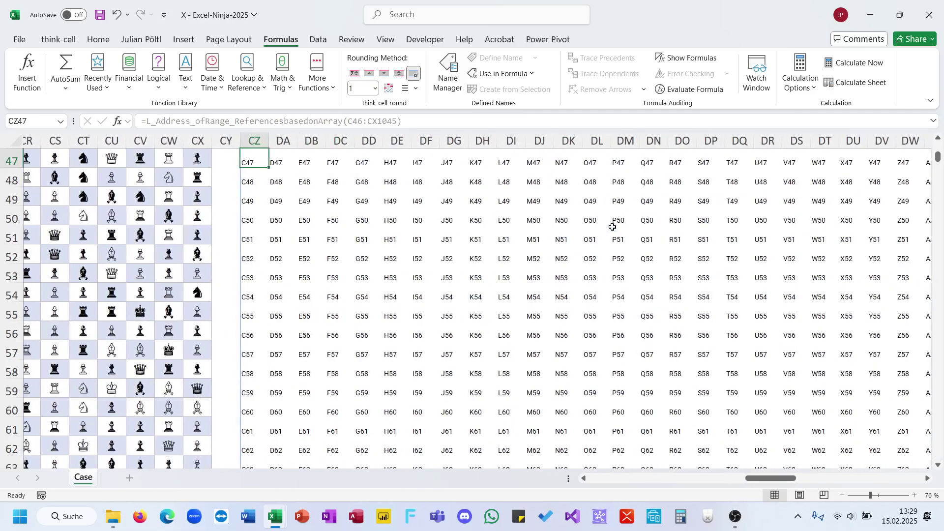
{"action": "key", "text": "Up"}
{"action": "left_click", "coordinate": [399, 120]}
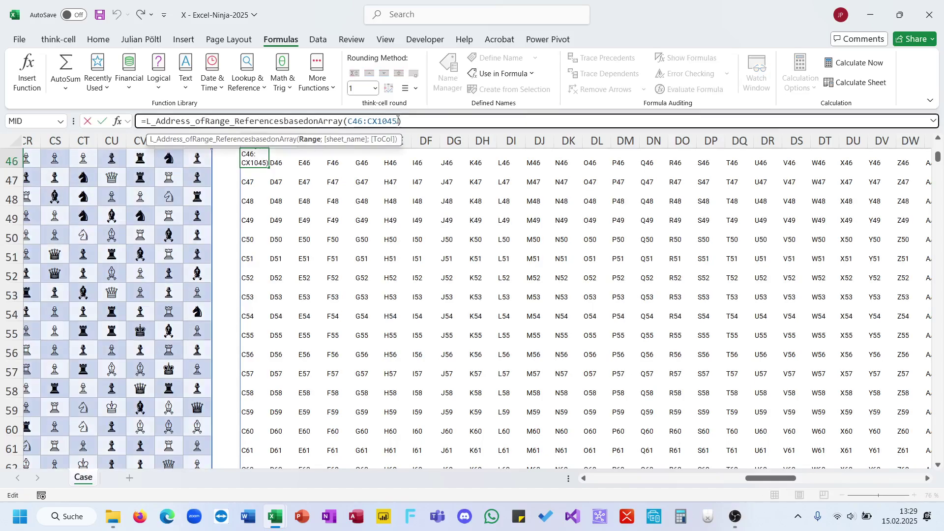
{"action": "type", "text": ", ,"}
{"action": "type", "text": ";;1"}
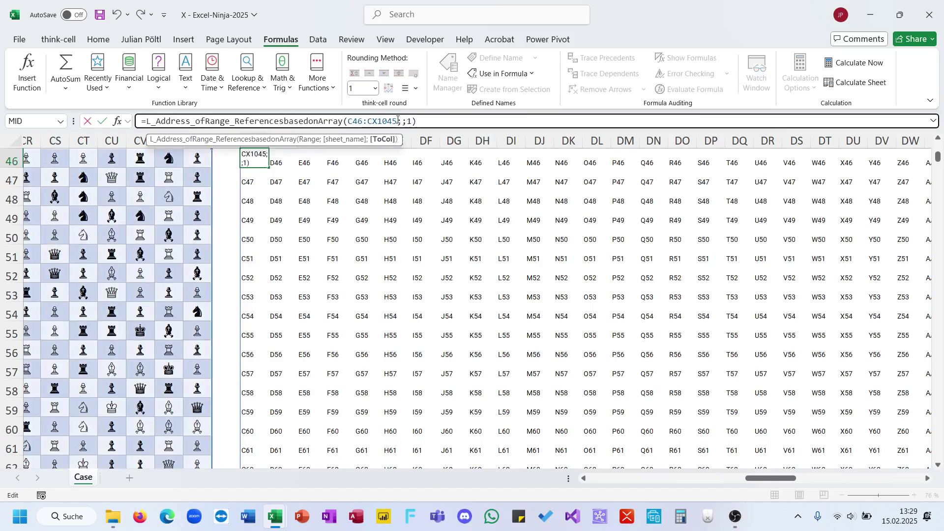
{"action": "key", "text": "Return"}
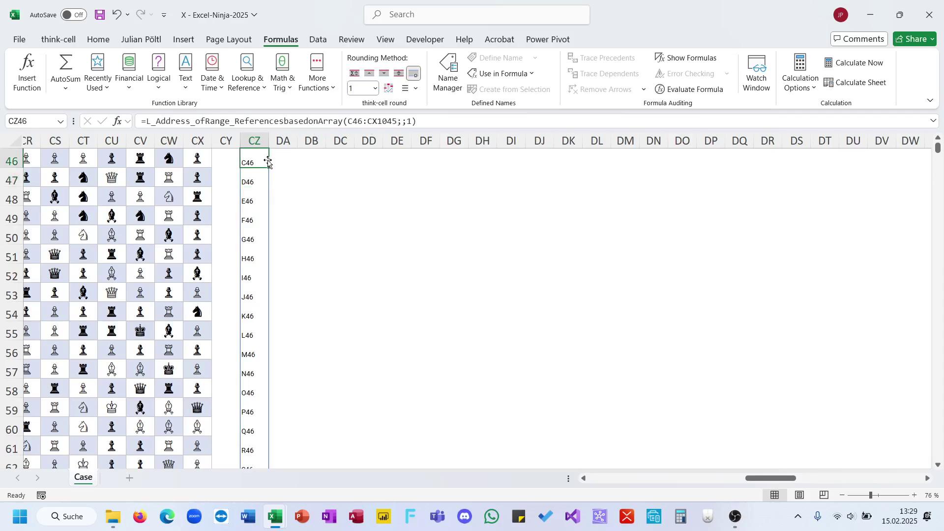
{"action": "left_click_drag", "start_coordinate": [268, 160], "coordinate": [335, 160]}
{"action": "scroll", "coordinate": [436, 223], "scroll_direction": "up", "scroll_amount": 5}
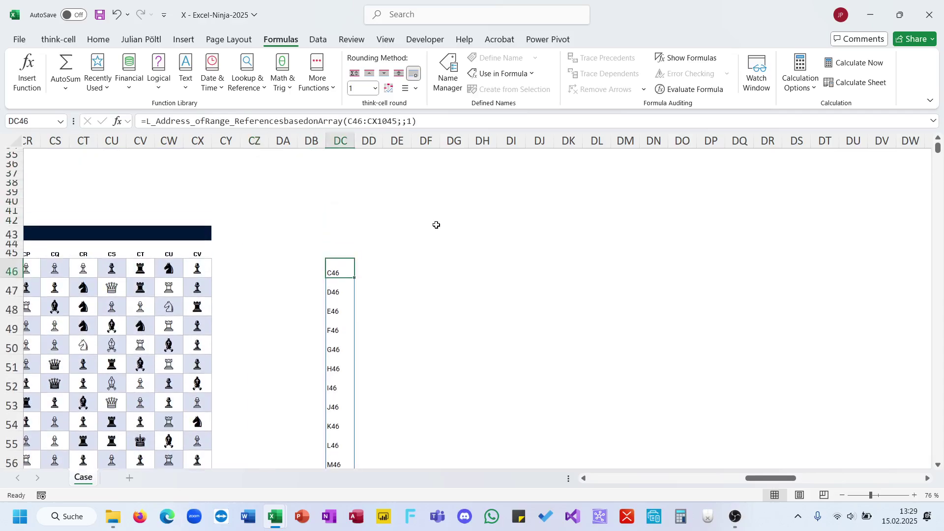
{"action": "left_click", "coordinate": [368, 310]}
{"action": "type", "text": "="}
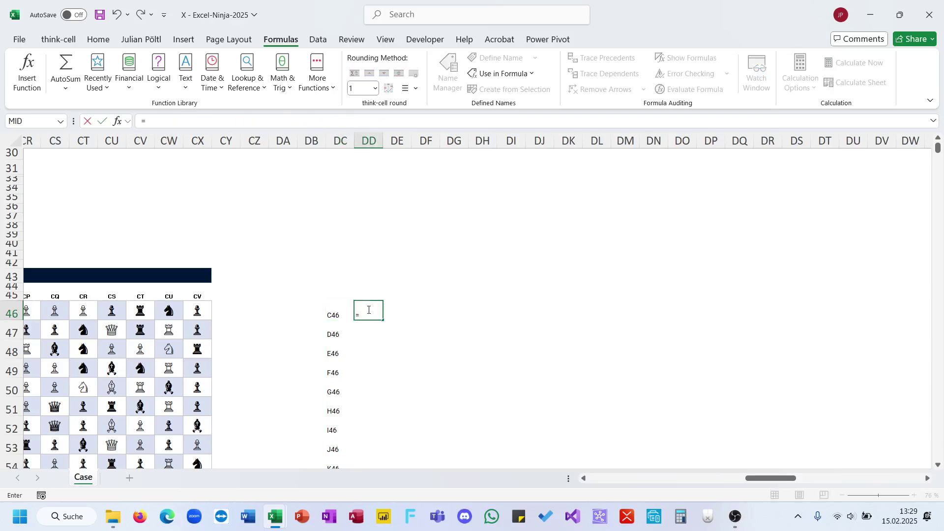
{"action": "type", "text": "range"}
{"action": "key", "text": "Escape"}
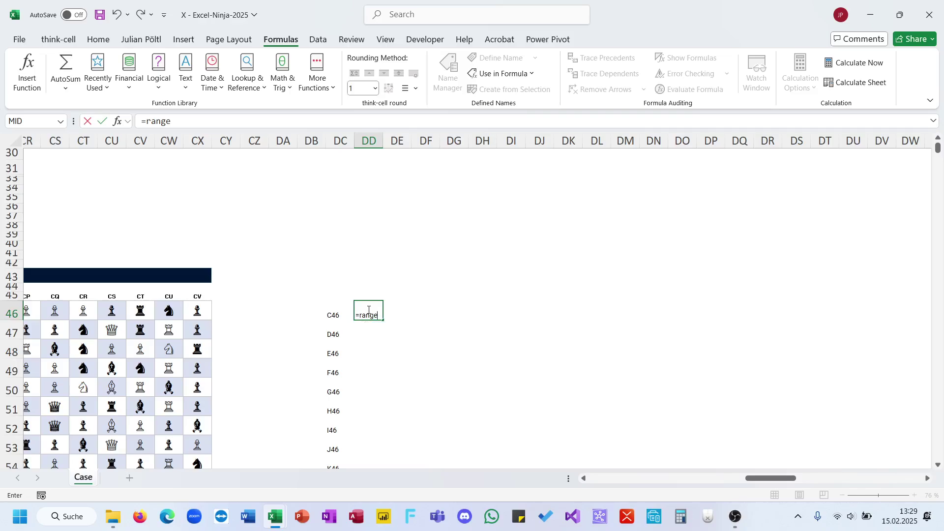
{"action": "key", "text": "Escape"}
Step: Find the custom function E_ReturnsAreabasedonanIndirectCellReference and insert it in a new formula in DE46
{"action": "left_click", "coordinate": [402, 311]}
{"action": "type", "text": "=range"}
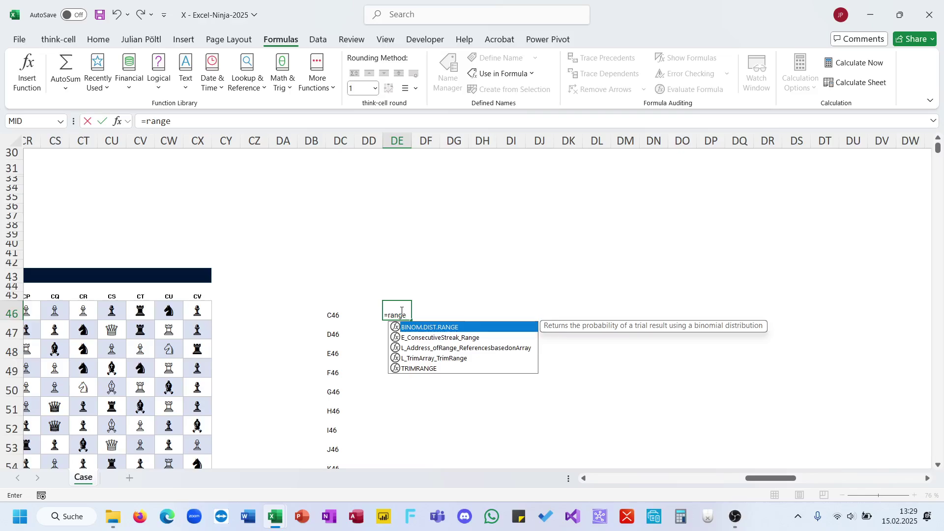
{"action": "key", "text": "Escape"}
{"action": "key", "text": "BackSpace"}
{"action": "key", "text": "BackSpace"}
{"action": "key", "text": "BackSpace"}
{"action": "key", "text": "BackSpace"}
{"action": "key", "text": "BackSpace"}
{"action": "type", "text": "ared"}
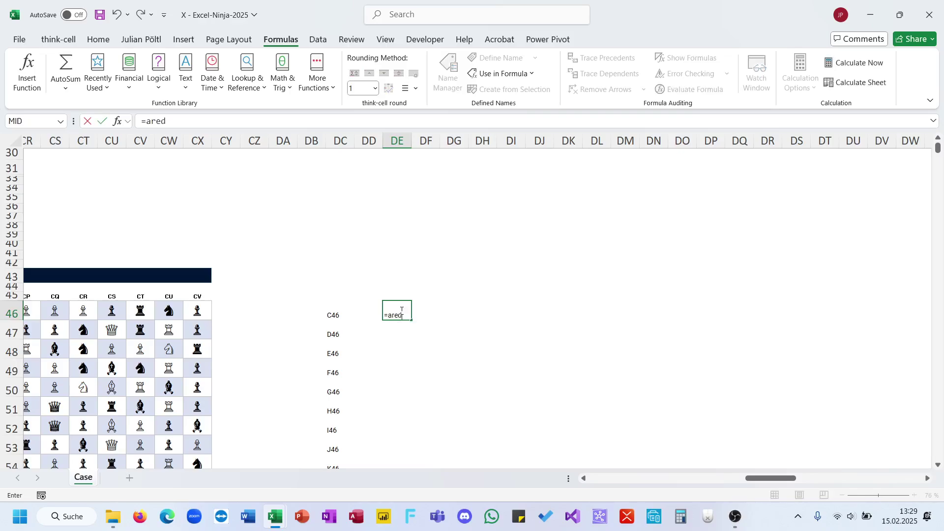
{"action": "key", "text": "BackSpace"}
{"action": "type", "text": "a"}
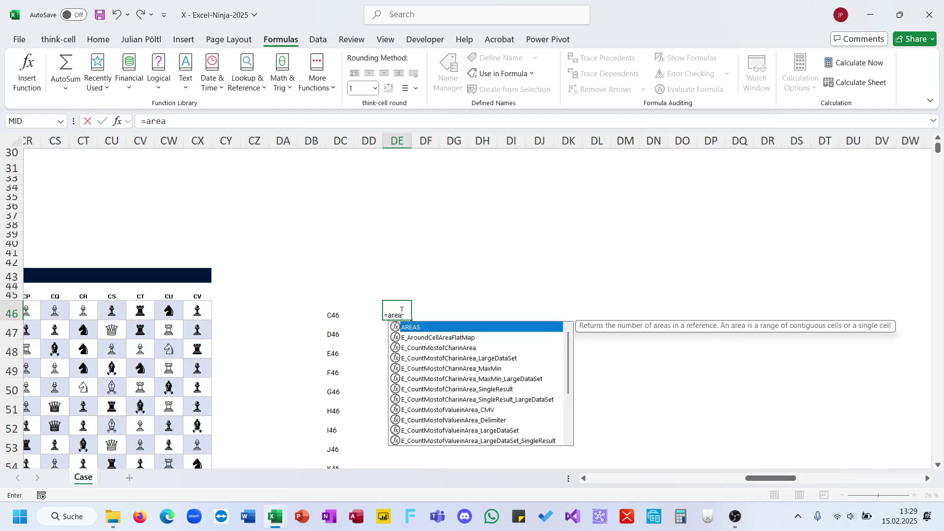
{"action": "type", "text": "ba"}
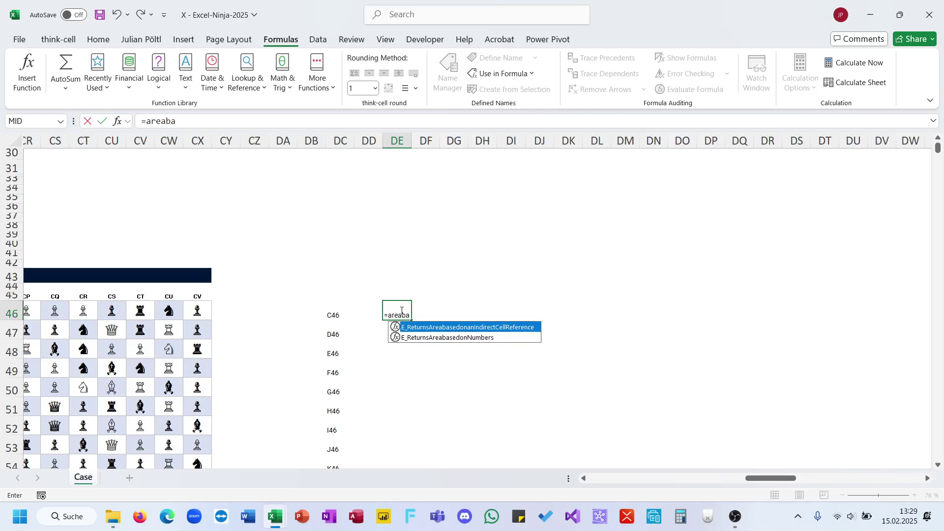
{"action": "key", "text": "Tab"}
Step: Give the DE46 function DC46 as the cell reference and 1 as RangeinCells, and enter the formula
{"action": "left_click", "coordinate": [336, 314]}
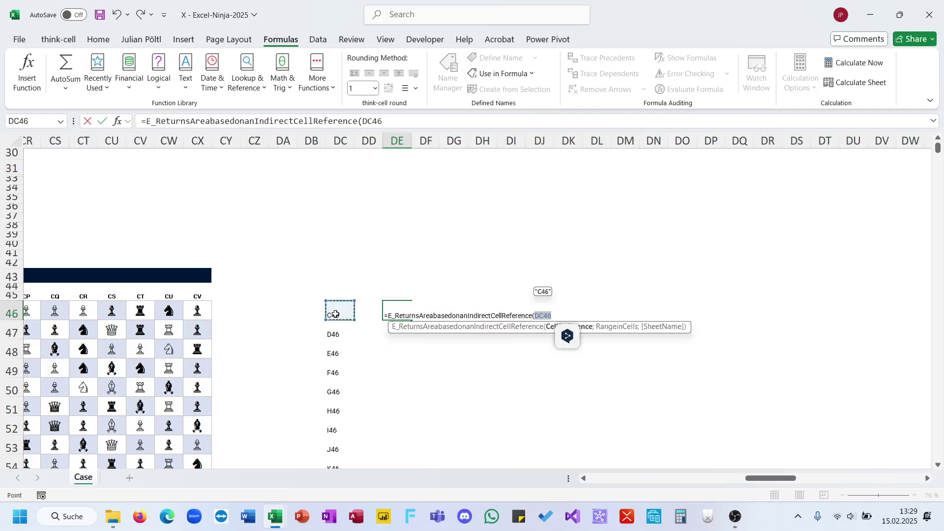
{"action": "type", "text": ";1)"}
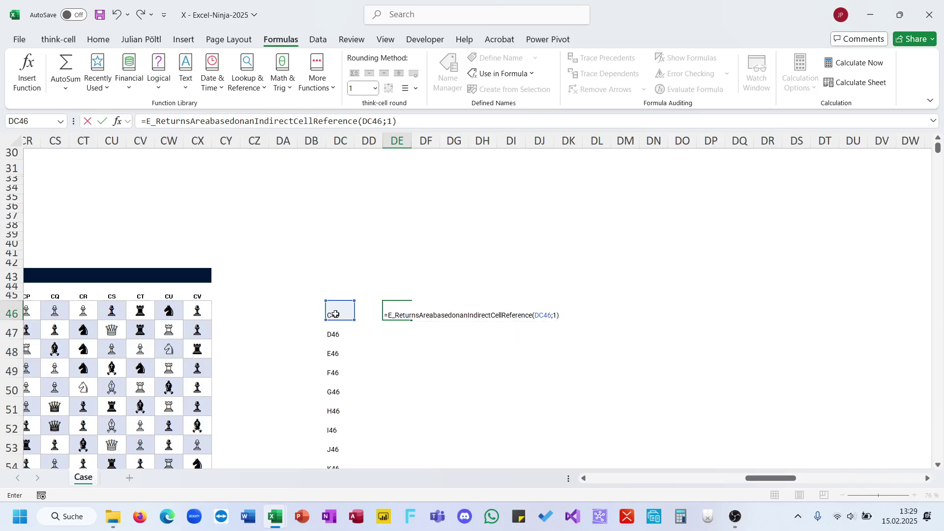
{"action": "key", "text": "Return"}
{"action": "key", "text": "Up"}
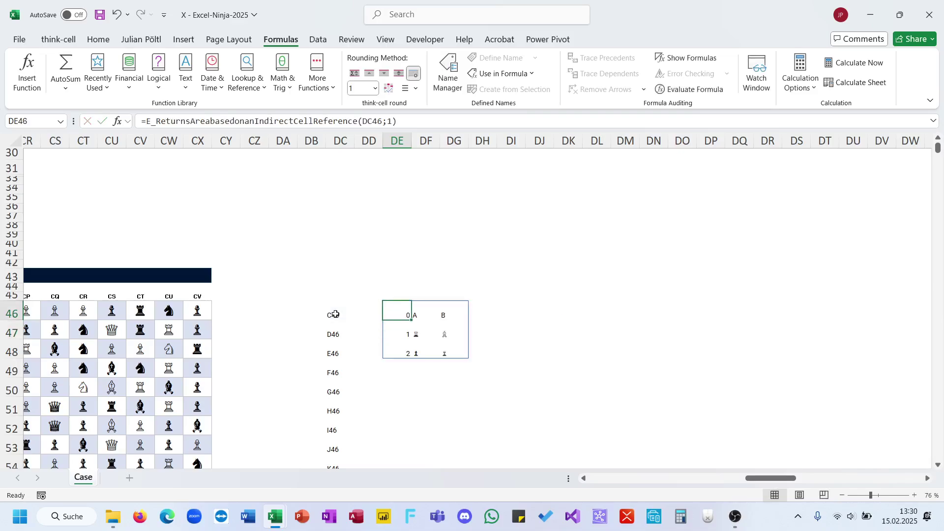
Step: Compare the area returned in DE46 with the board cells surrounding C46
{"action": "left_click", "coordinate": [432, 327]}
{"action": "scroll", "coordinate": [344, 344], "scroll_direction": "left", "scroll_amount": 20}
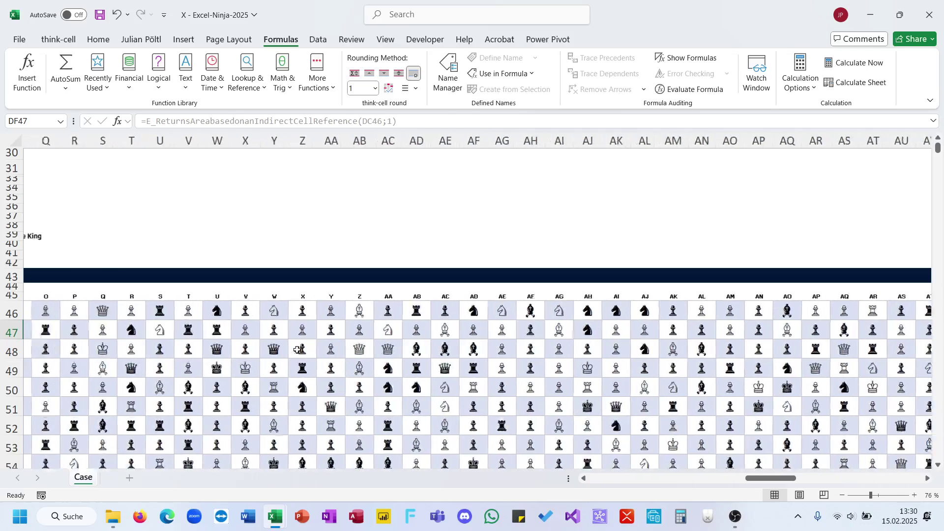
{"action": "scroll", "coordinate": [297, 350], "scroll_direction": "left", "scroll_amount": 3}
{"action": "left_click", "coordinate": [213, 311]}
{"action": "key", "text": "Home"}
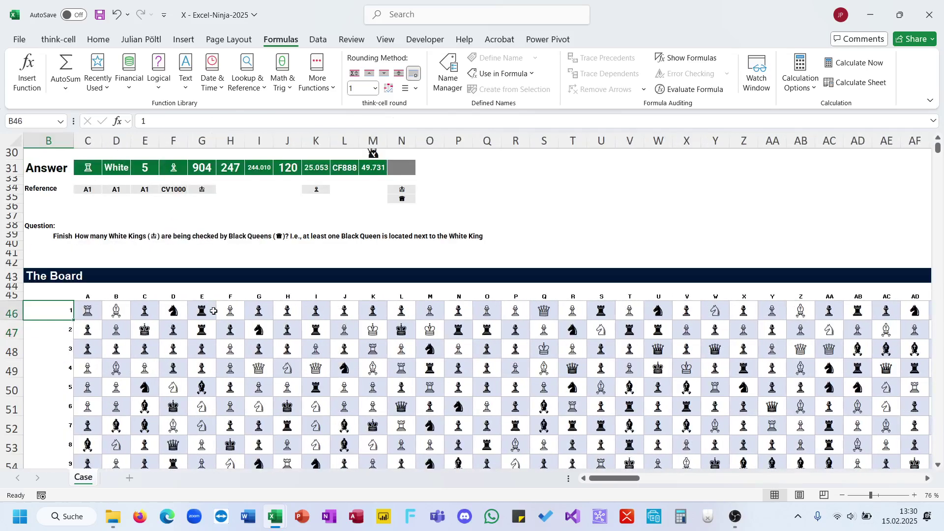
{"action": "key", "text": "Right"}
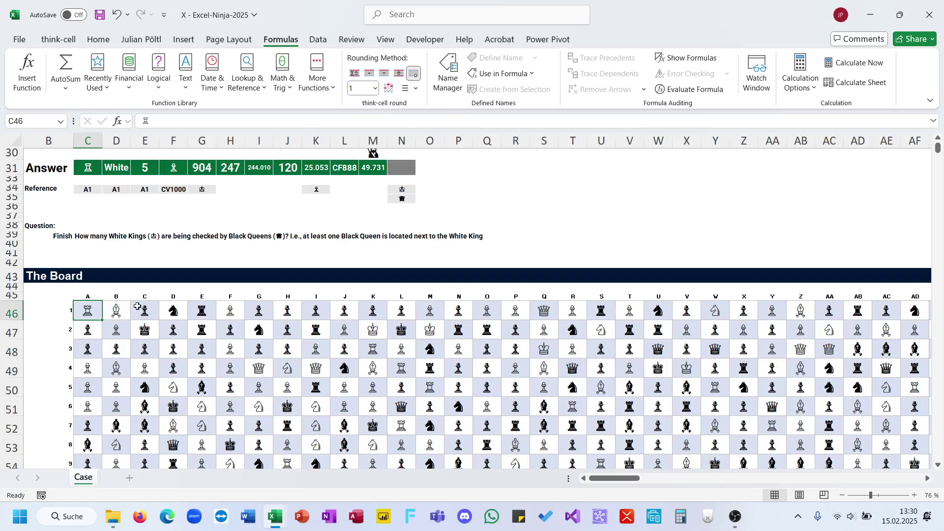
Step: Go back past the board to the helper formulas in DC46 and DE46 and inspect the returned area
{"action": "scroll", "coordinate": [147, 302], "scroll_direction": "right", "scroll_amount": 15}
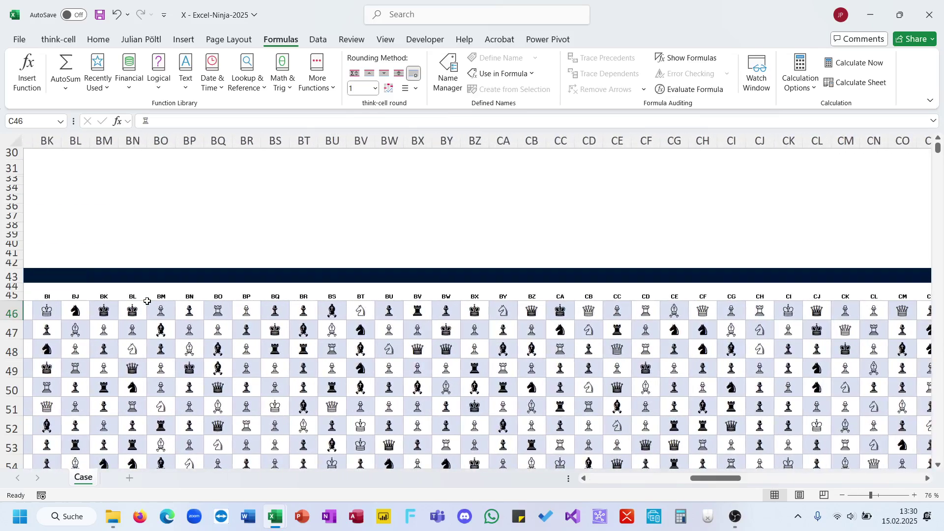
{"action": "left_click", "coordinate": [290, 315]}
{"action": "key", "text": "ctrl+Right"}
{"action": "key", "text": "ctrl+Right"}
{"action": "scroll", "coordinate": [290, 315], "scroll_direction": "right", "scroll_amount": 4}
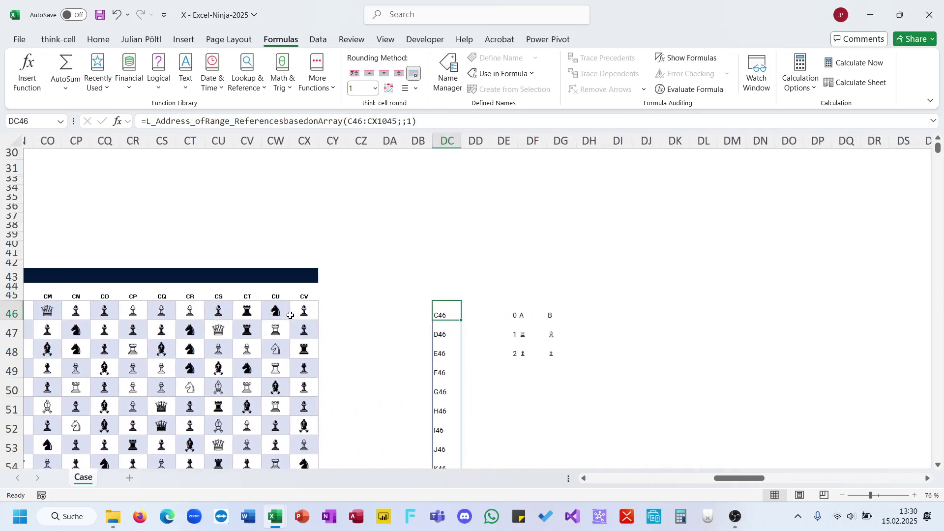
{"action": "left_click", "coordinate": [506, 311]}
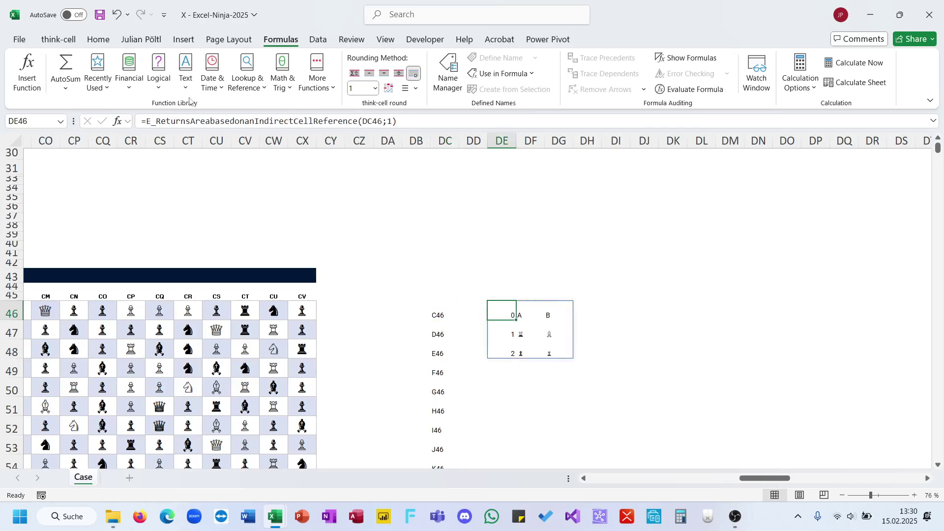
Step: Copy the White King and Black Queen reference symbols for the Finish question from N34:N35
{"action": "scroll", "coordinate": [340, 212], "scroll_direction": "up", "scroll_amount": 3}
{"action": "scroll", "coordinate": [340, 211], "scroll_direction": "left", "scroll_amount": 15}
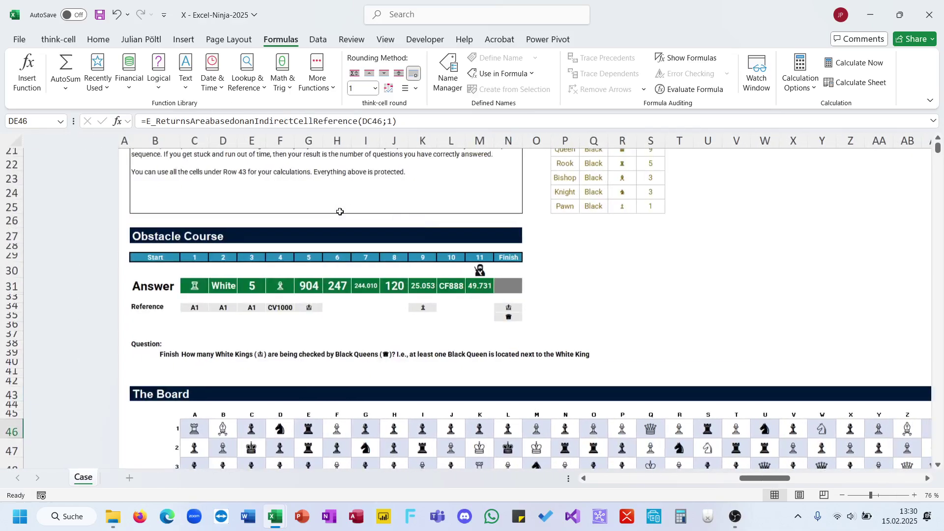
{"action": "double_click", "coordinate": [413, 311]}
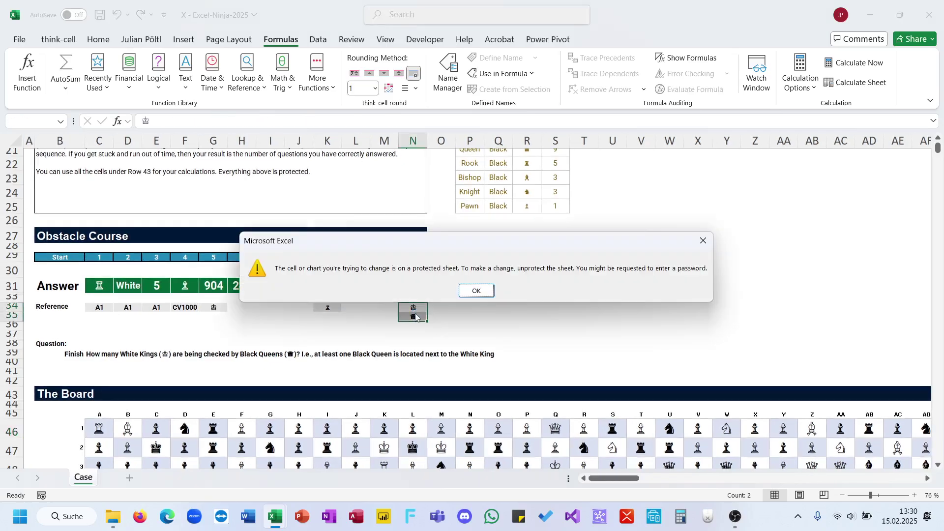
{"action": "key", "text": "Return"}
{"action": "key", "text": "ctrl+c"}
Step: Paste the copied White King and Black Queen symbols into DB46:DB47, beside the address list
{"action": "scroll", "coordinate": [507, 295], "scroll_direction": "right", "scroll_amount": 8}
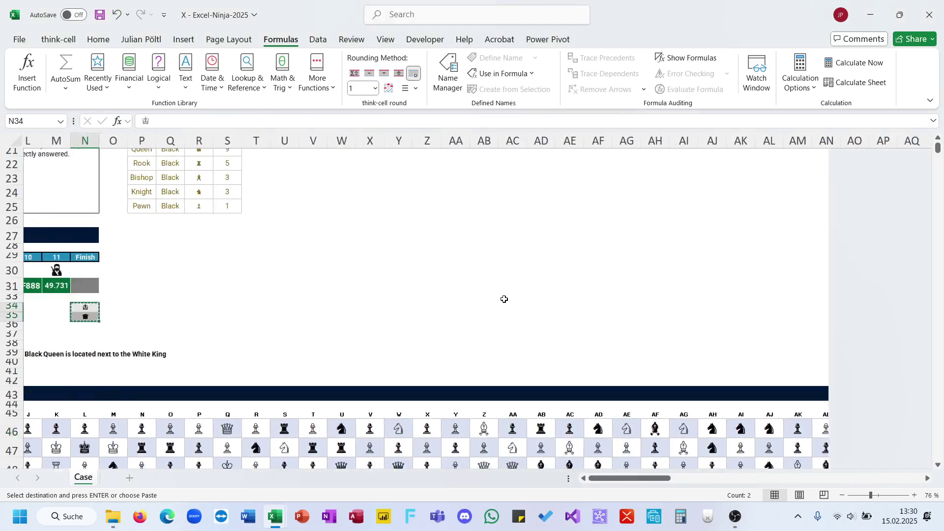
{"action": "scroll", "coordinate": [504, 299], "scroll_direction": "right", "scroll_amount": 12}
{"action": "scroll", "coordinate": [504, 299], "scroll_direction": "left", "scroll_amount": 1}
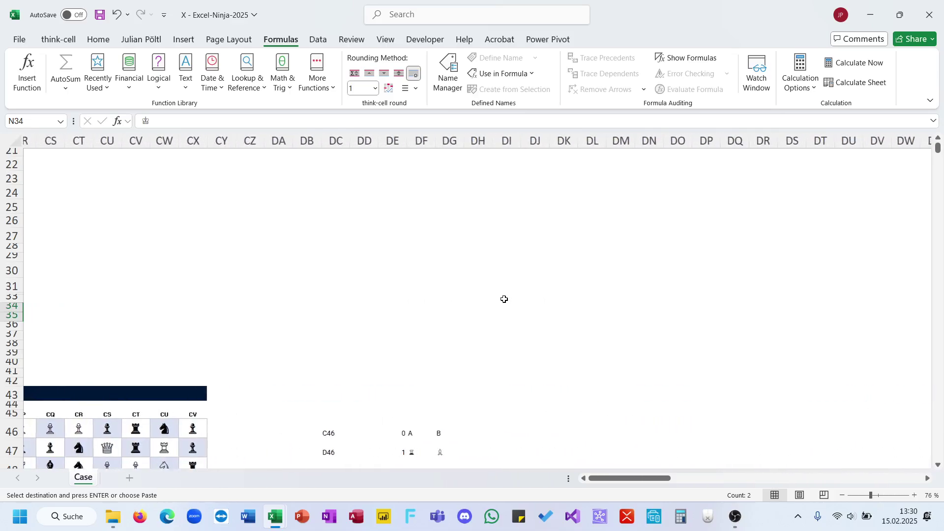
{"action": "left_click", "coordinate": [342, 366]}
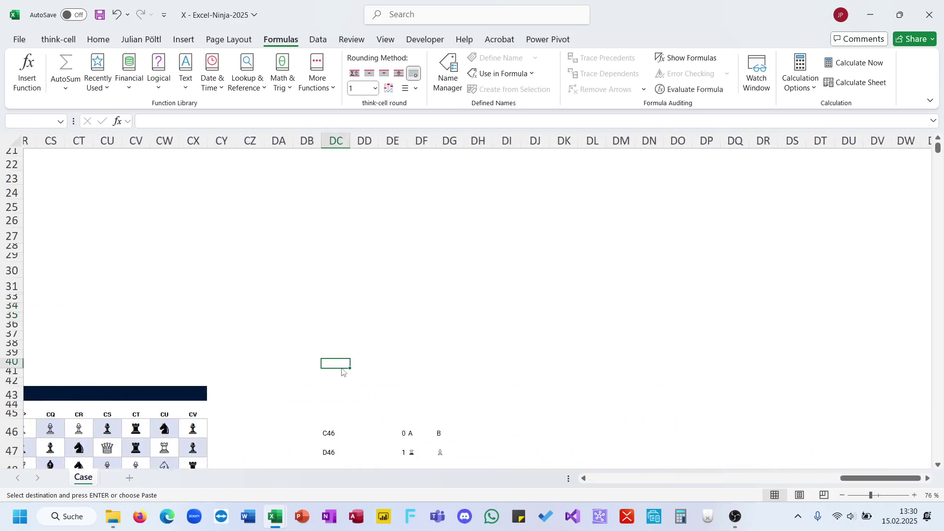
{"action": "key", "text": "ctrl+v"}
{"action": "key", "text": "Return"}
{"action": "left_click", "coordinate": [302, 398]}
{"action": "key", "text": "ctrl+v"}
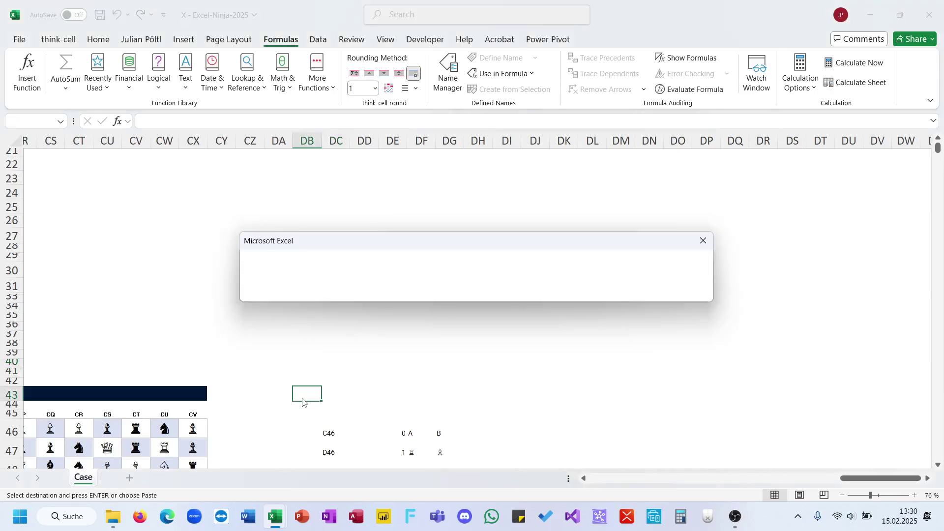
{"action": "key", "text": "Return"}
{"action": "left_click", "coordinate": [295, 433]}
{"action": "key", "text": "ctrl+v"}
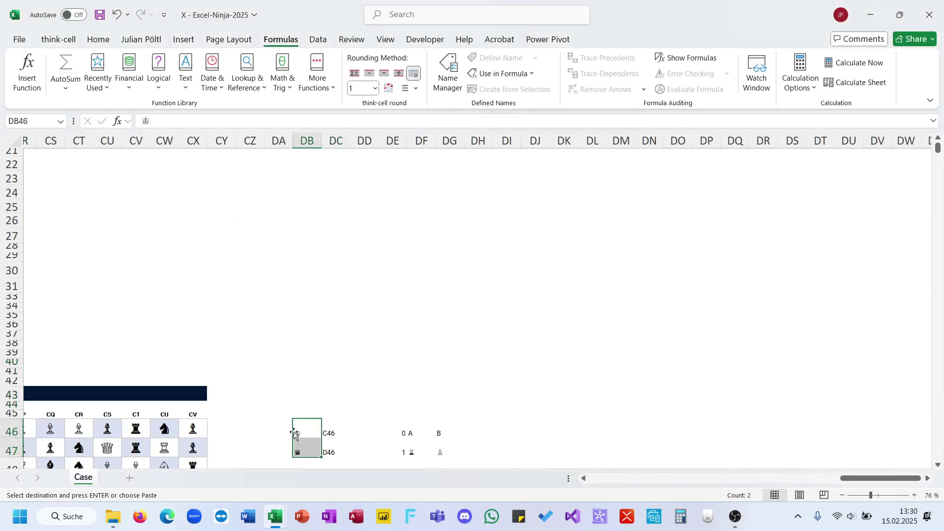
Step: Wrap the area function in DE46 in a COUNTIF function
{"action": "scroll", "coordinate": [369, 407], "scroll_direction": "down", "scroll_amount": 2}
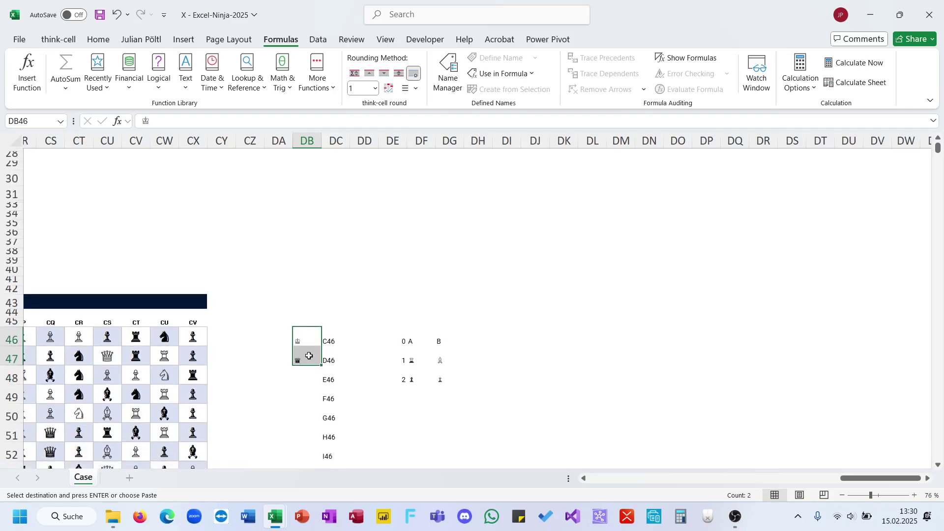
{"action": "left_click", "coordinate": [402, 339]}
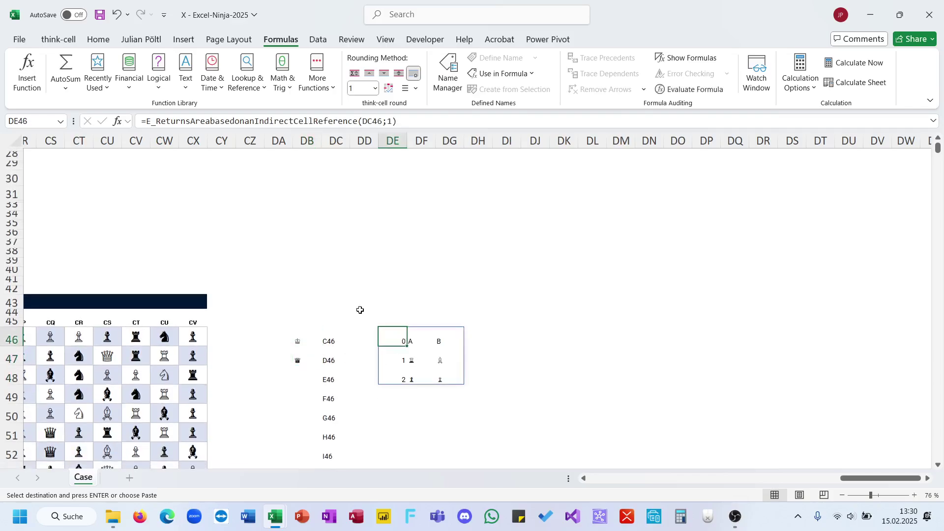
{"action": "left_click", "coordinate": [146, 121]}
{"action": "type", "text": "coun"}
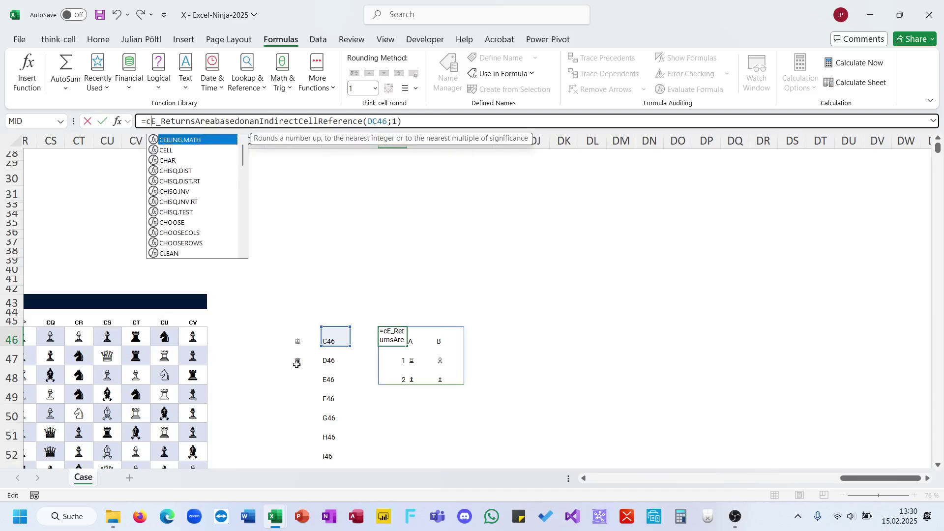
{"action": "key", "text": "Down"}
{"action": "key", "text": "Down"}
{"action": "key", "text": "Down"}
{"action": "key", "text": "Tab"}
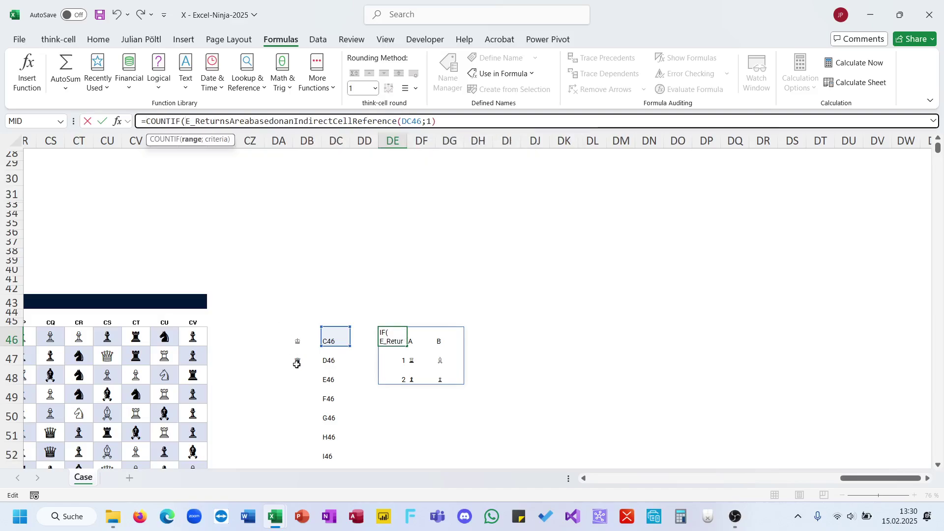
Step: Complete the DE46 COUNTIF with the absolute reference $DB$47 as its criteria and enter the formula
{"action": "left_click", "coordinate": [483, 125]}
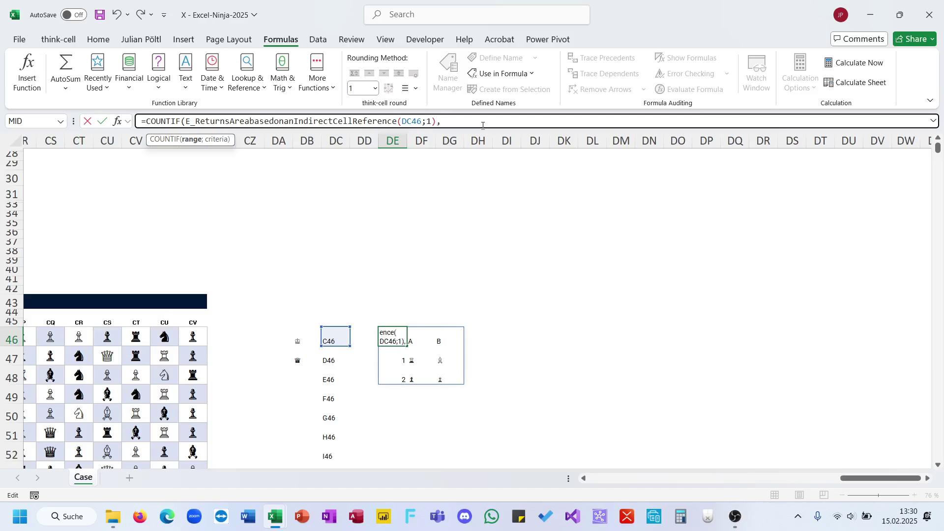
{"action": "type", "text": ","}
{"action": "key", "text": "BackSpace"}
{"action": "type", "text": ";"}
{"action": "left_click", "coordinate": [298, 359]}
{"action": "key", "text": "F4"}
{"action": "type", "text": ")"}
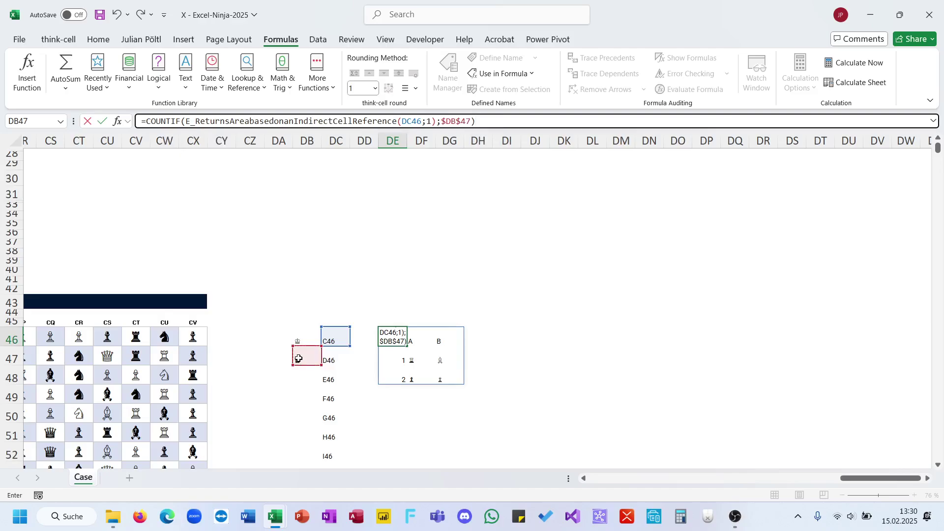
{"action": "key", "text": "Return"}
Step: Extend the DE46 formula with >0 so it tests for at least one Black Queen
{"action": "key", "text": "Up"}
{"action": "left_click", "coordinate": [479, 122]}
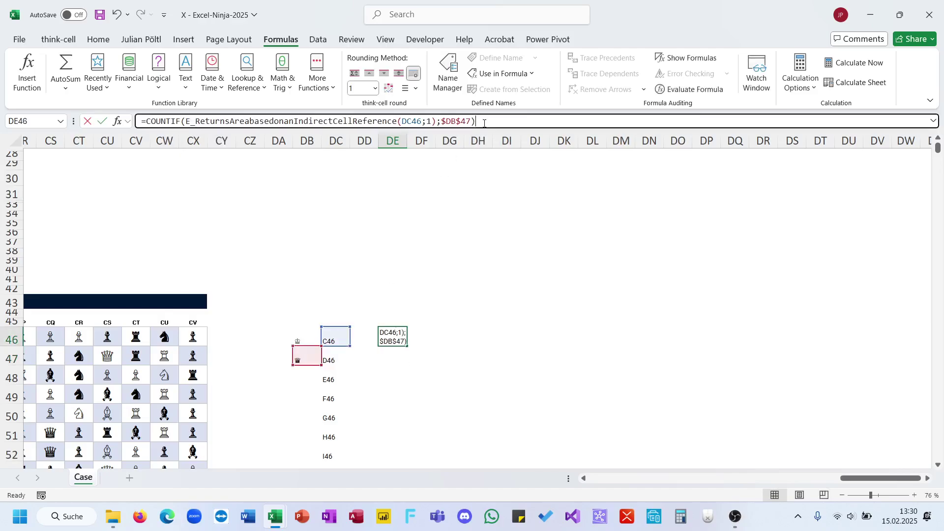
{"action": "type", "text": ">"}
{"action": "key", "text": "Return"}
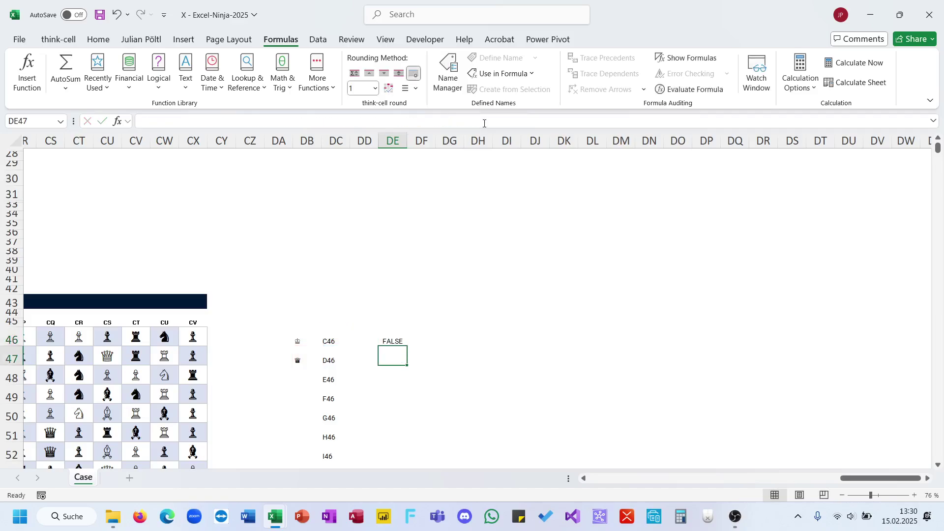
Step: Start a formula in DD46 that reads the board piece with INDIRECT(DC46)
{"action": "key", "text": "Up"}
{"action": "key", "text": "Left"}
{"action": "type", "text": "=INDEX("}
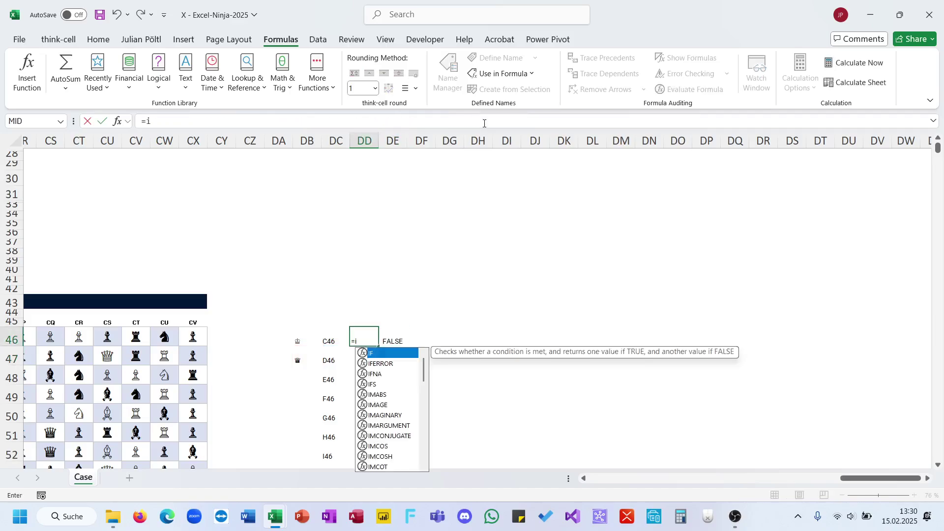
{"action": "key", "text": "BackSpace"}
{"action": "key", "text": "BackSpace"}
{"action": "key", "text": "BackSpace"}
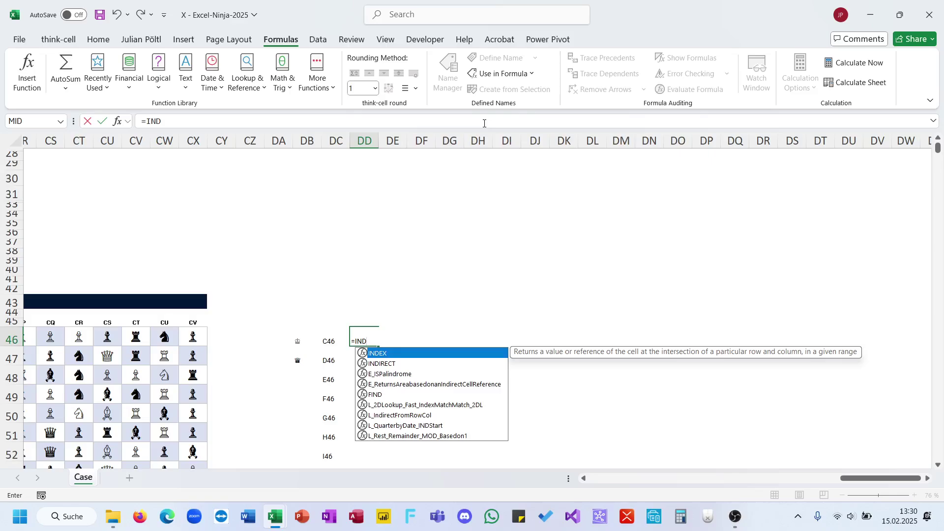
{"action": "type", "text": "IRECT("}
{"action": "key", "text": "Left"}
{"action": "key", "text": "Left"}
{"action": "key", "text": "Left"}
{"action": "key", "text": "Right"}
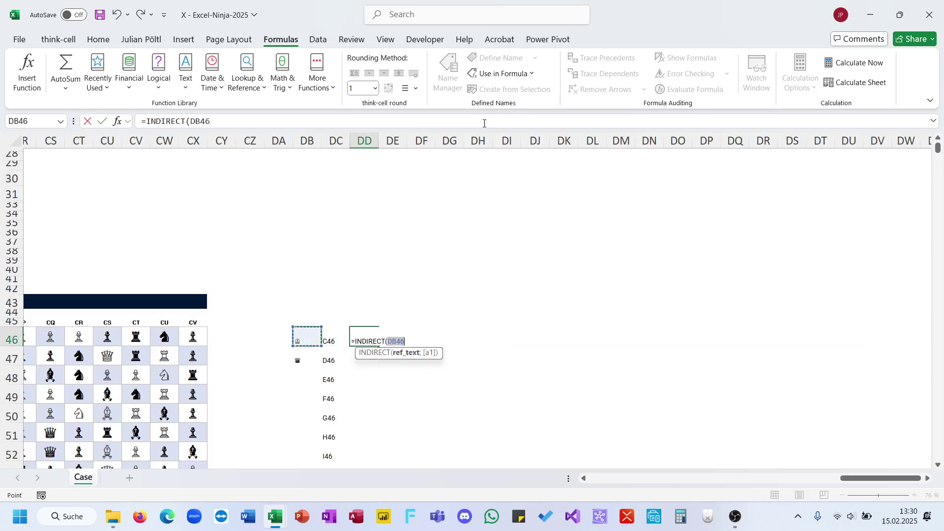
{"action": "key", "text": "Right"}
{"action": "type", "text": ")"}
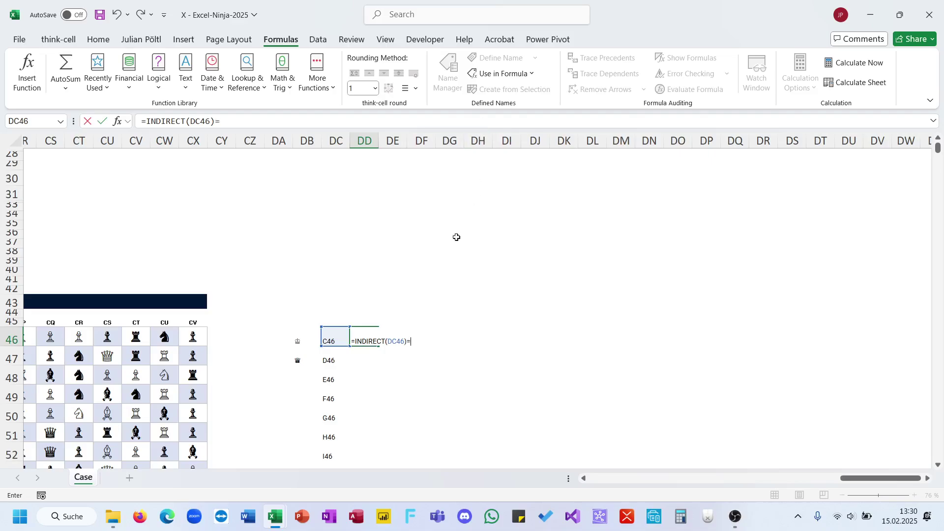
Step: Compare the INDIRECT result in DD46 with the White King in $DB$46 and enter the formula
{"action": "left_click", "coordinate": [304, 338]}
{"action": "key", "text": "F4"}
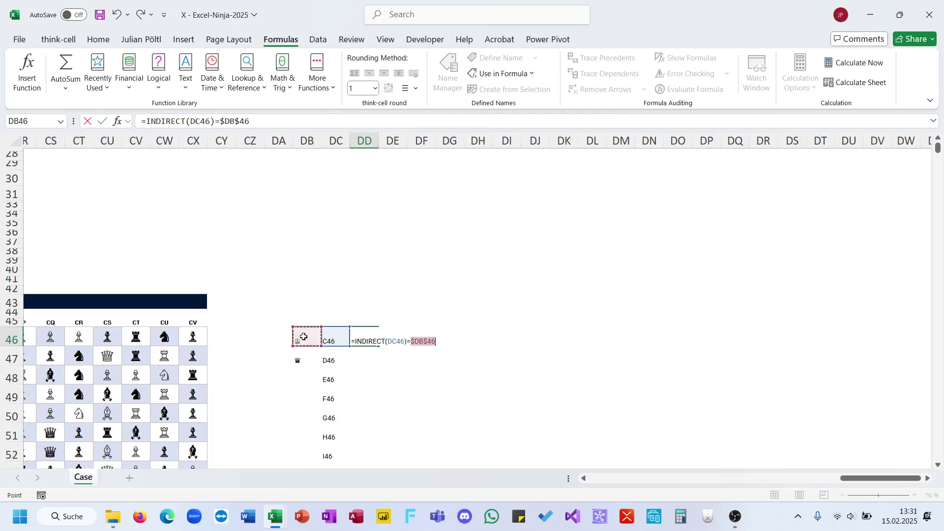
{"action": "key", "text": "Return"}
{"action": "key", "text": "Up"}
Step: Enter =--AND(DD46;DE46) in DF46 to combine the king and queen tests as a number
{"action": "left_click", "coordinate": [428, 335]}
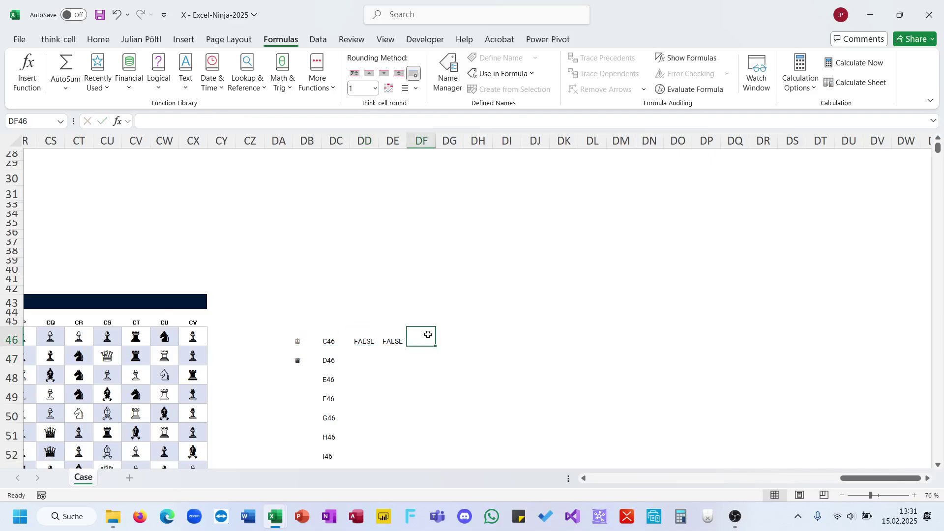
{"action": "type", "text": "="}
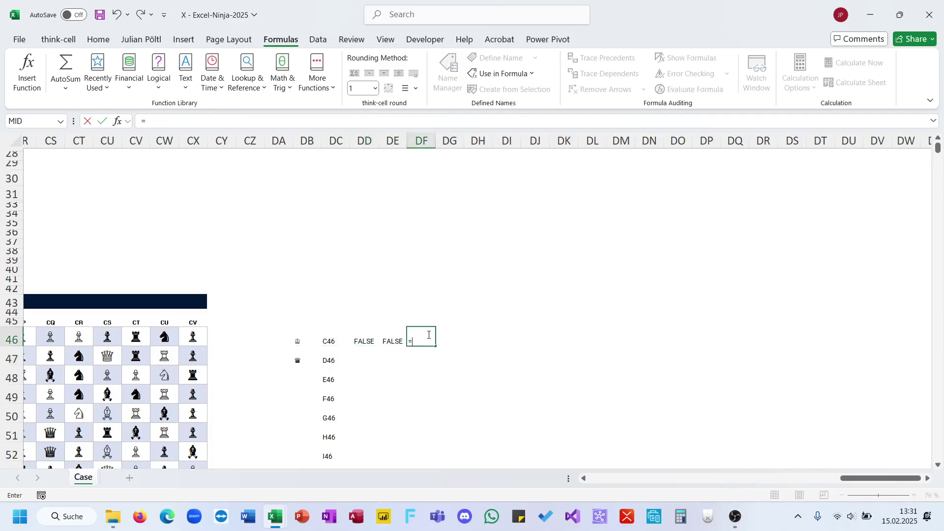
{"action": "type", "text": "--ajd"}
{"action": "key", "text": "BackSpace"}
{"action": "key", "text": "BackSpace"}
{"action": "type", "text": "nd"}
{"action": "key", "text": "Tab"}
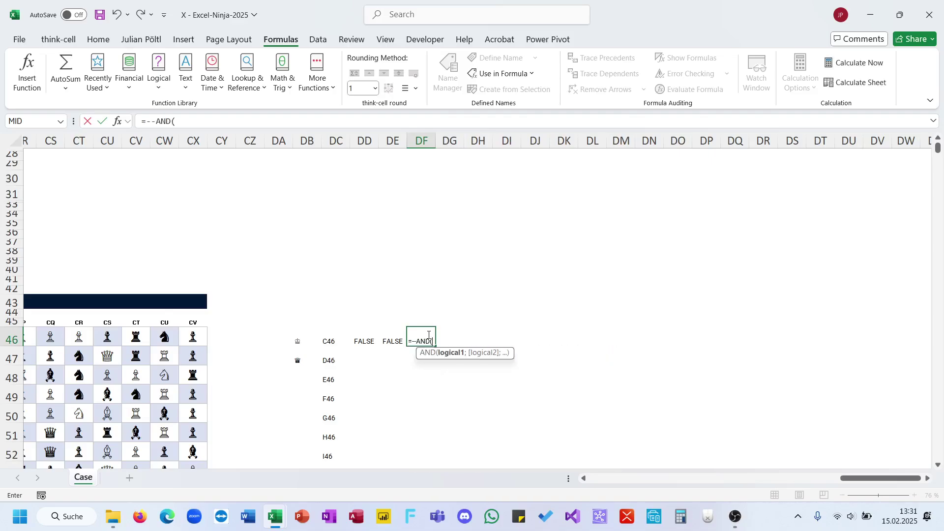
{"action": "key", "text": "Left"}
{"action": "key", "text": "Left"}
{"action": "type", "text": ";"}
{"action": "key", "text": "Left"}
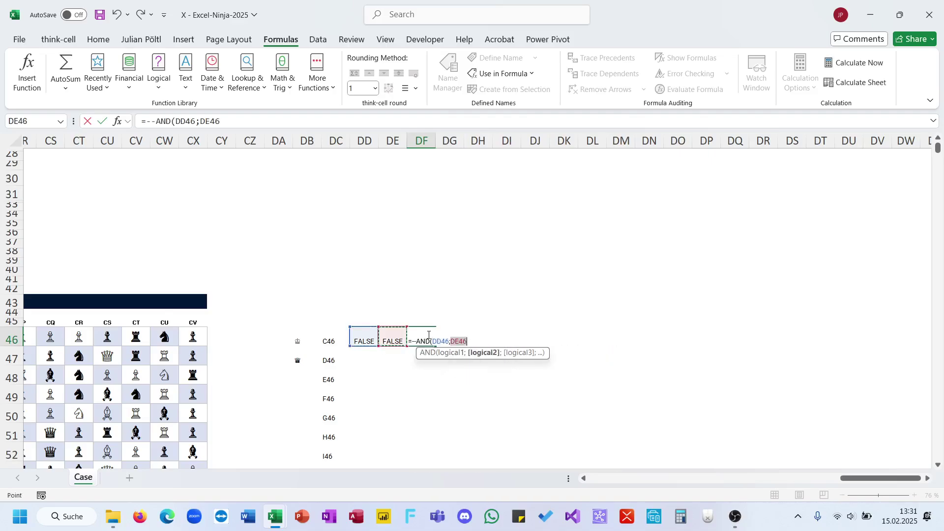
{"action": "key", "text": "Return"}
Step: Copy the formulas in DD46:DF46 down alongside the whole address list to row 100045
{"action": "left_click", "coordinate": [428, 334]}
{"action": "key", "text": "ctrl+shift+Left"}
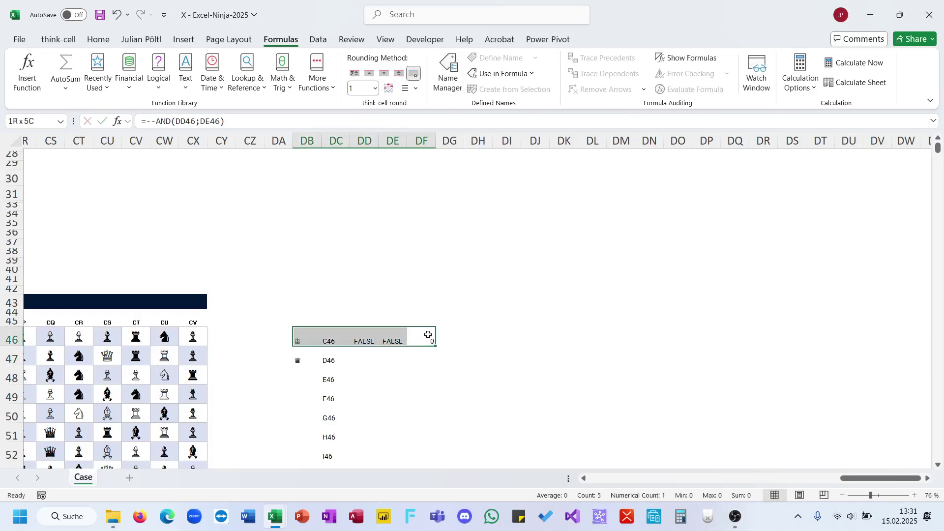
{"action": "key", "text": "shift+Right"}
{"action": "key", "text": "shift+Right"}
{"action": "key", "text": "ctrl+c"}
{"action": "key", "text": "Left"}
{"action": "key", "text": "Left"}
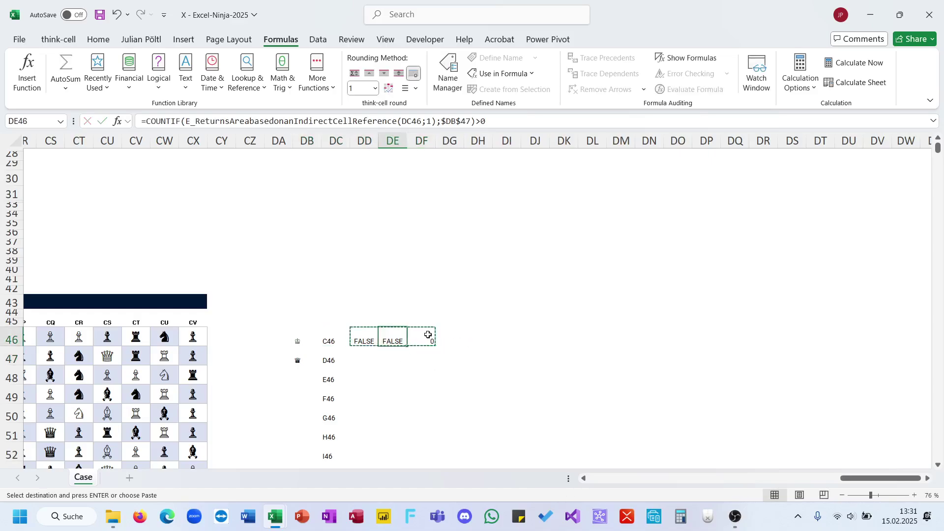
{"action": "key", "text": "Left"}
{"action": "key", "text": "ctrl+Down"}
{"action": "key", "text": "Right"}
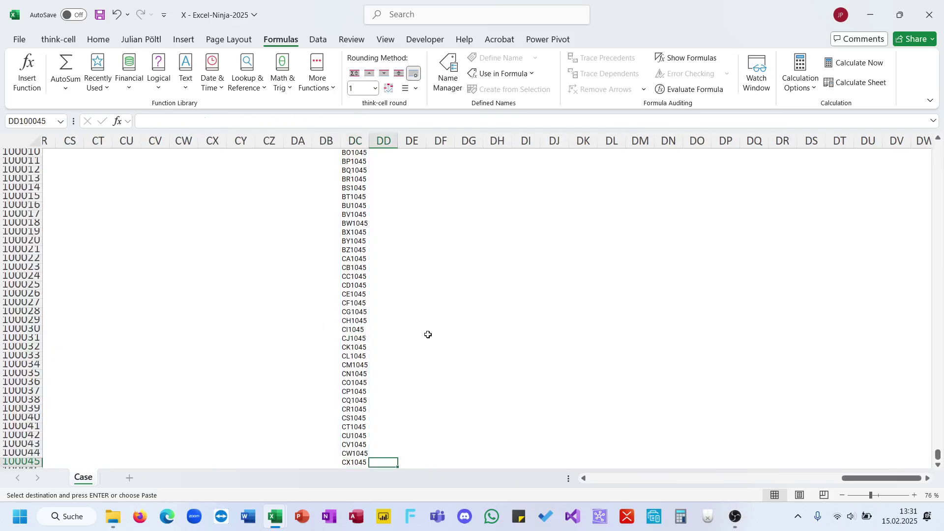
{"action": "key", "text": "ctrl+shift+Up"}
{"action": "key", "text": "ctrl+v"}
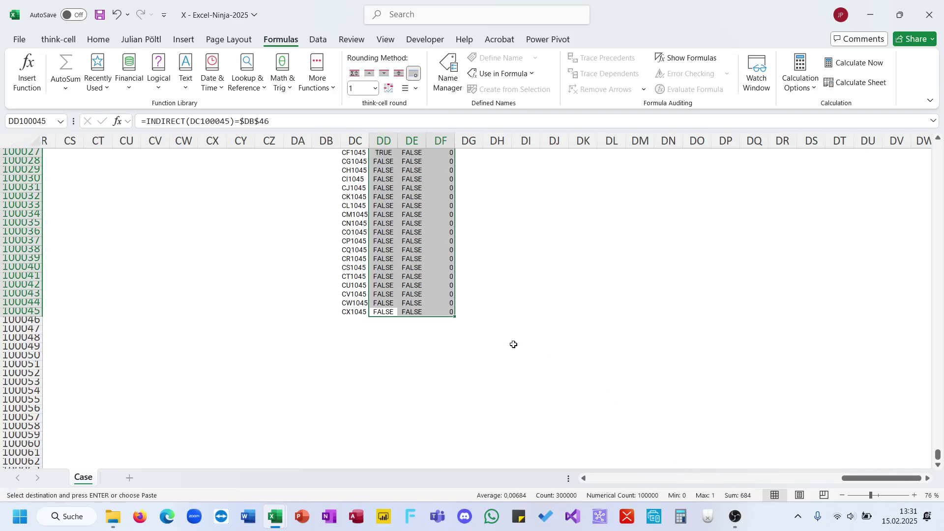
Step: Return to the Obstacle Course answer row and paste the copied sum 684 into N31 as the Finish answer
{"action": "left_click", "coordinate": [439, 312]}
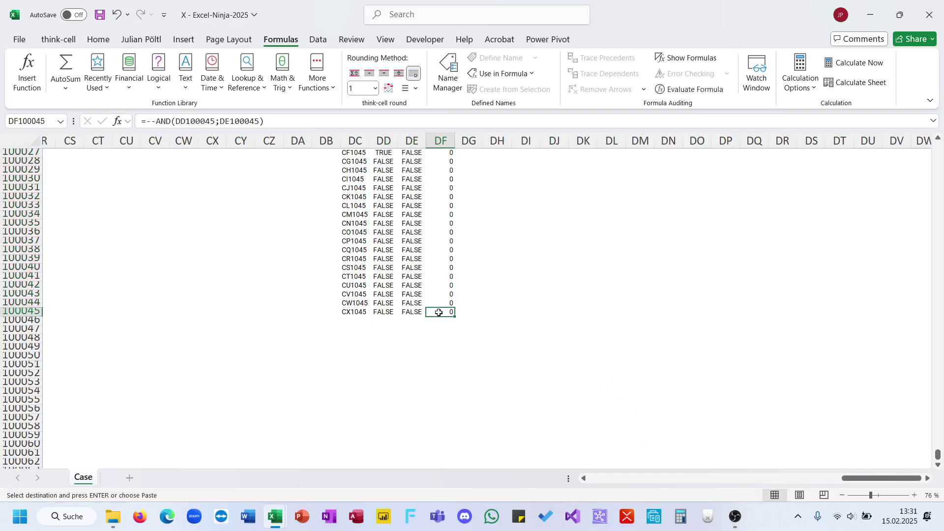
{"action": "key", "text": "ctrl+Up"}
{"action": "key", "text": "ctrl+Up"}
{"action": "scroll", "coordinate": [432, 312], "scroll_direction": "left", "scroll_amount": 20}
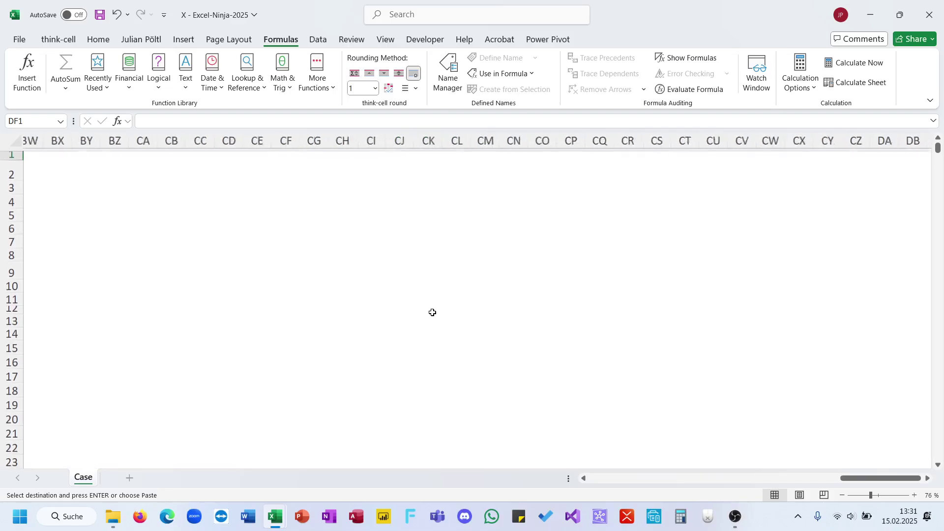
{"action": "scroll", "coordinate": [433, 313], "scroll_direction": "down", "scroll_amount": 7}
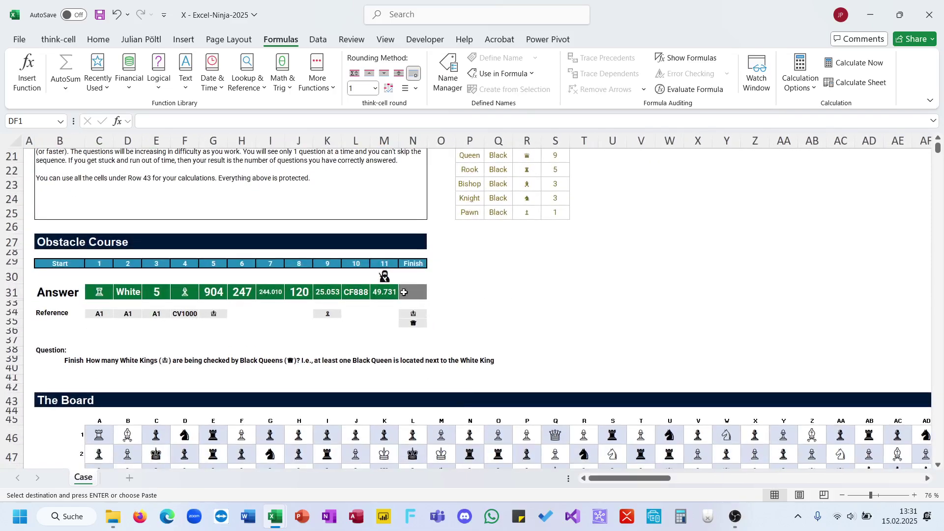
{"action": "left_click", "coordinate": [406, 292]}
{"action": "key", "text": "Right"}
{"action": "key", "text": "Up"}
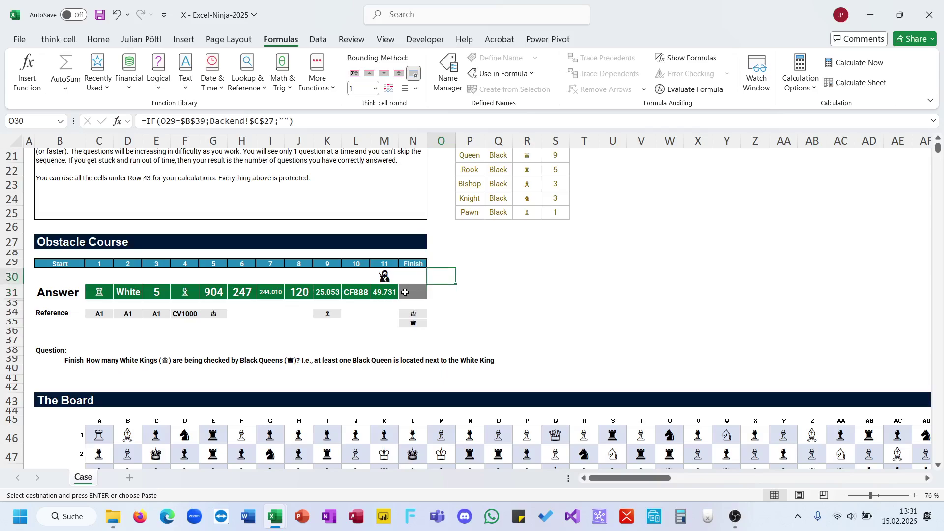
{"action": "key", "text": "Left"}
{"action": "key", "text": "Down"}
{"action": "key", "text": "ctrl+v"}
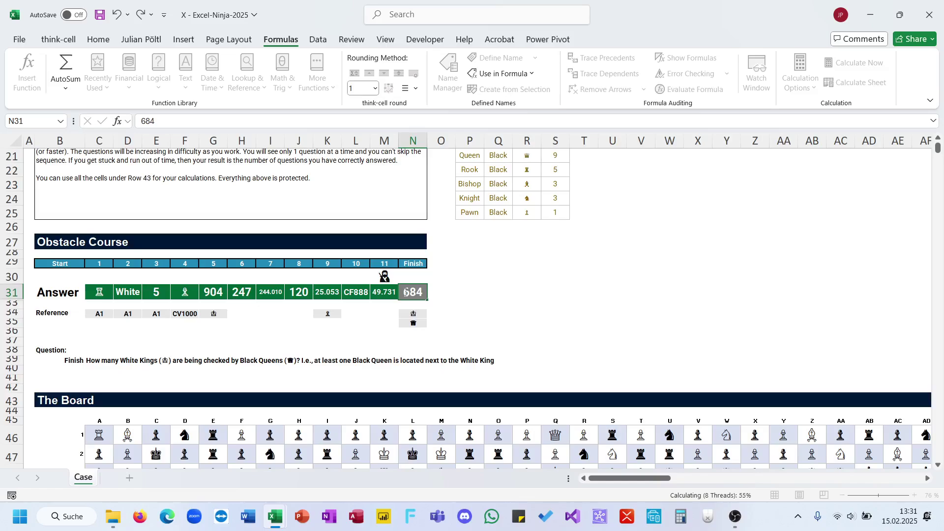
{"action": "left_click", "coordinate": [485, 317]}
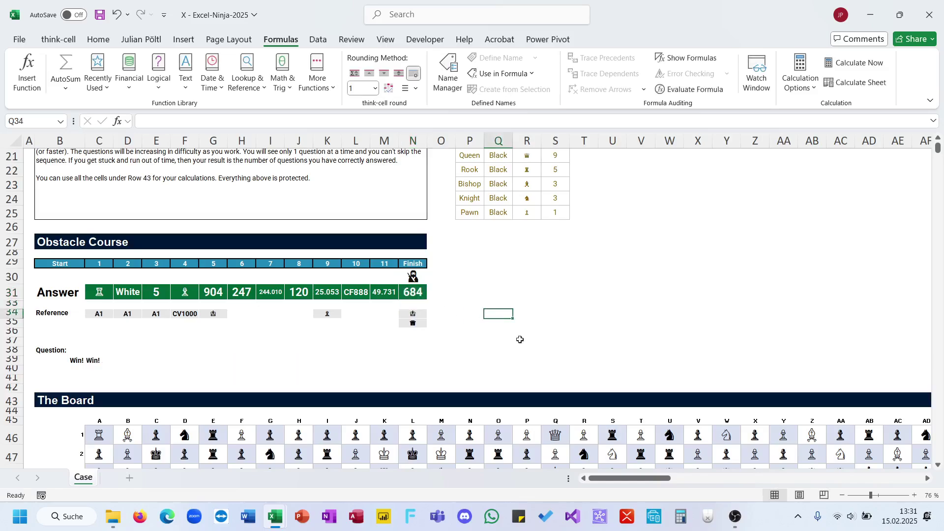
{"action": "left_click", "coordinate": [733, 515]}
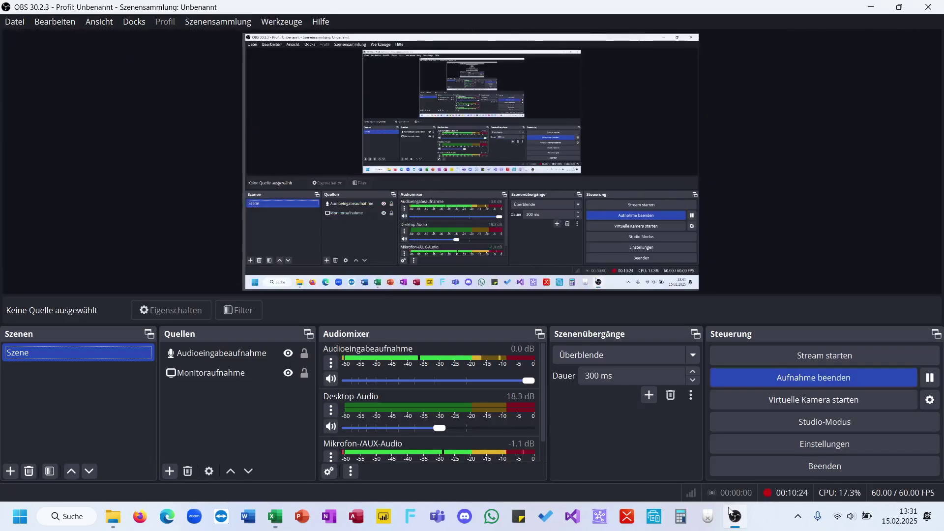
{"action": "left_click", "coordinate": [731, 513]}
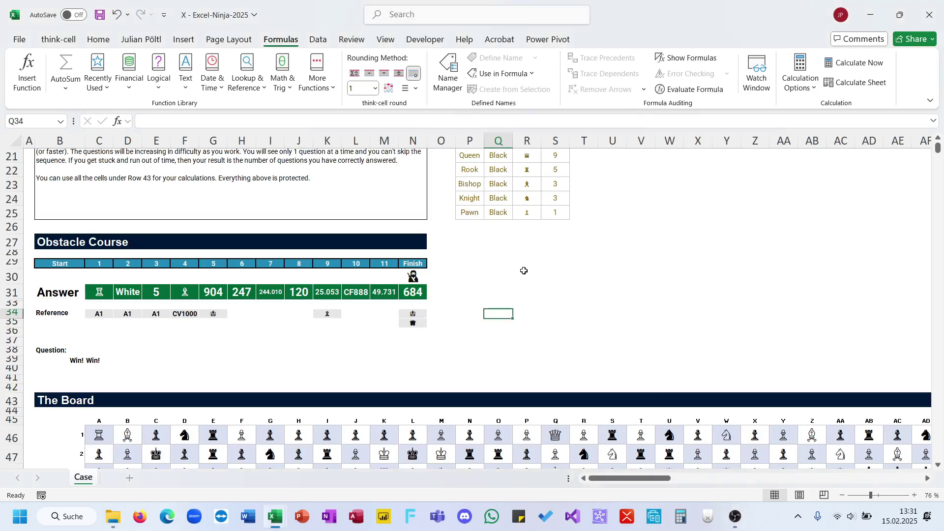
{"action": "scroll", "coordinate": [523, 271], "scroll_direction": "up", "scroll_amount": 6}
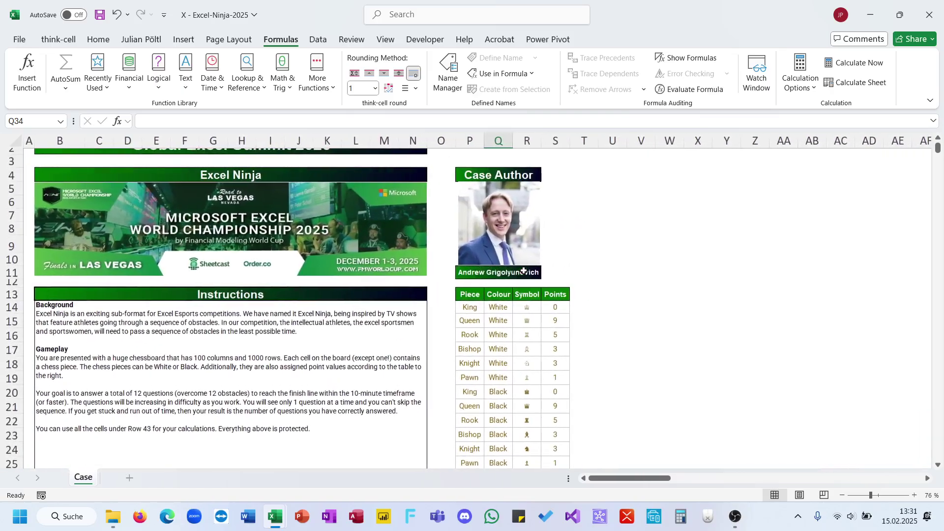
{"action": "scroll", "coordinate": [523, 270], "scroll_direction": "down", "scroll_amount": 2}
{"action": "scroll", "coordinate": [524, 271], "scroll_direction": "down", "scroll_amount": 8}
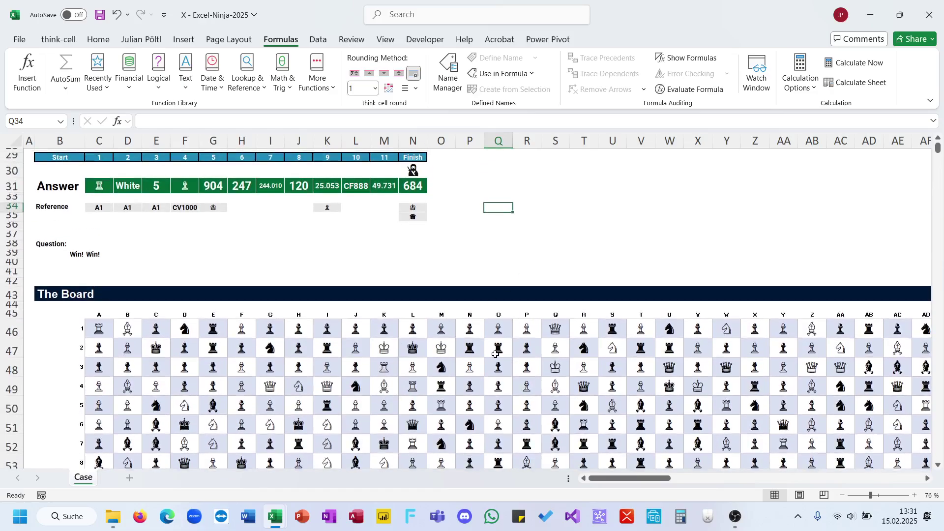
{"action": "scroll", "coordinate": [464, 246], "scroll_direction": "up", "scroll_amount": 1}
{"action": "scroll", "coordinate": [464, 245], "scroll_direction": "up", "scroll_amount": 7}
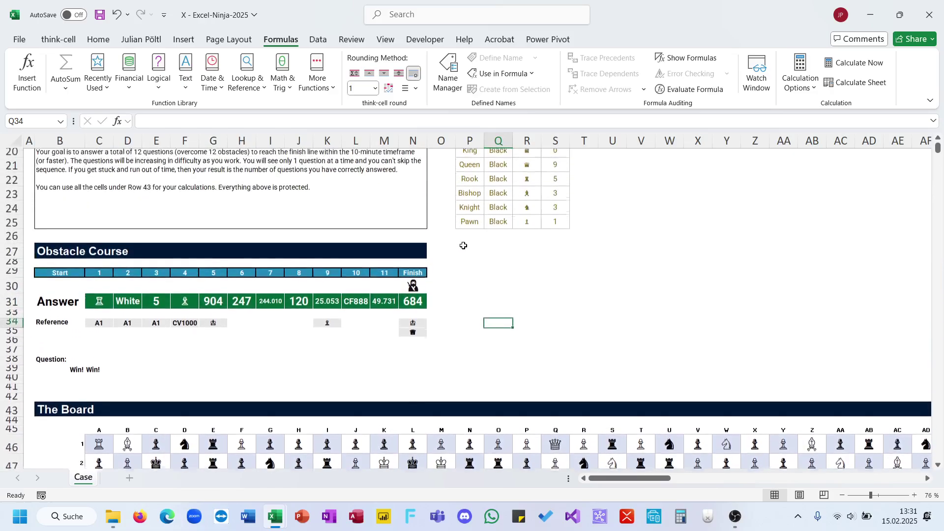
{"action": "scroll", "coordinate": [463, 246], "scroll_direction": "down", "scroll_amount": 2}
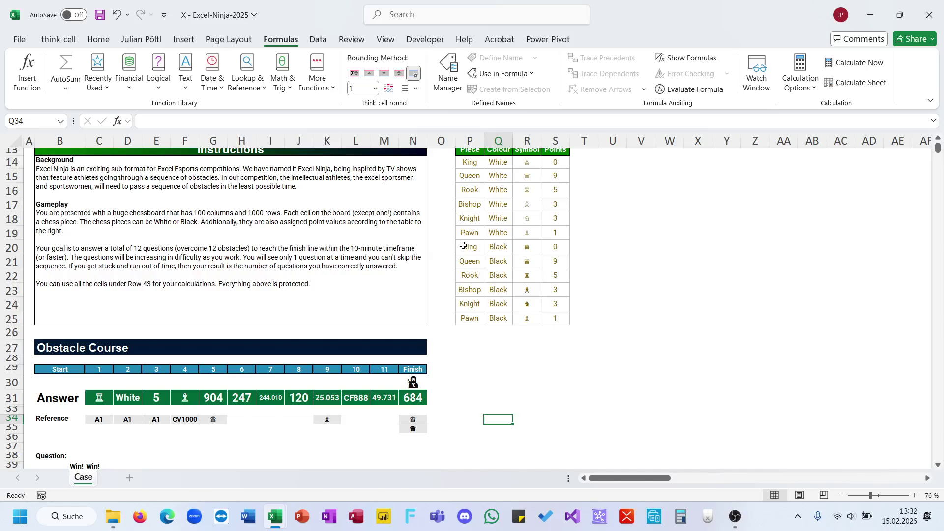
{"action": "scroll", "coordinate": [407, 244], "scroll_direction": "down", "scroll_amount": 4}
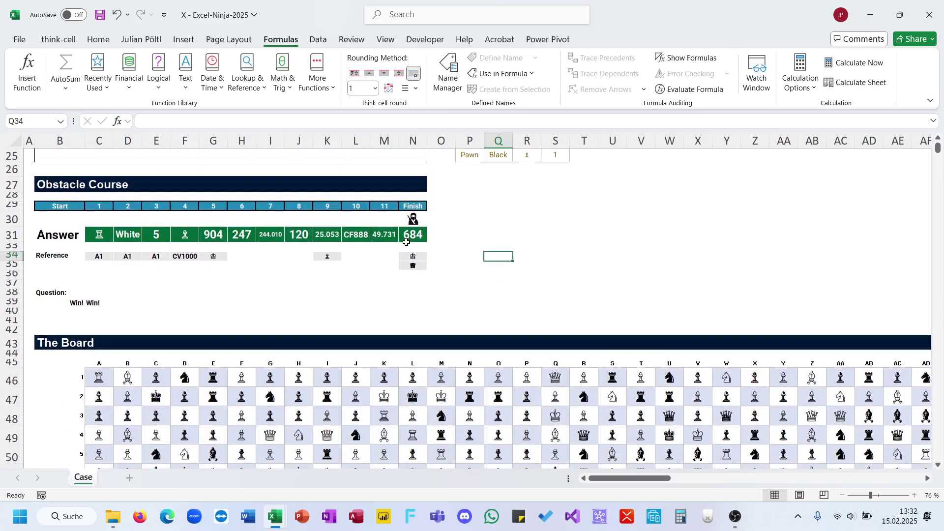
Step: Review the entries and formulas behind the Obstacle Course answers in row 31, from question 1 through Finish
{"action": "left_click", "coordinate": [96, 237]}
{"action": "left_click", "coordinate": [123, 236]}
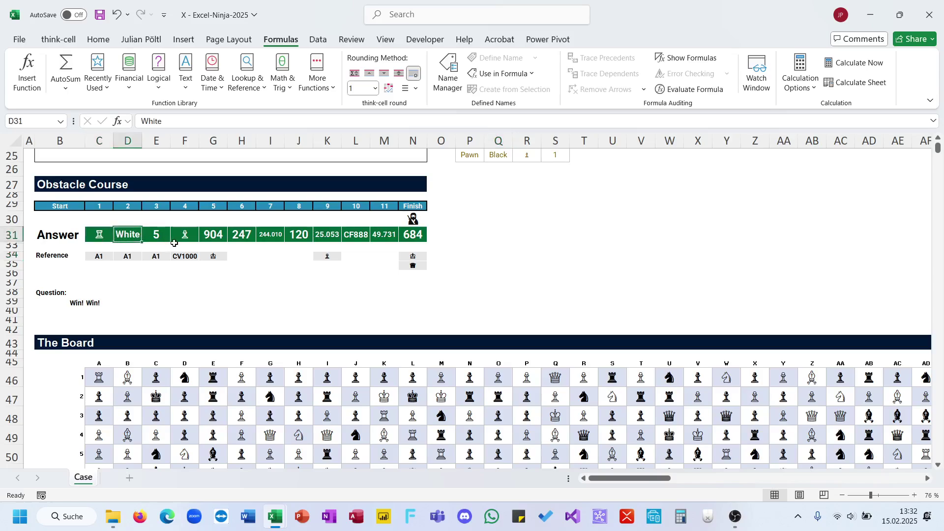
{"action": "left_click", "coordinate": [221, 240]}
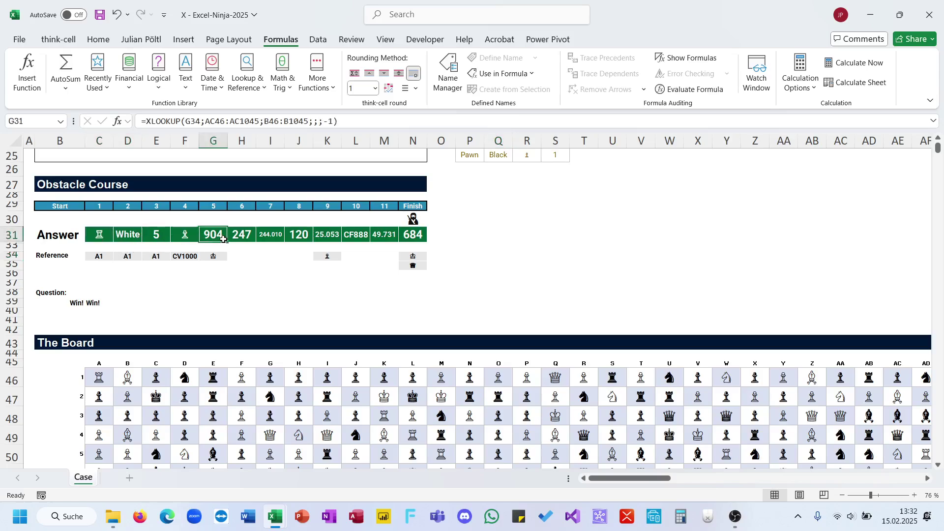
{"action": "left_click", "coordinate": [249, 235]}
{"action": "left_click", "coordinate": [286, 237]}
{"action": "left_click", "coordinate": [328, 235]}
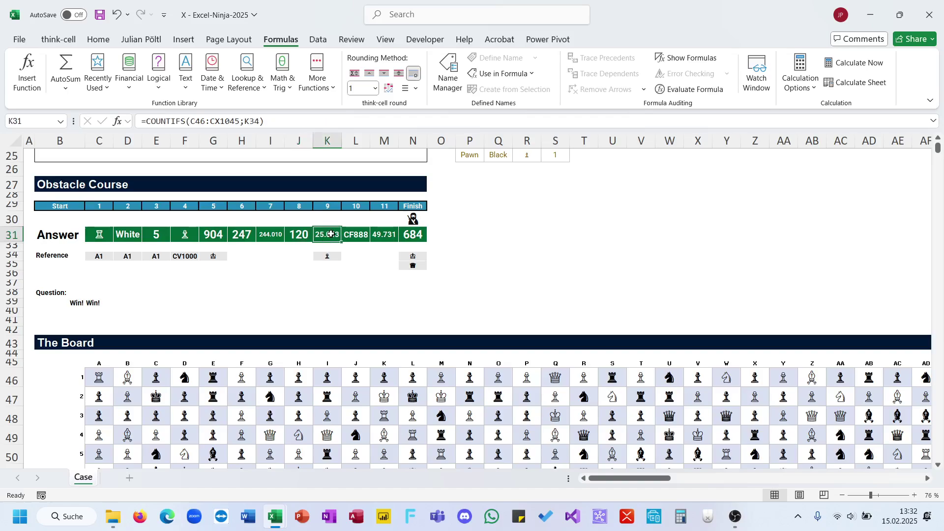
{"action": "left_click", "coordinate": [356, 233]}
{"action": "left_click", "coordinate": [386, 234]}
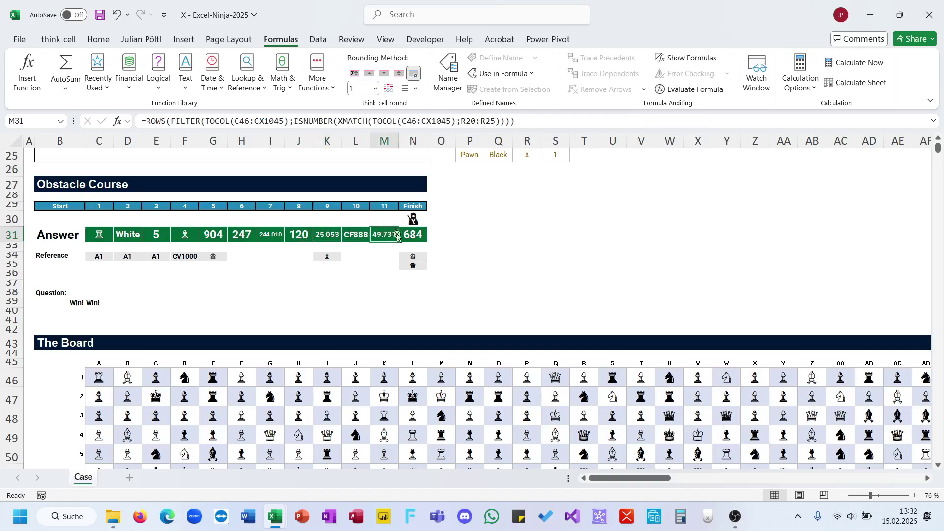
{"action": "left_click", "coordinate": [411, 235]}
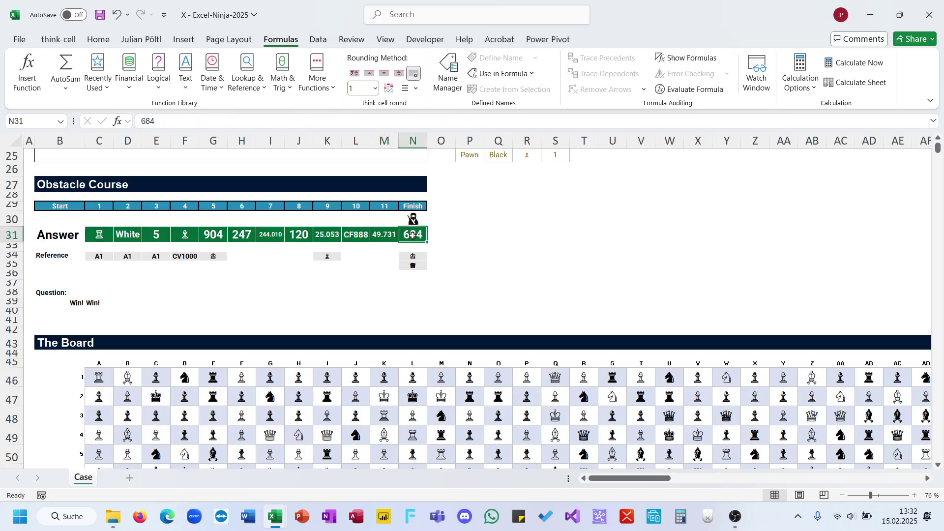
{"action": "scroll", "coordinate": [443, 253], "scroll_direction": "down", "scroll_amount": 9}
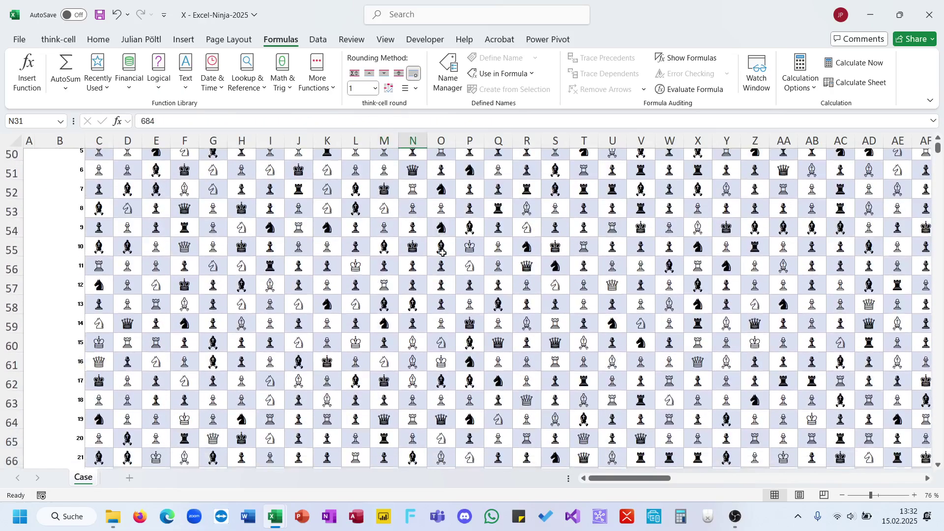
{"action": "scroll", "coordinate": [443, 253], "scroll_direction": "up", "scroll_amount": 17}
{"action": "scroll", "coordinate": [443, 253], "scroll_direction": "down", "scroll_amount": 1}
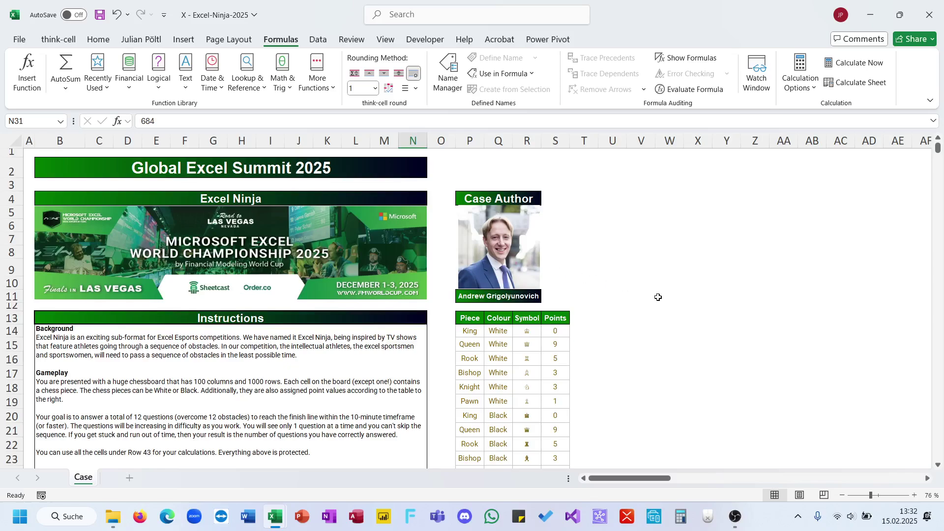
{"action": "left_click", "coordinate": [735, 515]}
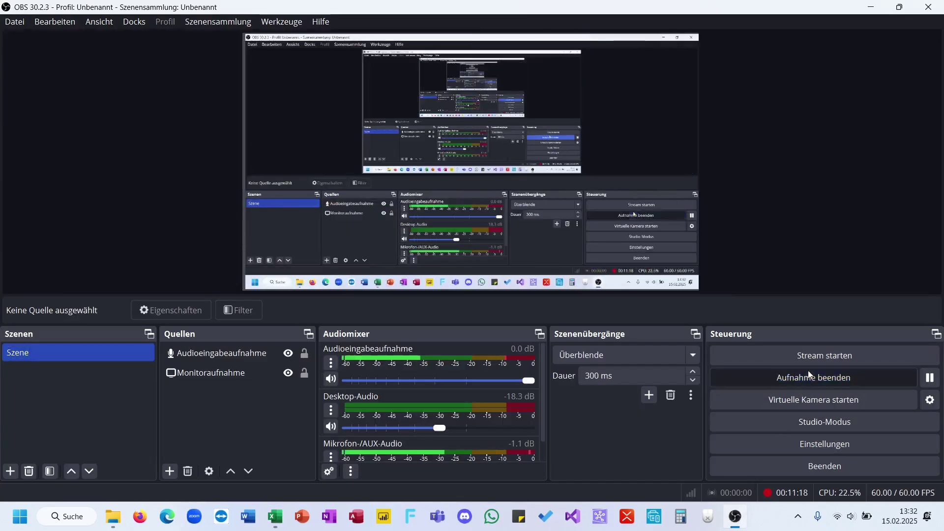